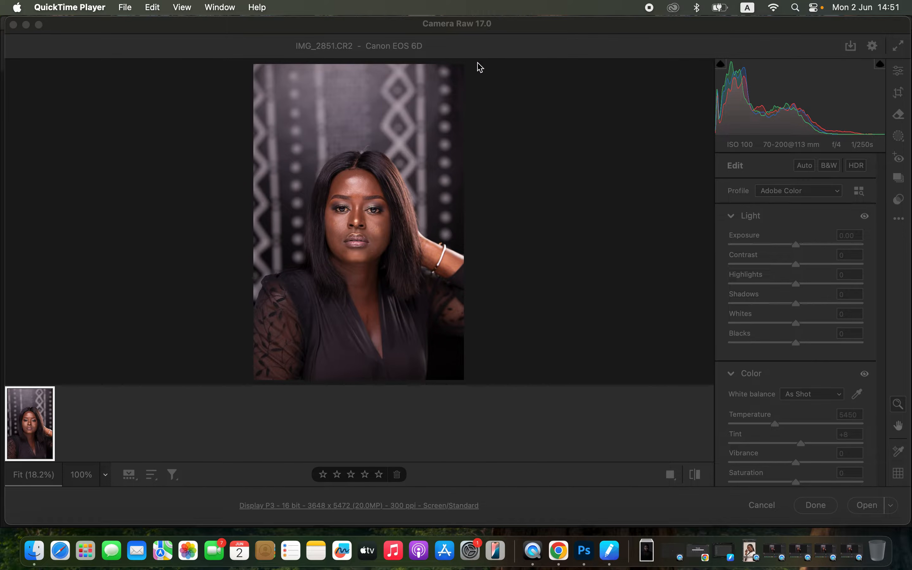
Lower the portrait's highlights to -86 and whites to -59, and lift the shadows to +24
left_click(484, 33)
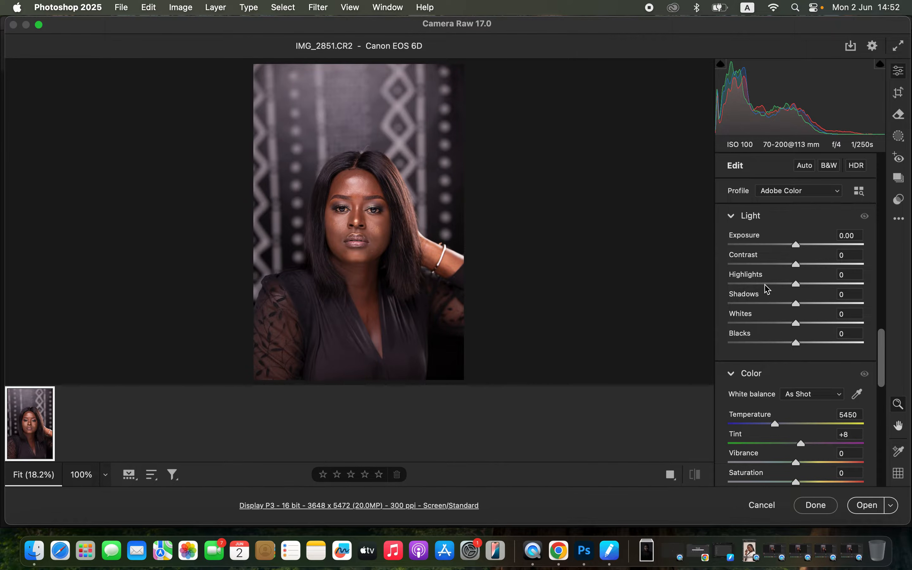
left_click_drag(764, 284, 746, 286)
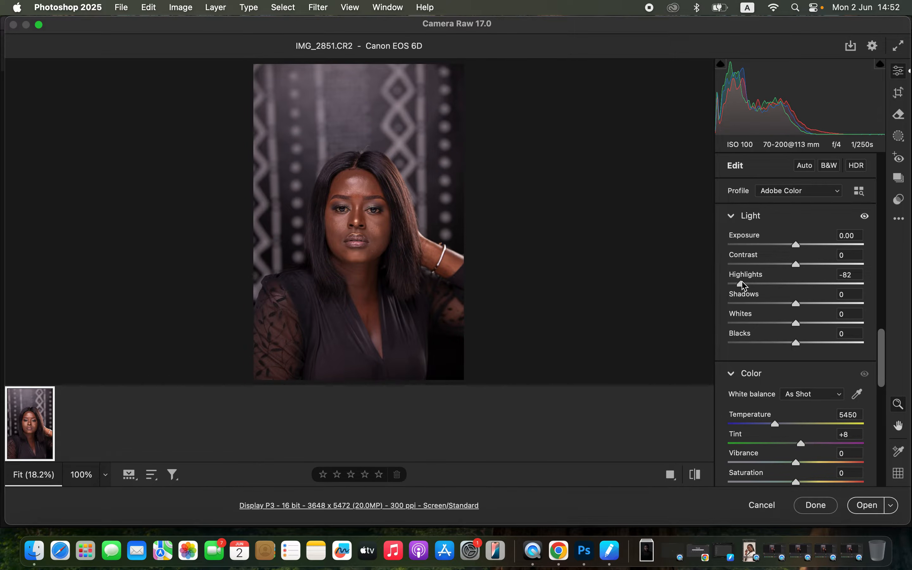
mouse_move(762, 321)
left_mouse_down()
mouse_move(750, 320)
mouse_move(756, 323)
left_mouse_up()
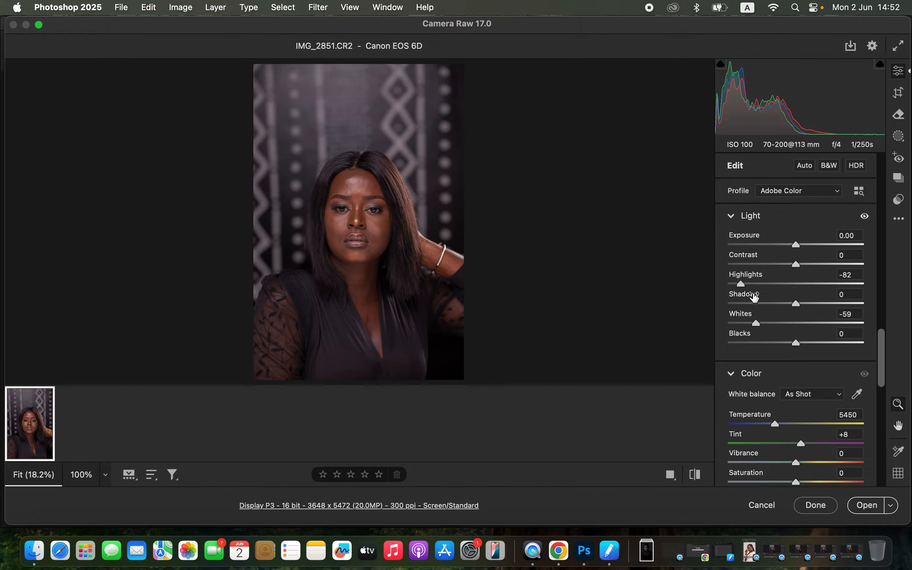
left_click_drag(742, 285, 739, 285)
left_click_drag(801, 304, 811, 304)
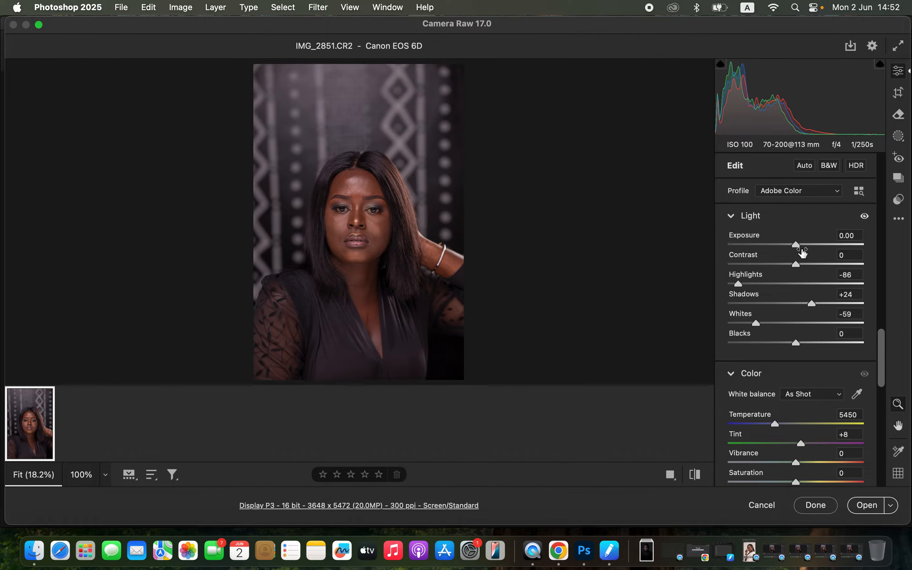
Set exposure to +0.25, contrast to +8, blacks to -17 and shadows to +26, and open the raw photo in Photoshop
mouse_move(798, 265)
left_mouse_down()
mouse_move(807, 269)
mouse_move(803, 247)
left_mouse_up()
left_click_drag(791, 349, 787, 346)
left_click_drag(814, 301, 815, 301)
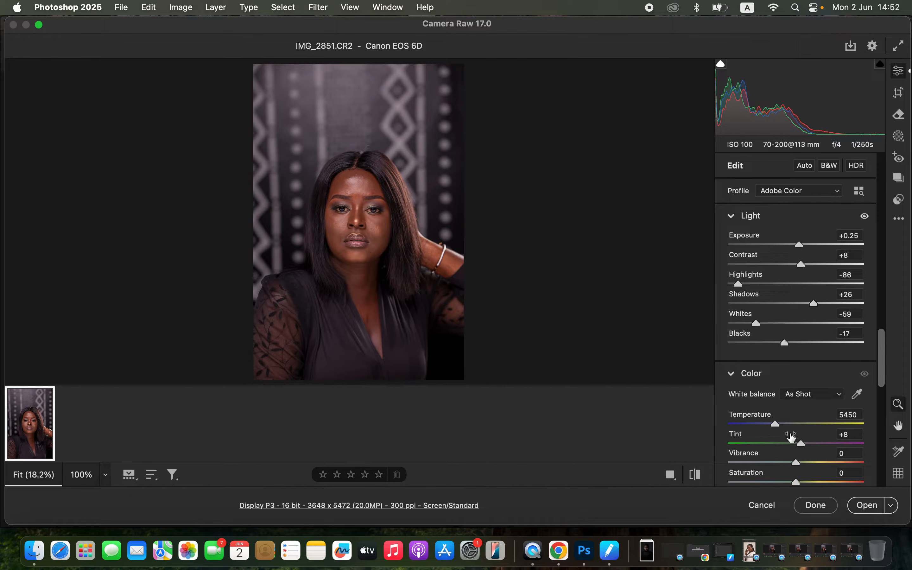
left_click(862, 506)
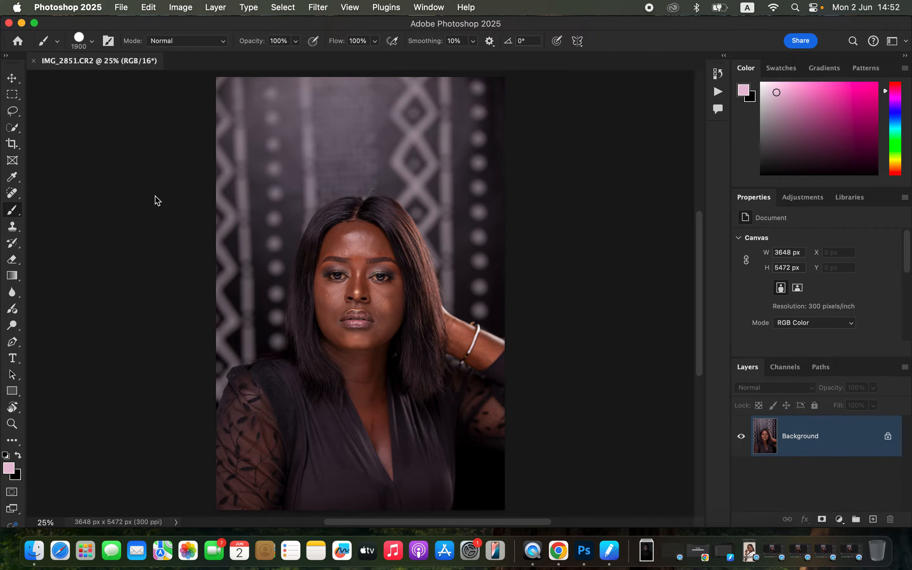
Crop the portrait to a 4:5 ratio, trimming more from above the head so the full width is kept
left_click(14, 147)
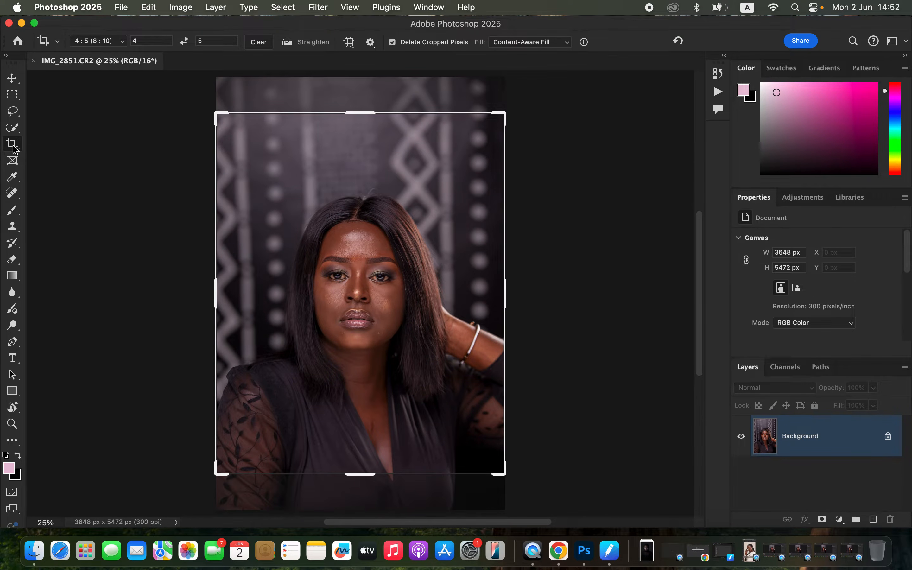
left_click(113, 42)
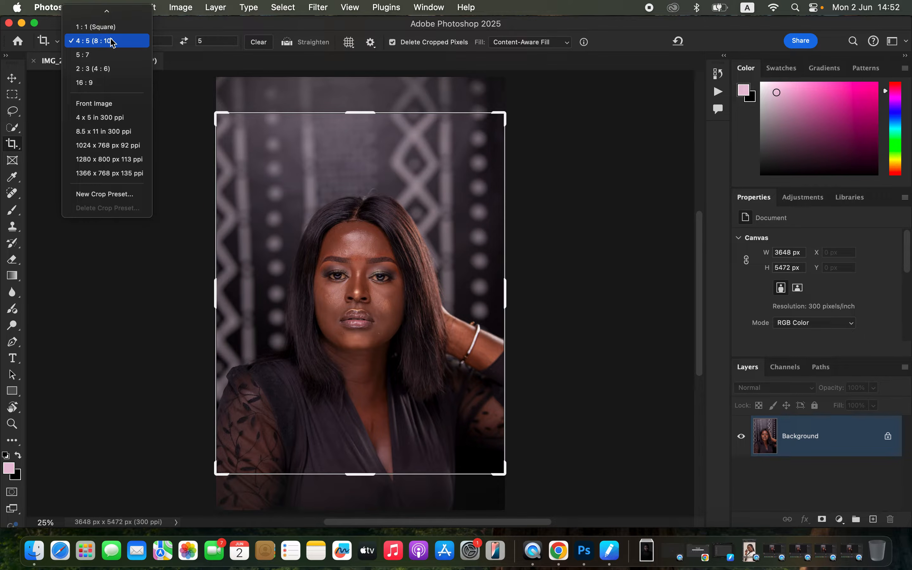
left_click(111, 42)
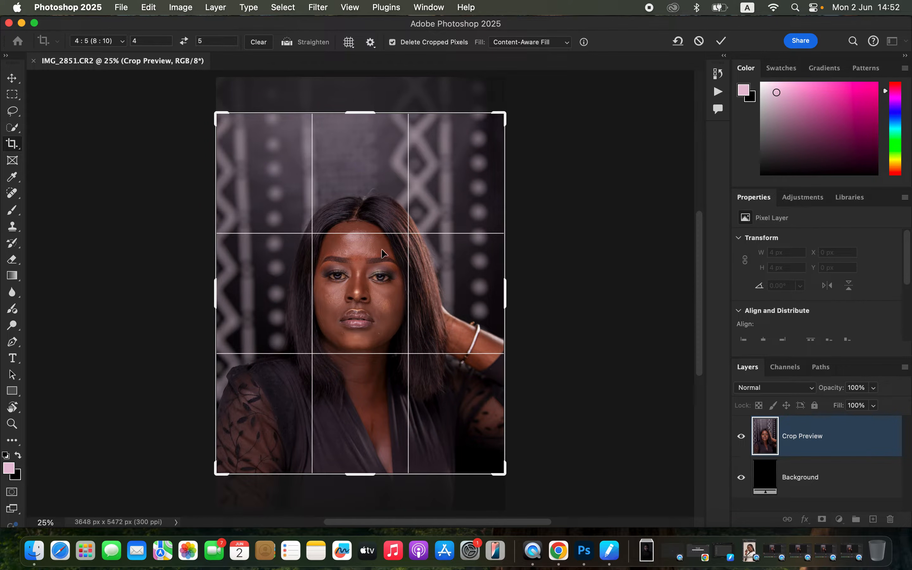
left_click_drag(361, 211, 365, 171)
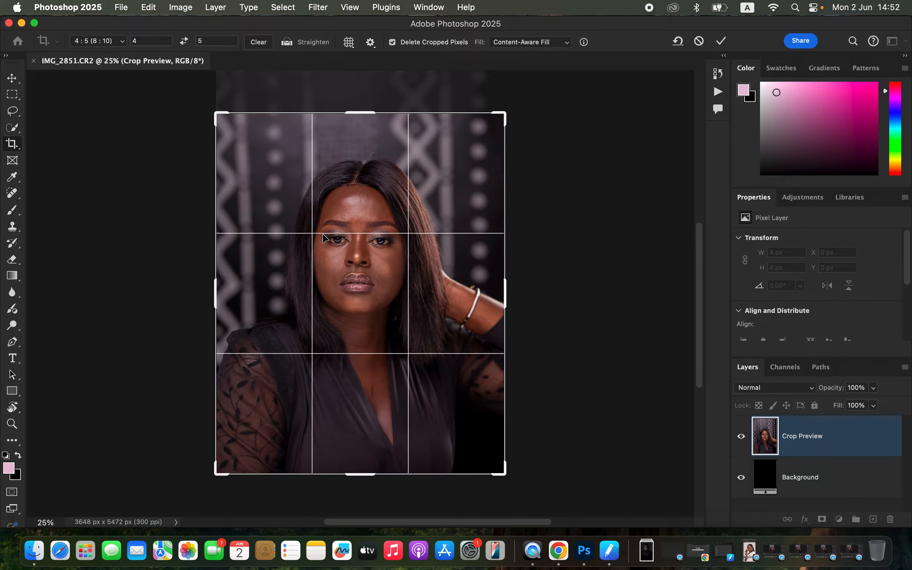
key("Return")
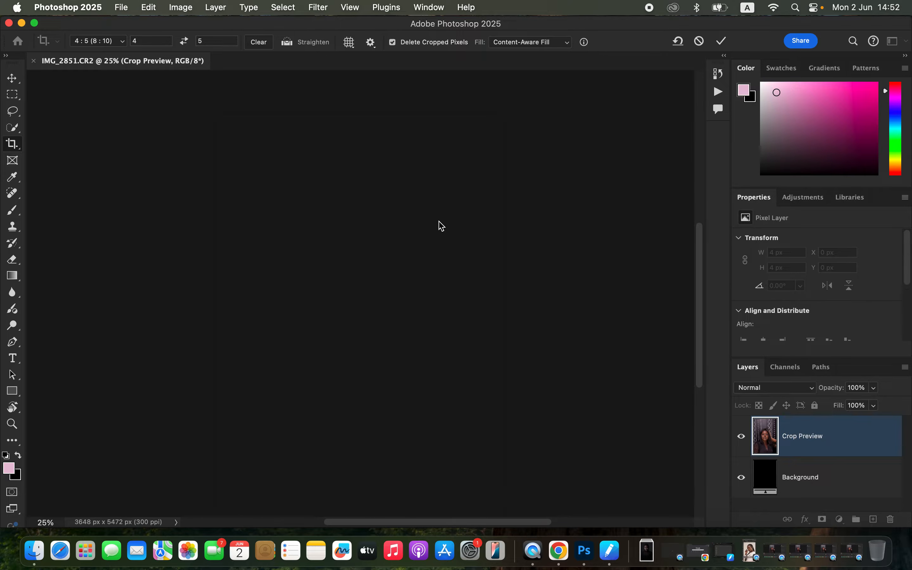
left_click(474, 253)
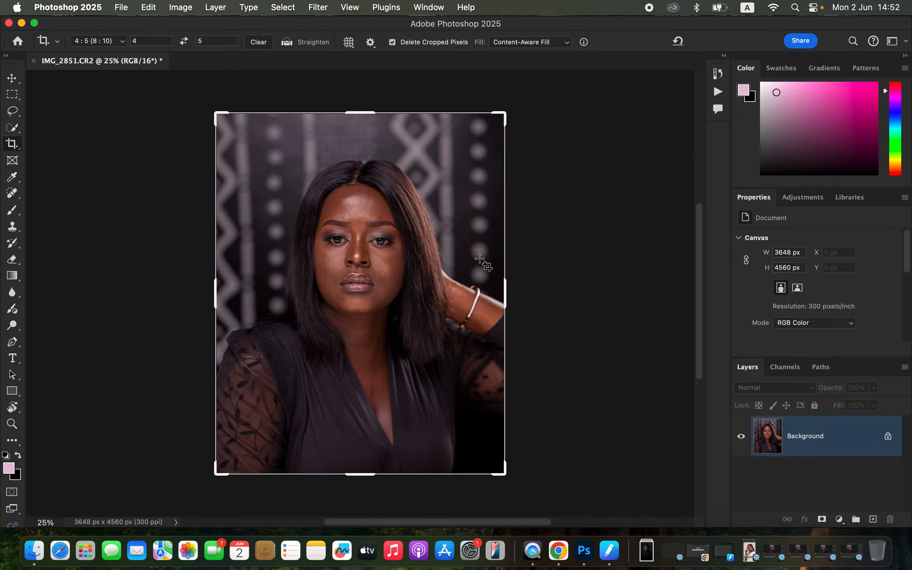
left_click(12, 110)
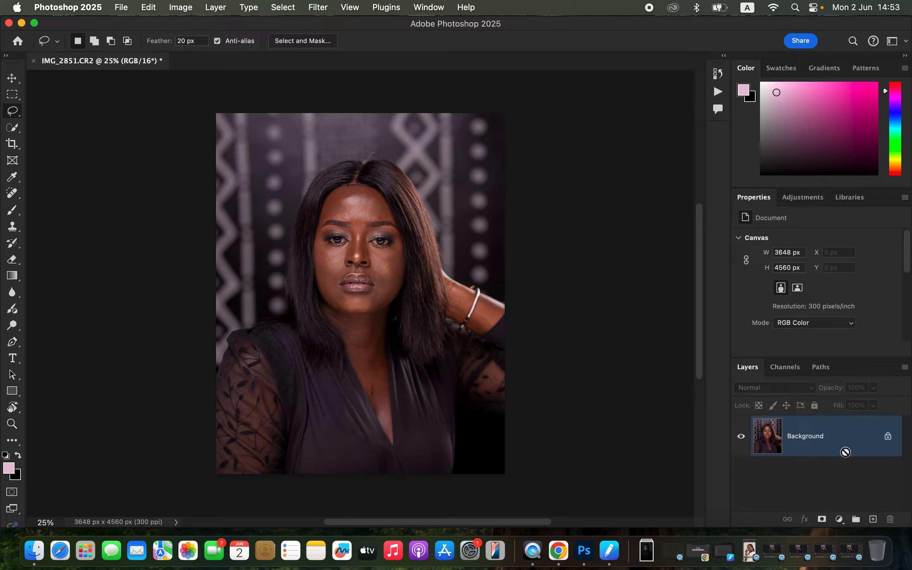
Duplicate the Background layer twice, naming the lower copy COLOR and the upper copy TEXTURE
key("super+j")
key("super+j")
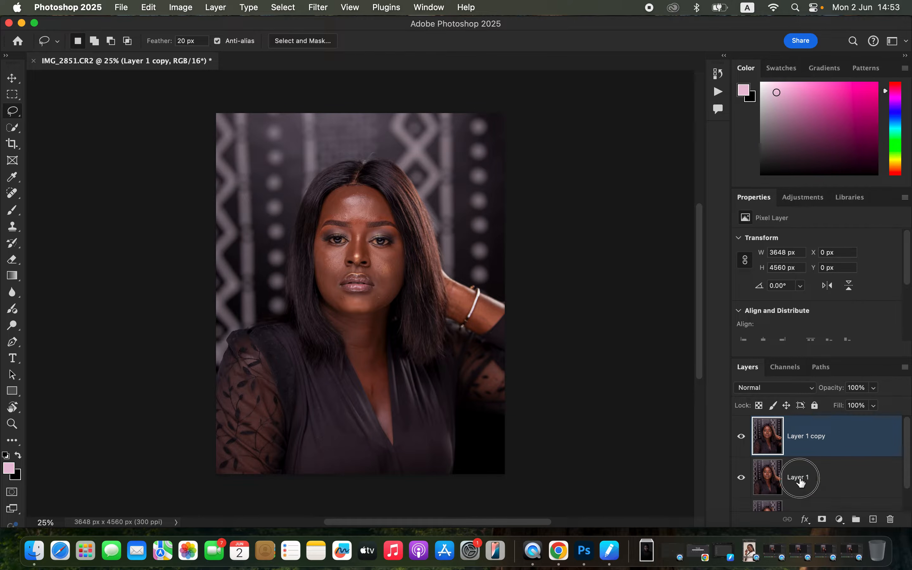
double_click(798, 477)
type("CO")
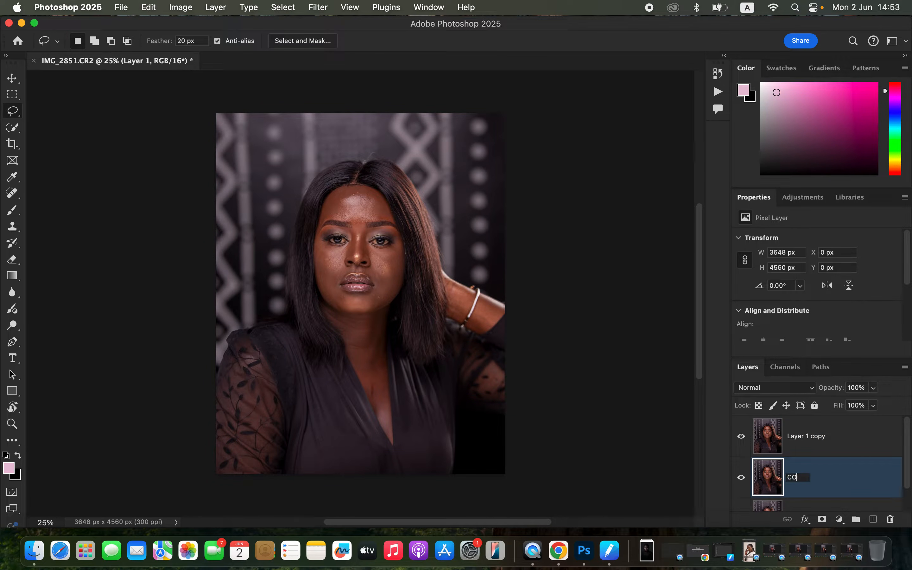
type("LOR")
key("Return")
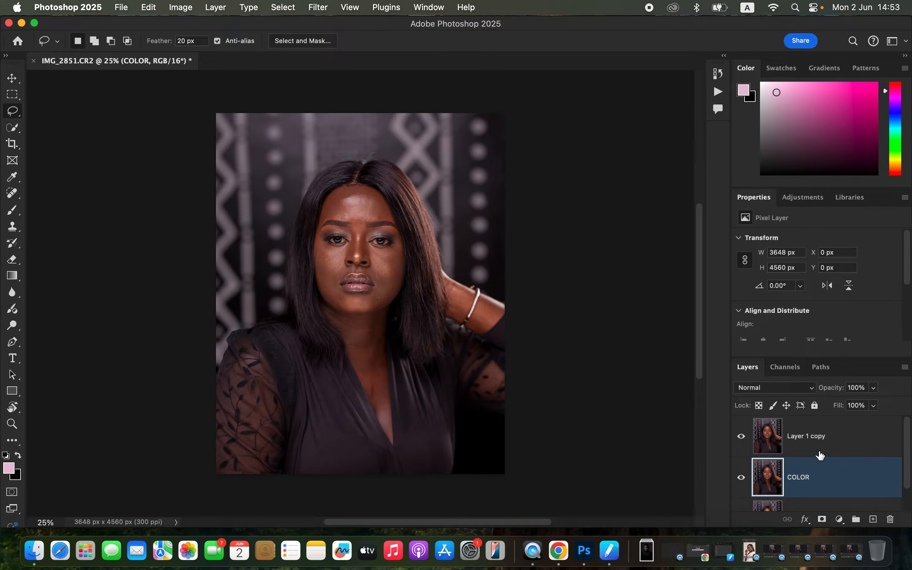
double_click(811, 438)
type("TE")
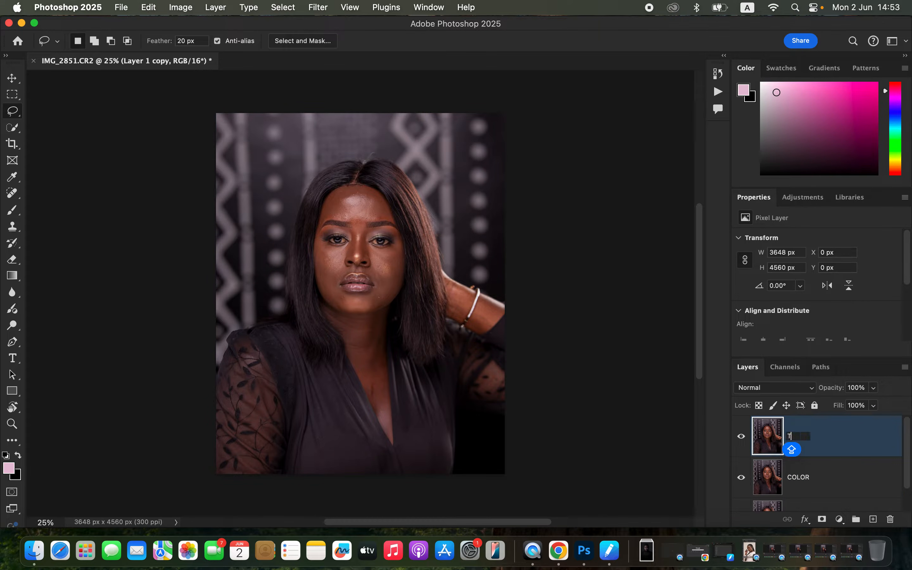
key("Return")
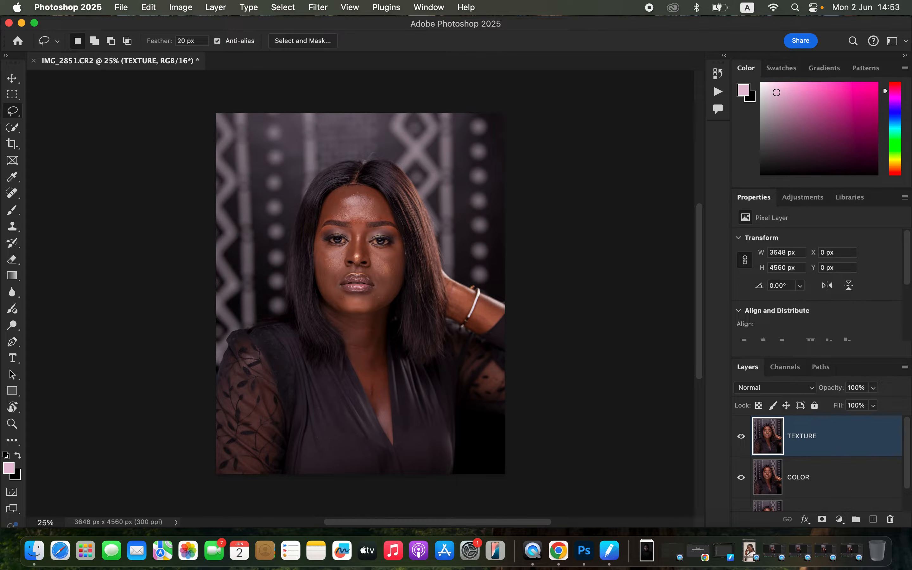
Hide the TEXTURE layer and open Gaussian Blur on the COLOR layer with radius 0.1, previewing the forehead skin
left_click(832, 487)
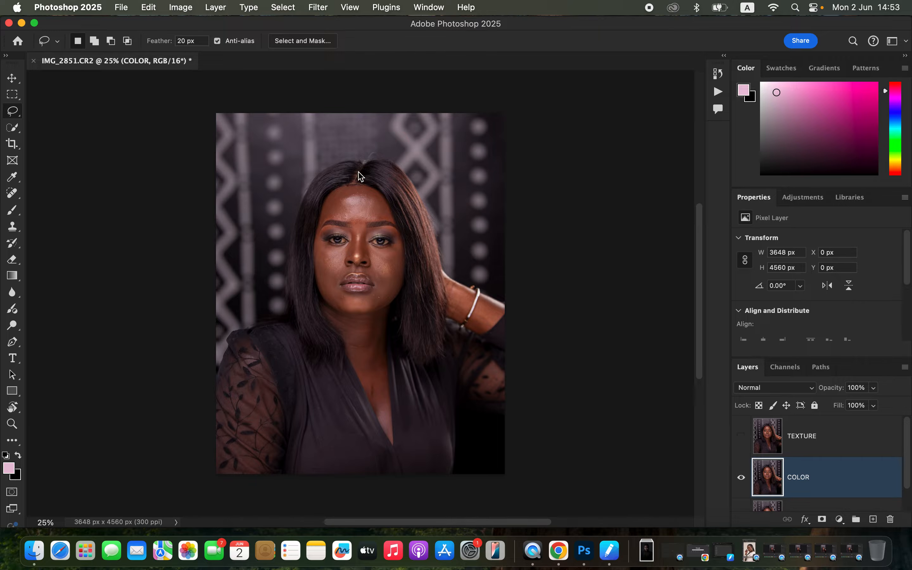
left_click(316, 7)
mouse_move(334, 155)
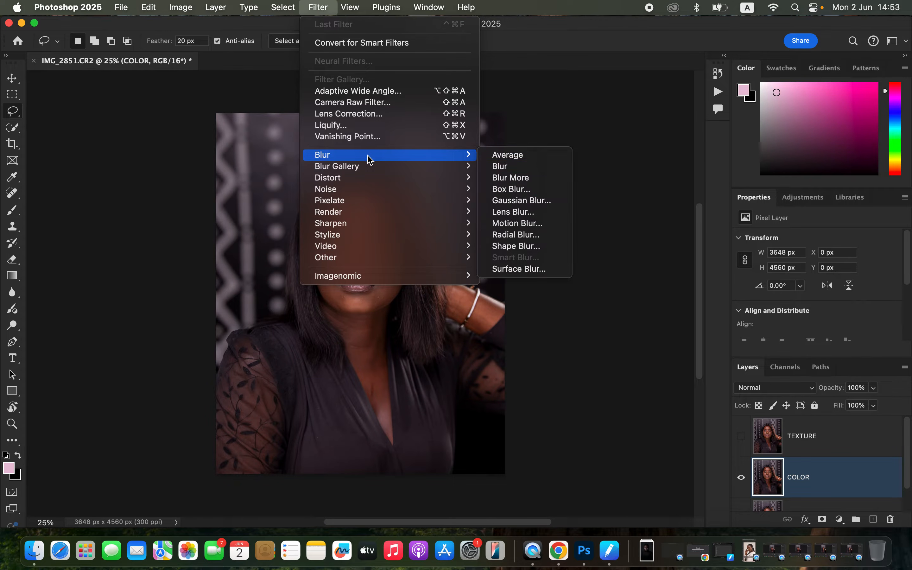
left_click(522, 201)
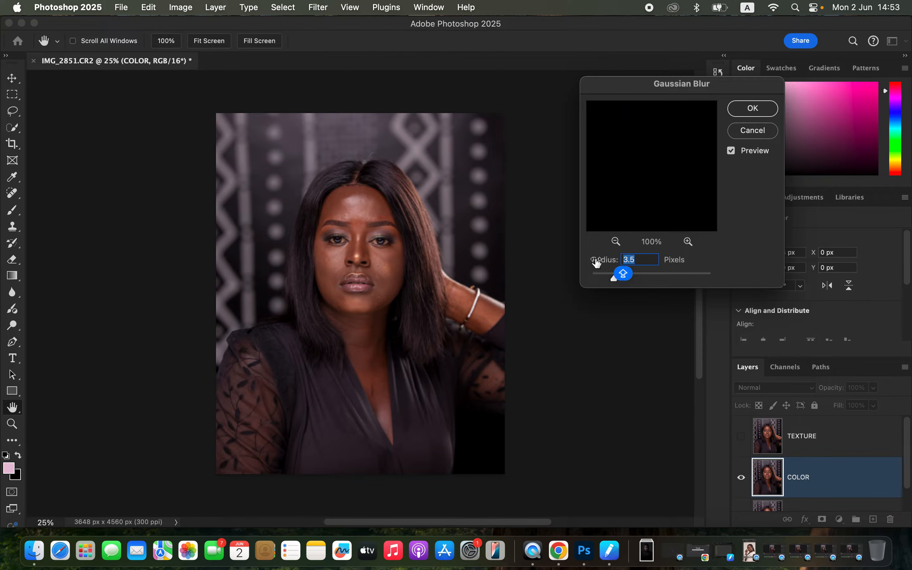
left_click(355, 225)
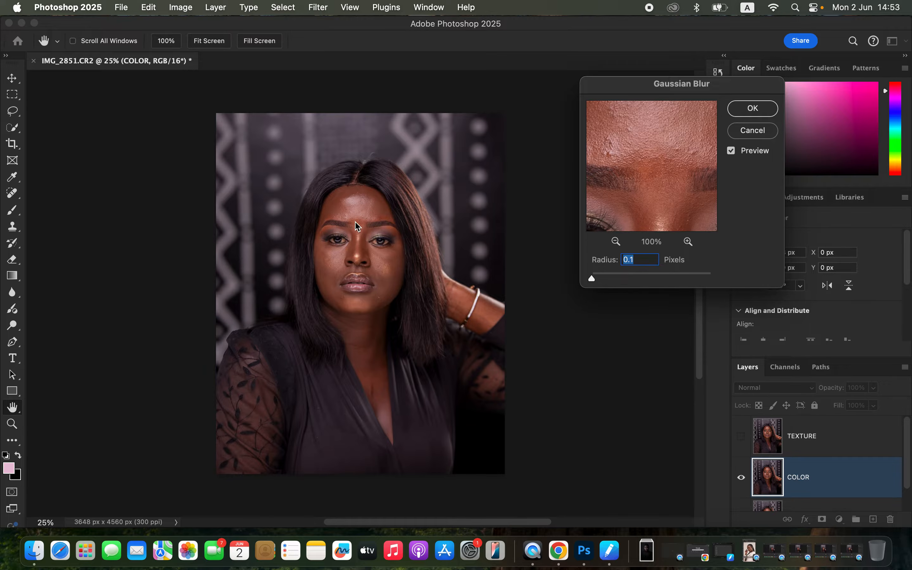
left_click(341, 252)
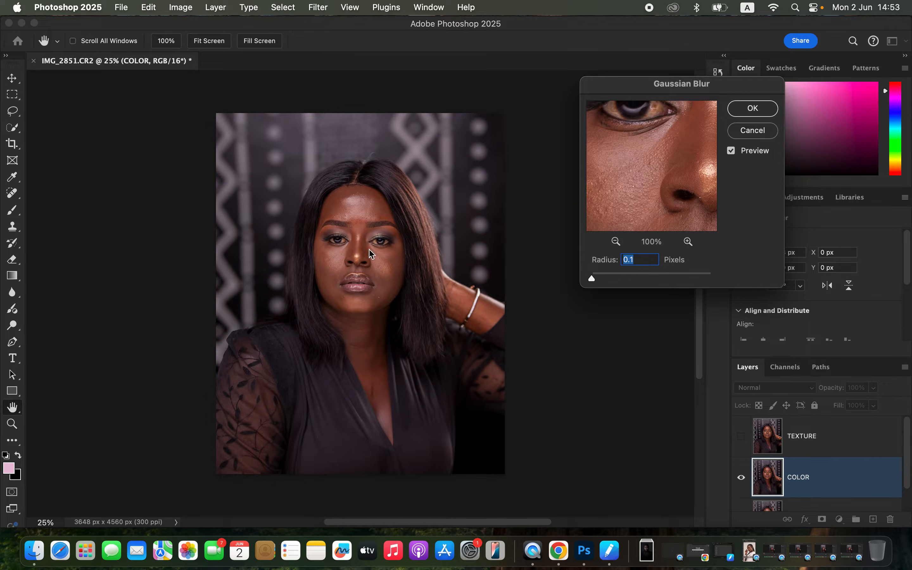
left_click(361, 223)
left_click(352, 213)
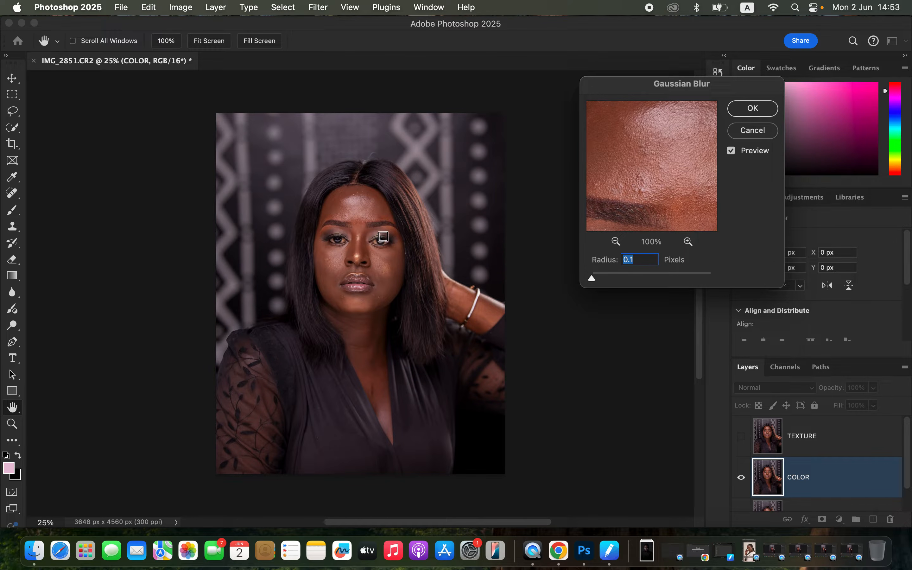
Blur the COLOR layer with a Gaussian Blur radius of 6.0 pixels, judging the smoothing on the facial skin
left_click_drag(593, 279, 624, 281)
left_click_drag(674, 205, 649, 204)
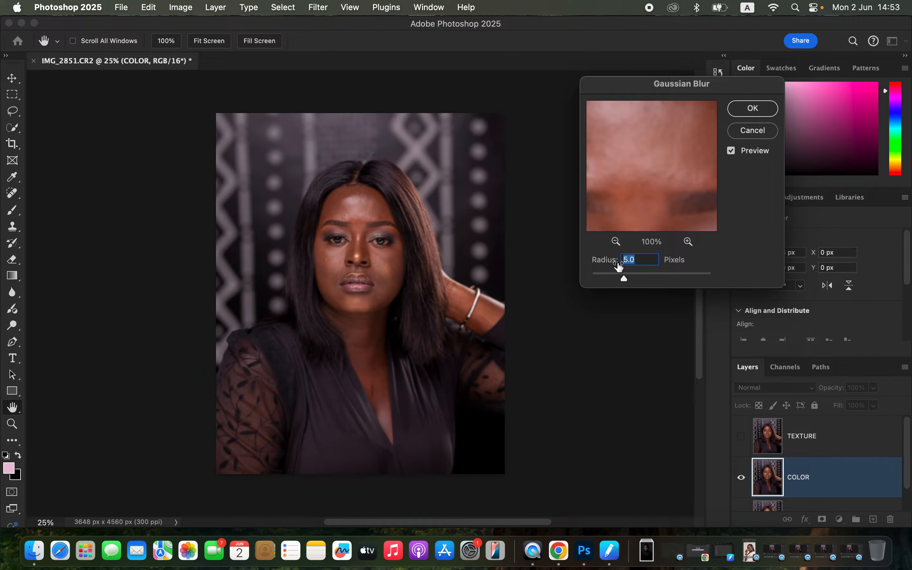
left_click_drag(668, 197, 654, 229)
left_click_drag(625, 279, 629, 284)
left_click_drag(652, 214, 658, 178)
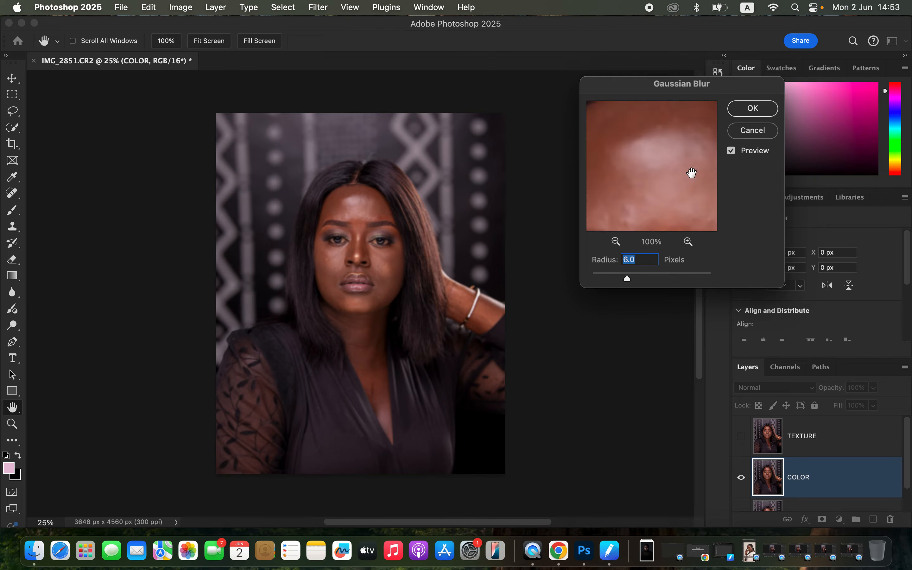
left_click(753, 108)
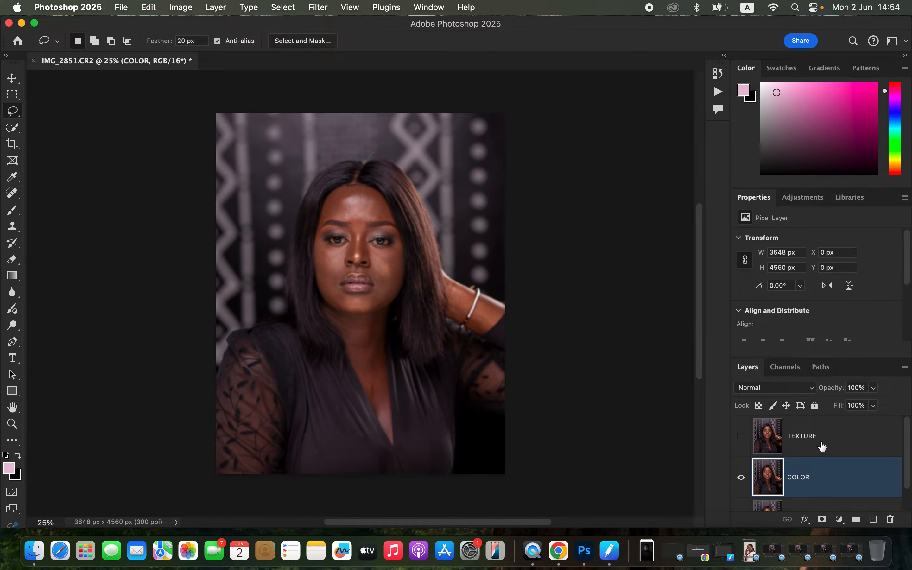
Show and select the TEXTURE layer, and start Apply Image on it with COLOR as the source layer
left_click(820, 446)
left_click(741, 436)
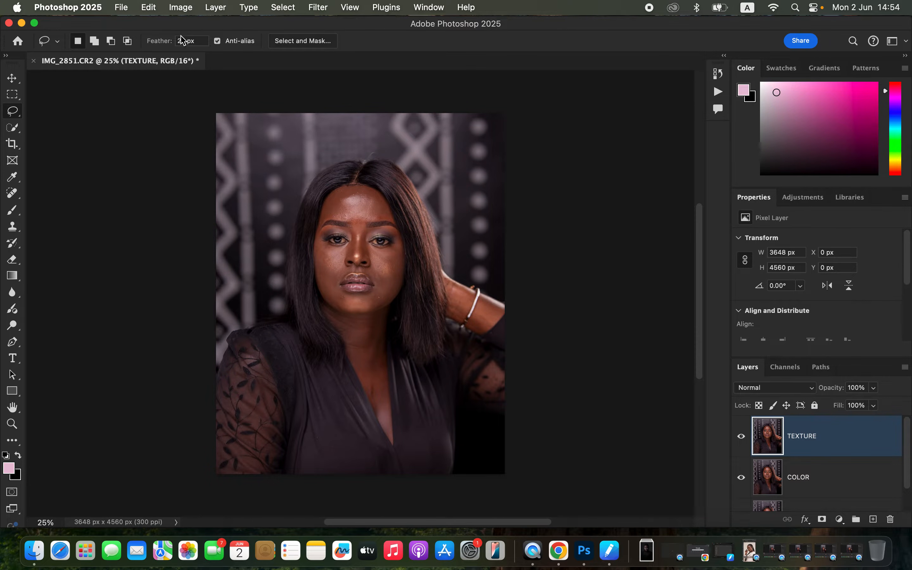
left_click(181, 7)
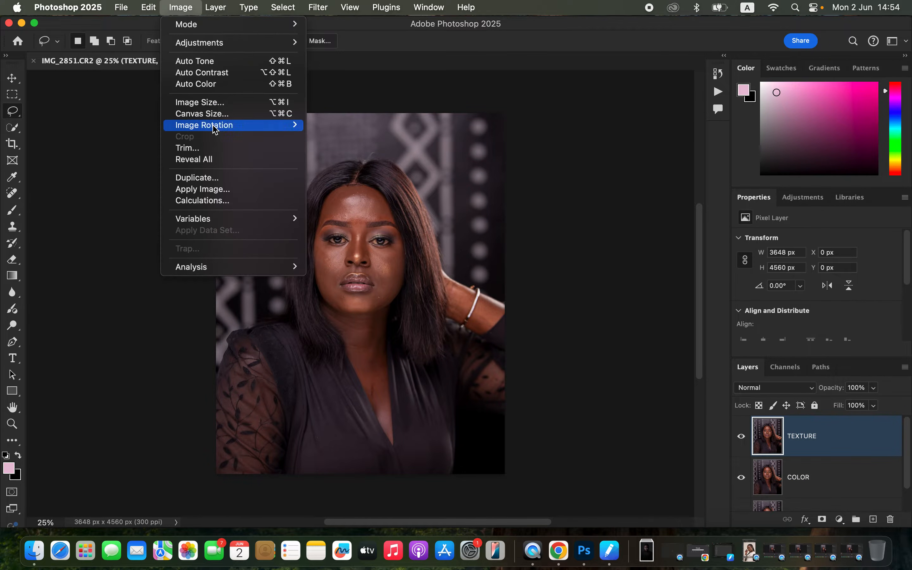
left_click(223, 190)
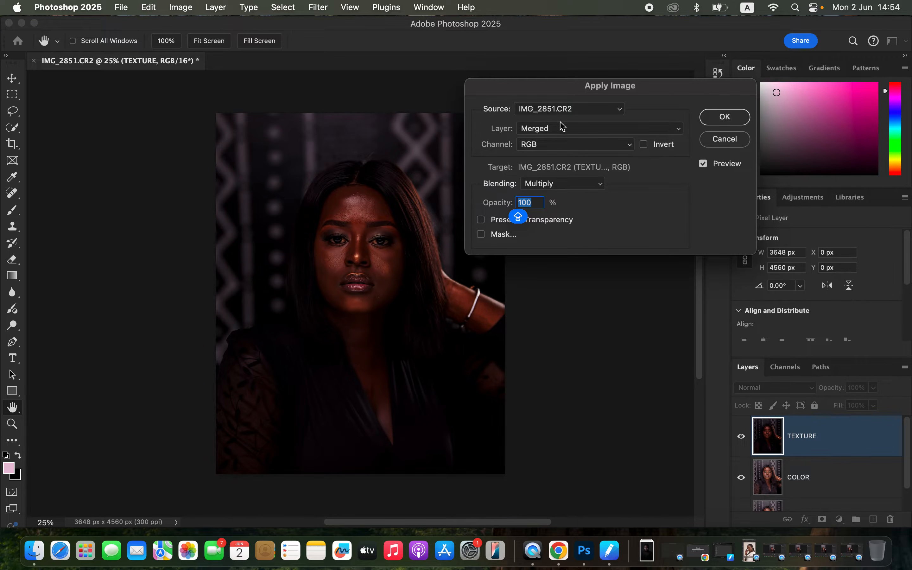
left_click(543, 134)
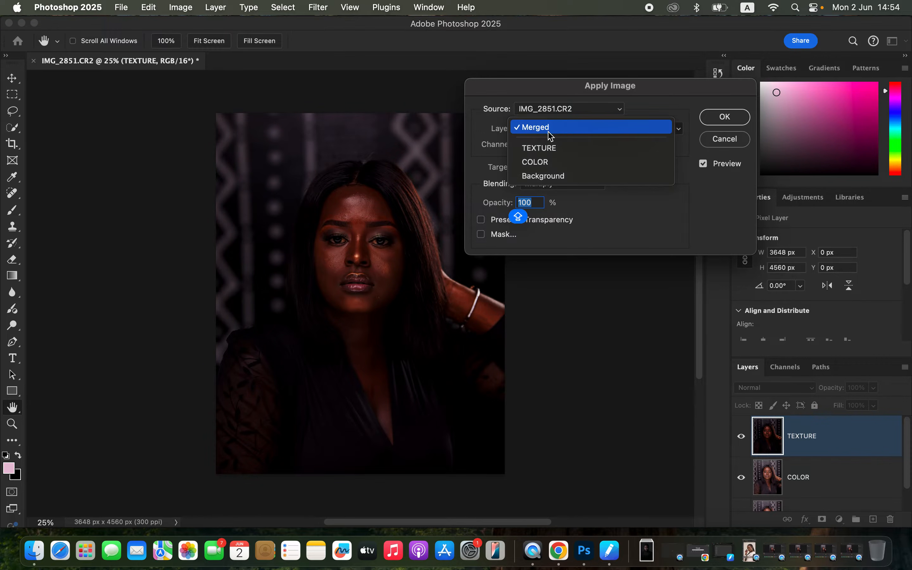
left_click(552, 162)
Set Apply Image blending for the TEXTURE layer to Add with scale 2 and offset 0, and invert the COLOR source
left_click(561, 184)
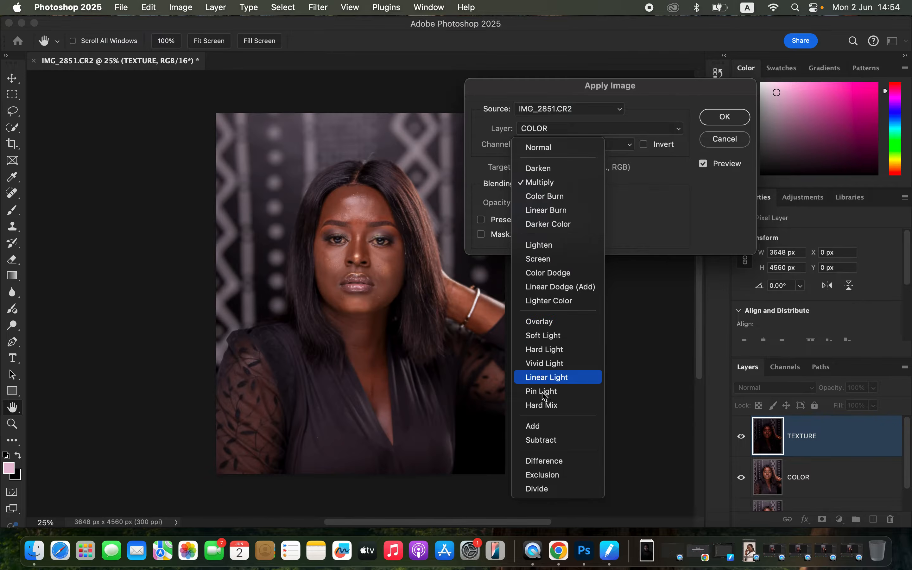
left_click(546, 431)
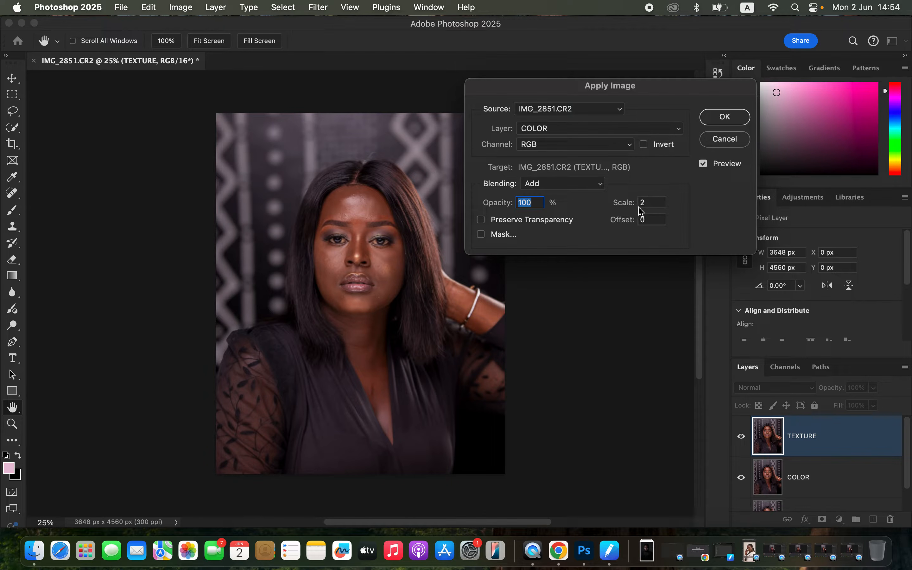
left_click(647, 146)
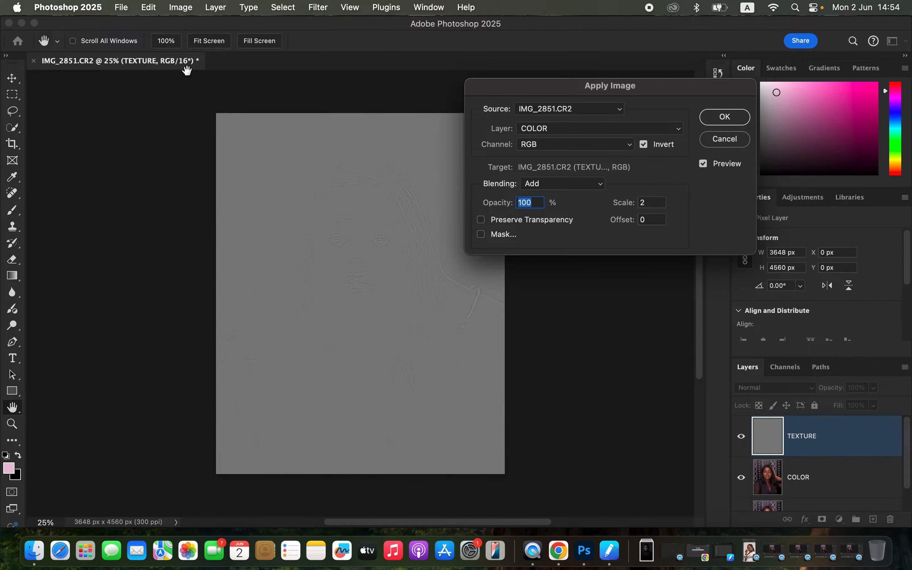
Try Subtract blending with scale 2, offset 128 and no inversion in Apply Image
left_click(558, 185)
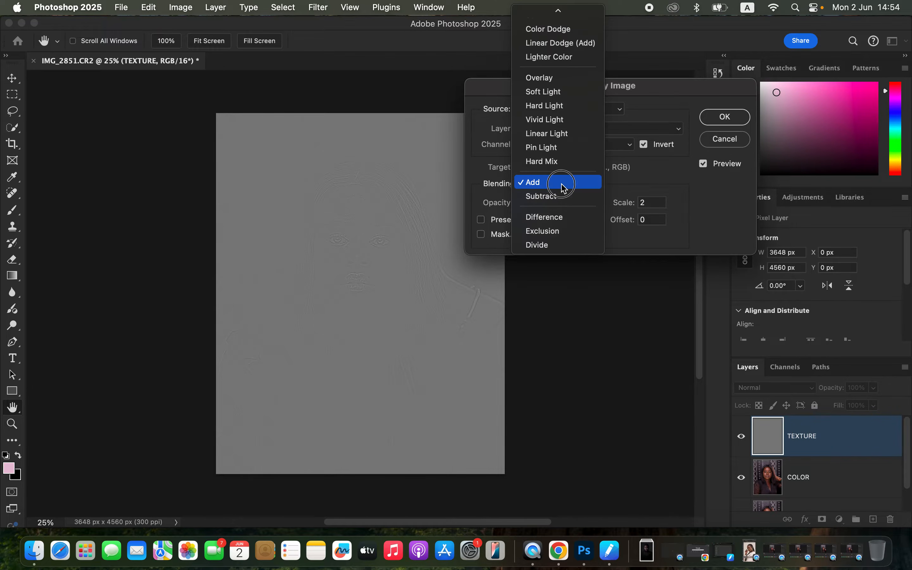
left_click(560, 204)
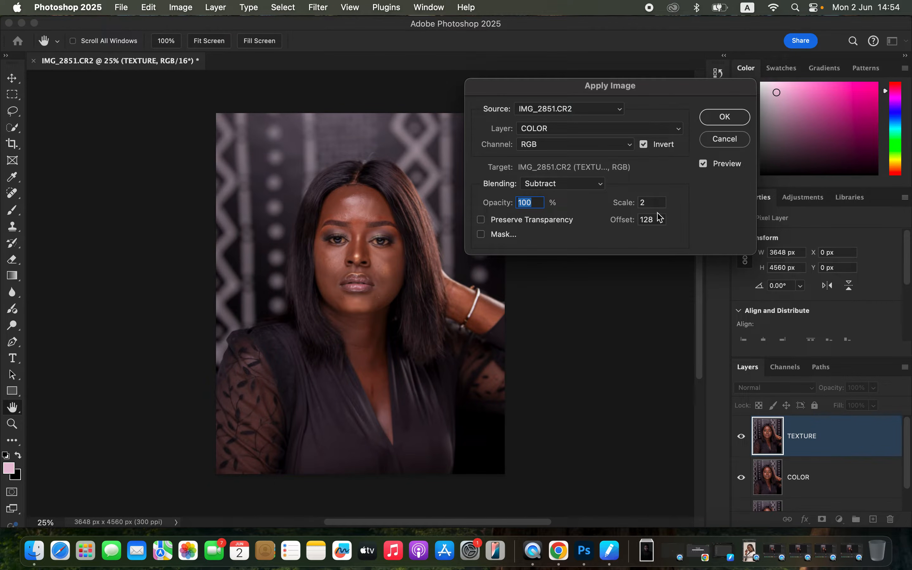
left_click(644, 145)
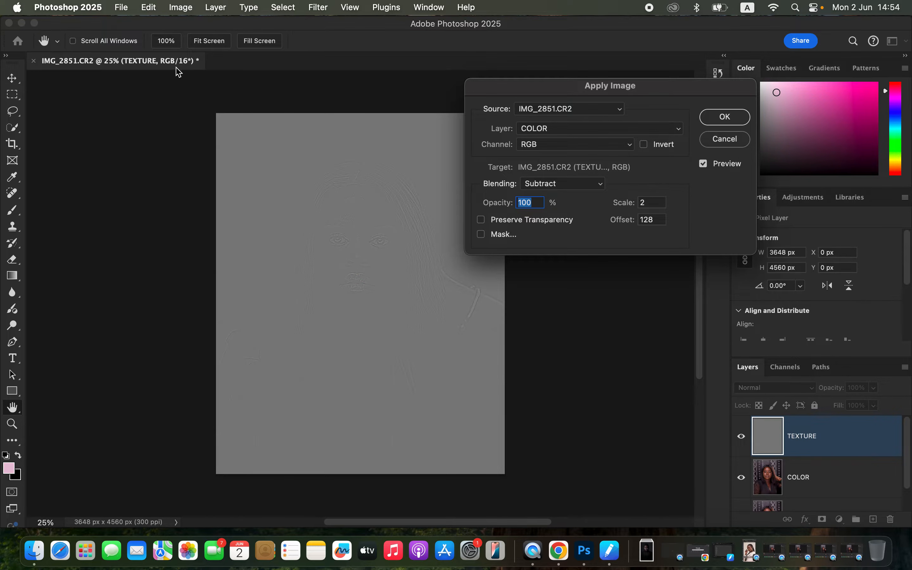
Return to Add blending with scale 2, offset 0 and Invert enabled, and apply the image to the TEXTURE layer
left_click(560, 184)
left_click(557, 169)
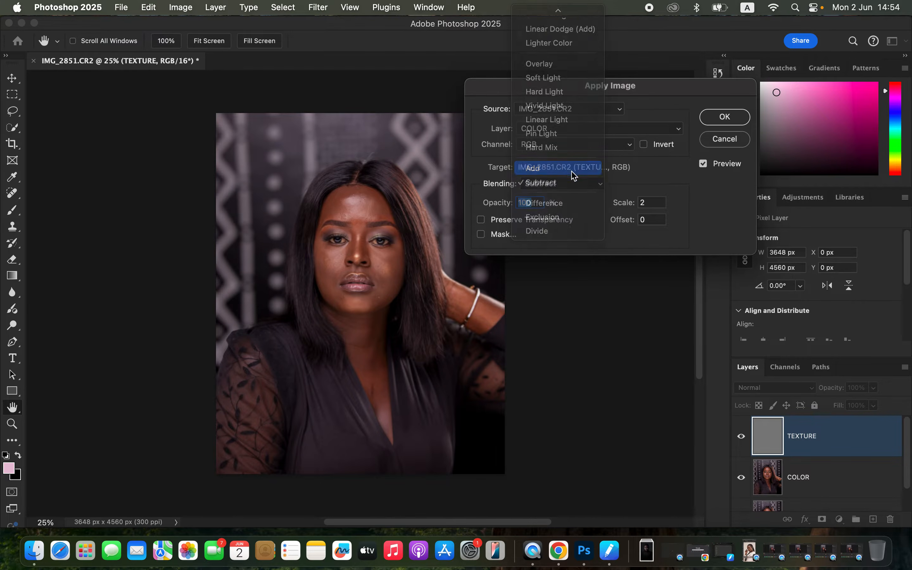
left_click(645, 144)
left_click(725, 117)
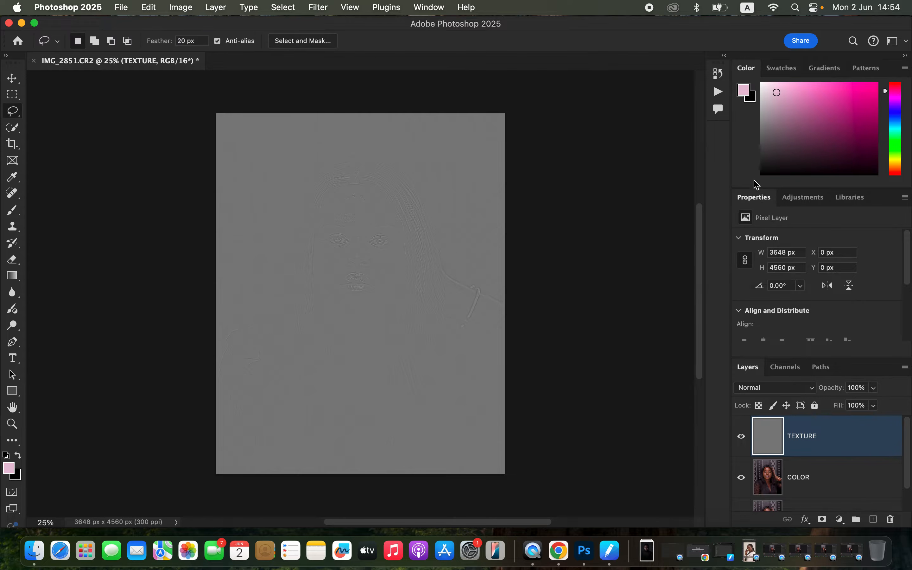
Set the TEXTURE layer's blend mode to Linear Light, and group it with the COLOR layer, expanding the group
left_click(790, 388)
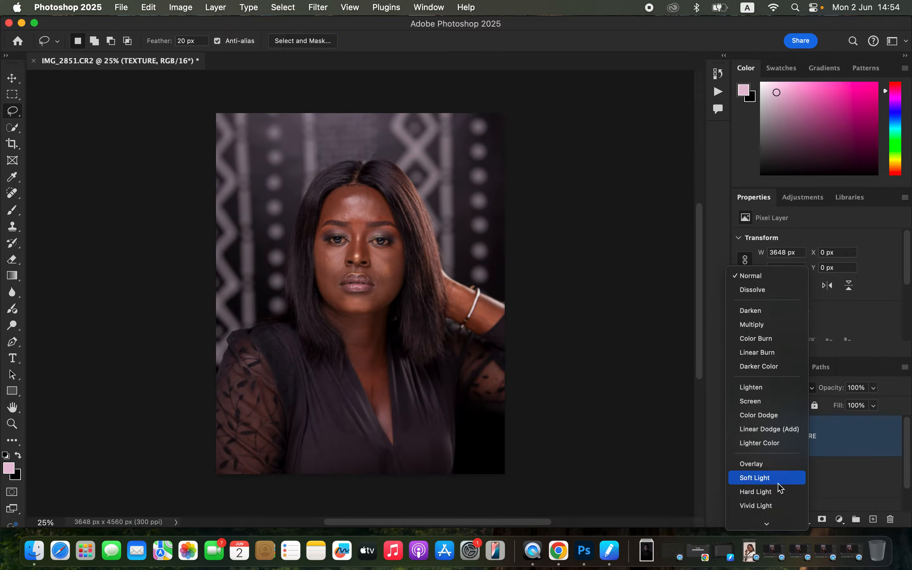
left_click(782, 485)
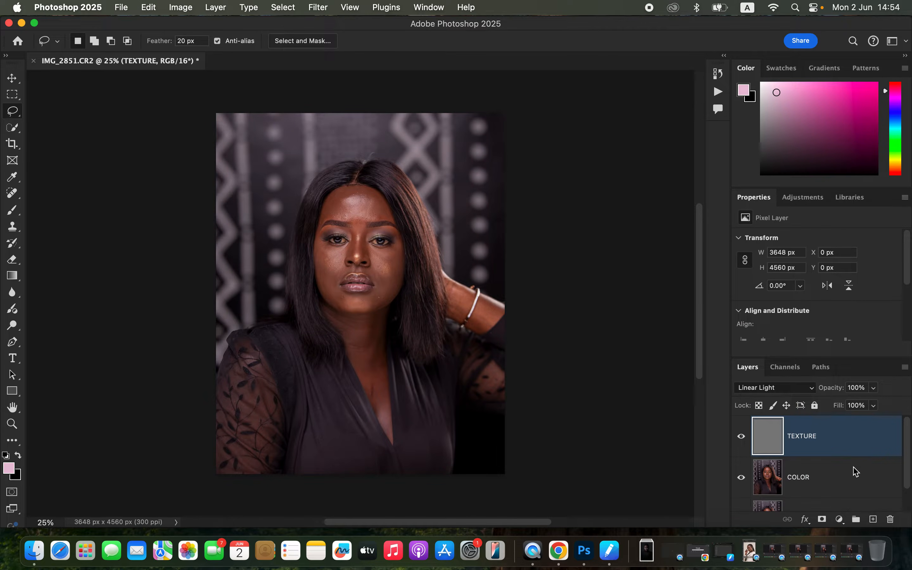
left_click(851, 478, "shift")
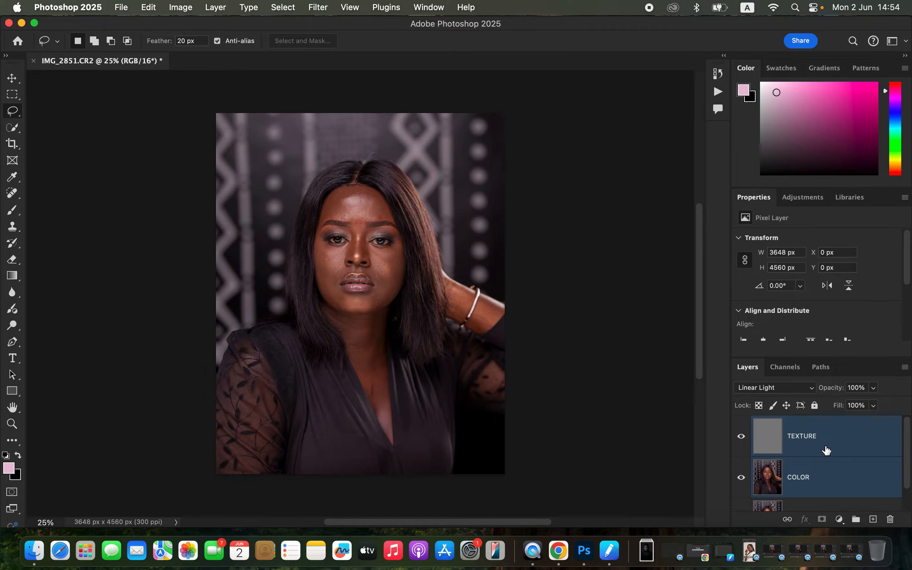
key("super+g")
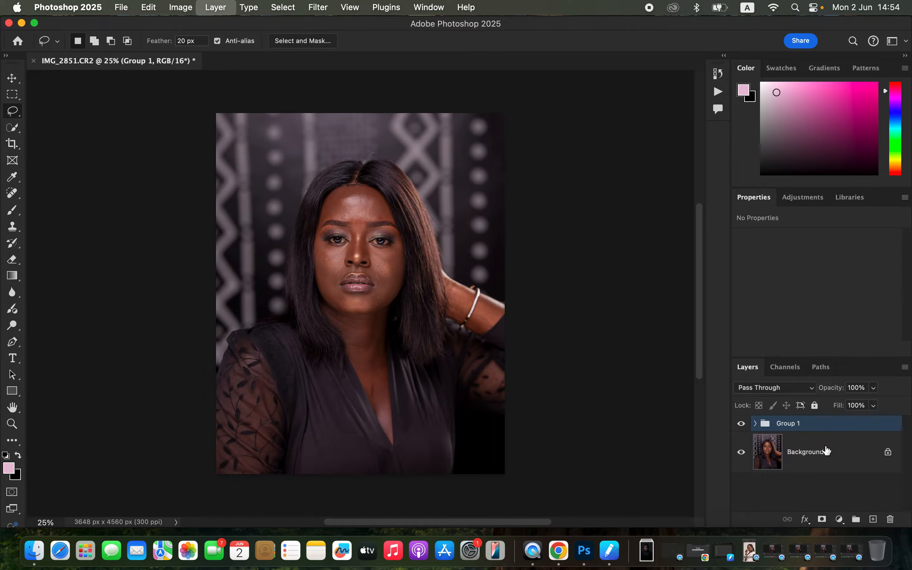
left_click(756, 424)
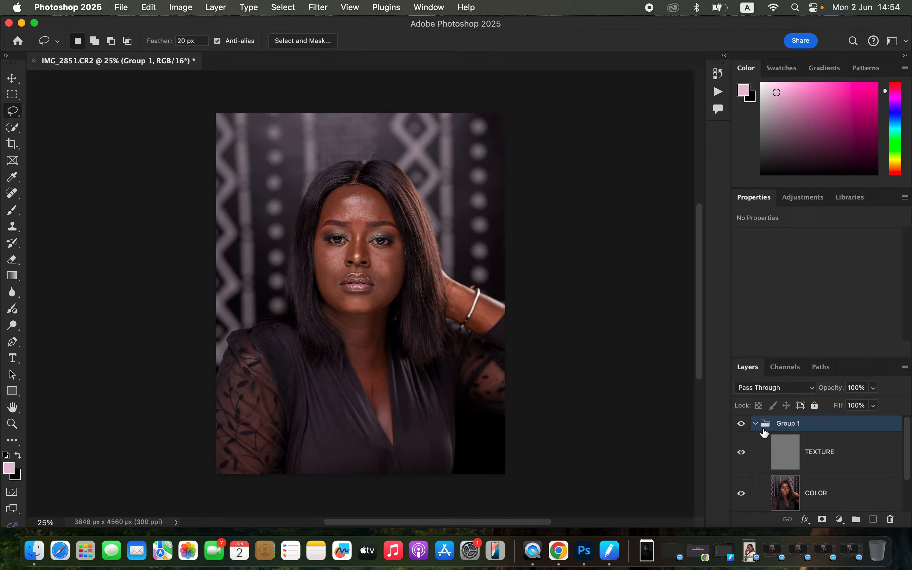
Select the COLOR layer, hide TEXTURE, and pick the Mixer Brush for blending the skin tones
left_click(838, 496)
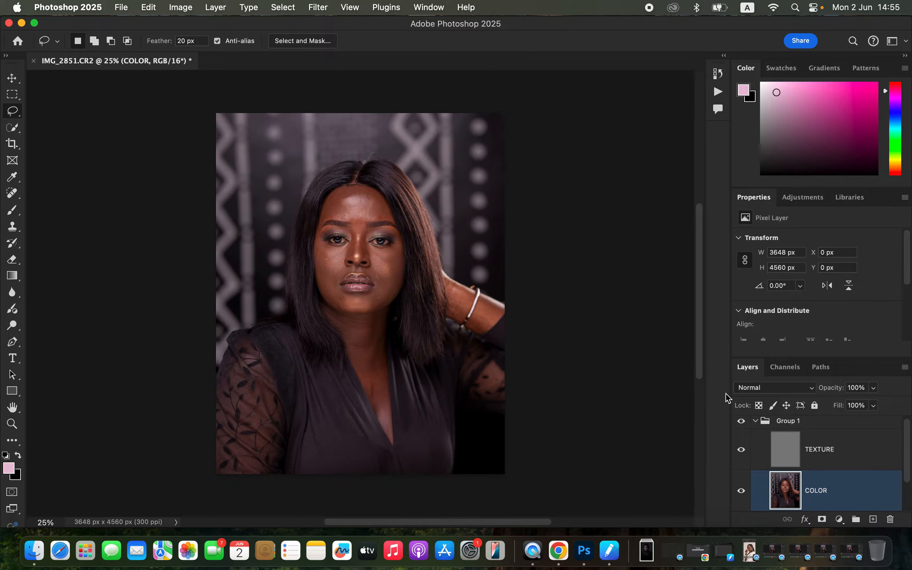
left_click(741, 450)
left_click(13, 218)
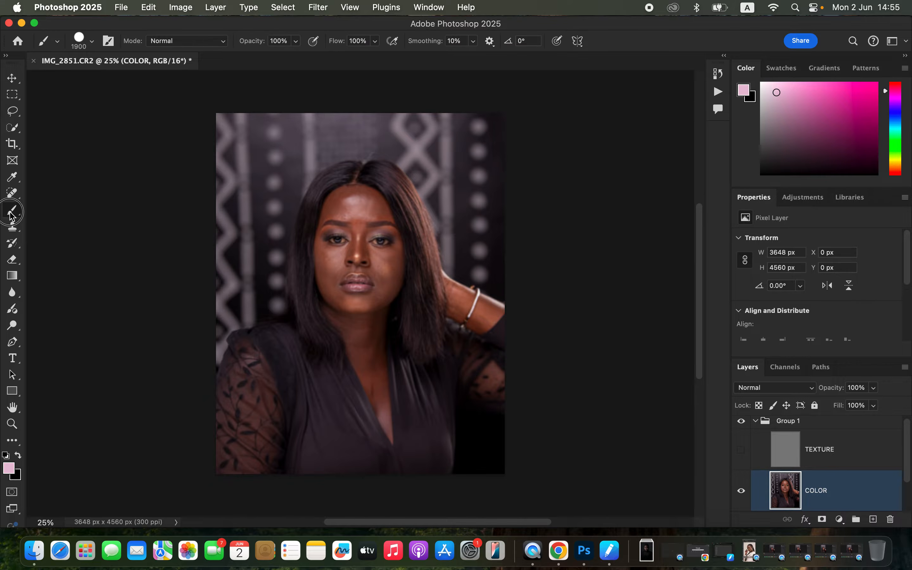
left_click(68, 245)
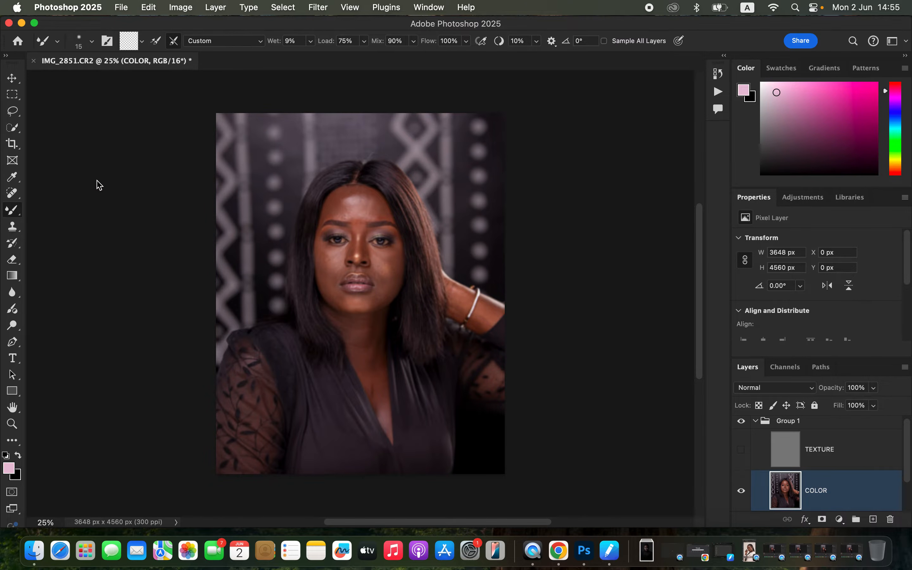
left_click(141, 44)
left_click(146, 70)
left_click(741, 450)
left_click(742, 450)
Blend the forehead skin tones on the COLOR layer with Mixer Brush strokes at a size of about 250
key("bracketright")
key("bracketright")
key("bracketright")
key("bracketright")
key("bracketright")
key("bracketright")
key("bracketright")
key("bracketright")
key("bracketright")
key("bracketright")
key("bracketright")
key("bracketleft")
key("bracketleft")
key("bracketleft")
key("bracketleft")
key("bracketleft")
key("bracketleft")
key("bracketleft")
key("super+equal")
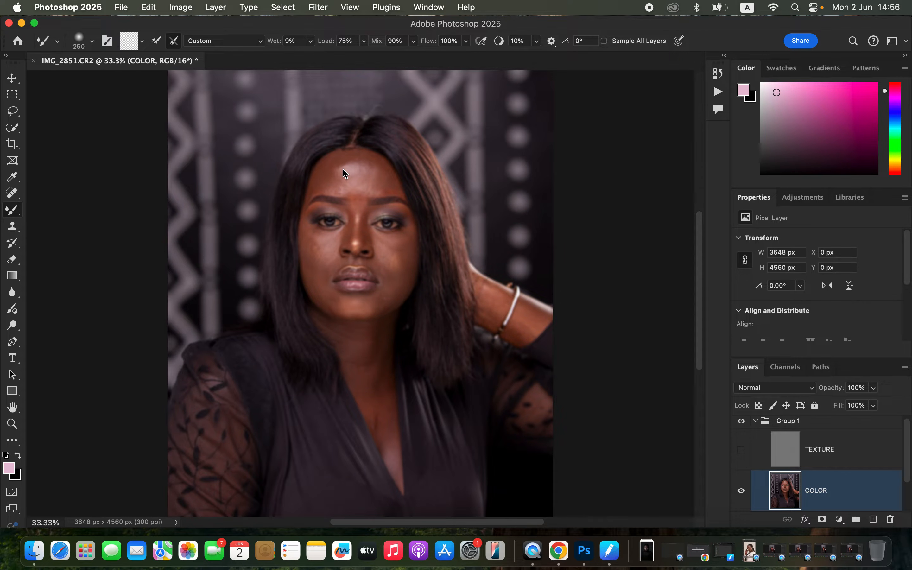
mouse_move(328, 170)
left_mouse_down()
mouse_move(322, 178)
mouse_move(312, 189)
mouse_move(348, 157)
mouse_move(386, 174)
mouse_move(380, 166)
mouse_move(388, 186)
mouse_move(372, 160)
mouse_move(395, 188)
mouse_move(358, 158)
mouse_move(334, 179)
mouse_move(377, 179)
mouse_move(375, 173)
mouse_move(383, 188)
mouse_move(360, 159)
mouse_move(389, 181)
mouse_move(355, 161)
mouse_move(338, 178)
mouse_move(345, 193)
mouse_move(372, 162)
mouse_move(355, 161)
mouse_move(339, 182)
mouse_move(343, 192)
mouse_move(346, 163)
mouse_move(361, 168)
mouse_move(355, 199)
mouse_move(338, 168)
mouse_move(331, 178)
mouse_move(359, 166)
left_mouse_up()
mouse_move(360, 168)
left_mouse_down()
mouse_move(356, 161)
mouse_move(327, 191)
mouse_move(343, 163)
mouse_move(392, 183)
mouse_move(386, 190)
mouse_move(380, 174)
mouse_move(337, 175)
mouse_move(367, 171)
mouse_move(358, 175)
mouse_move(363, 163)
mouse_move(384, 191)
mouse_move(334, 188)
mouse_move(385, 187)
mouse_move(377, 163)
mouse_move(352, 160)
mouse_move(333, 170)
mouse_move(381, 175)
mouse_move(394, 191)
mouse_move(338, 178)
left_mouse_up()
Smooth the uneven tones on both cheeks and around the mouth and chin with smaller Mixer Brush strokes
mouse_move(314, 254)
left_mouse_down()
mouse_move(322, 264)
mouse_move(311, 245)
mouse_move(330, 242)
mouse_move(318, 238)
mouse_move(330, 252)
mouse_move(328, 238)
mouse_move(316, 242)
mouse_move(329, 262)
mouse_move(308, 263)
left_mouse_up()
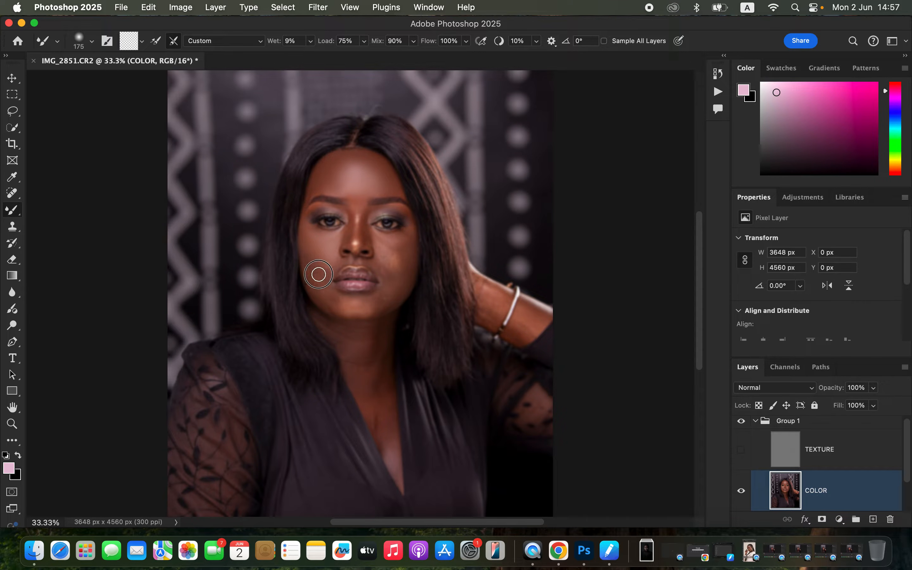
mouse_move(325, 289)
left_mouse_down()
mouse_move(353, 310)
mouse_move(381, 305)
mouse_move(391, 287)
mouse_move(378, 309)
mouse_move(334, 311)
mouse_move(307, 263)
mouse_move(316, 273)
mouse_move(340, 259)
left_mouse_up()
mouse_move(399, 250)
left_mouse_down()
mouse_move(388, 240)
mouse_move(401, 252)
mouse_move(409, 246)
mouse_move(393, 287)
mouse_move(401, 287)
mouse_move(387, 302)
mouse_move(361, 309)
mouse_move(326, 298)
mouse_move(325, 274)
left_mouse_up()
mouse_move(403, 273)
left_mouse_down()
mouse_move(410, 236)
mouse_move(394, 290)
mouse_move(402, 289)
mouse_move(390, 299)
mouse_move(373, 309)
mouse_move(324, 297)
left_mouse_up()
mouse_move(398, 257)
left_mouse_down()
mouse_move(406, 238)
mouse_move(397, 268)
mouse_move(385, 278)
mouse_move(377, 266)
mouse_move(381, 276)
mouse_move(395, 274)
mouse_move(384, 288)
mouse_move(406, 269)
mouse_move(391, 304)
mouse_move(373, 234)
mouse_move(387, 249)
mouse_move(382, 262)
mouse_move(409, 234)
mouse_move(396, 289)
mouse_move(378, 312)
left_mouse_up()
Refine the tone transitions around the eyes, nose bridge and mouth corners with fine Mixer Brush strokes, starting at size 90
key("super+equal")
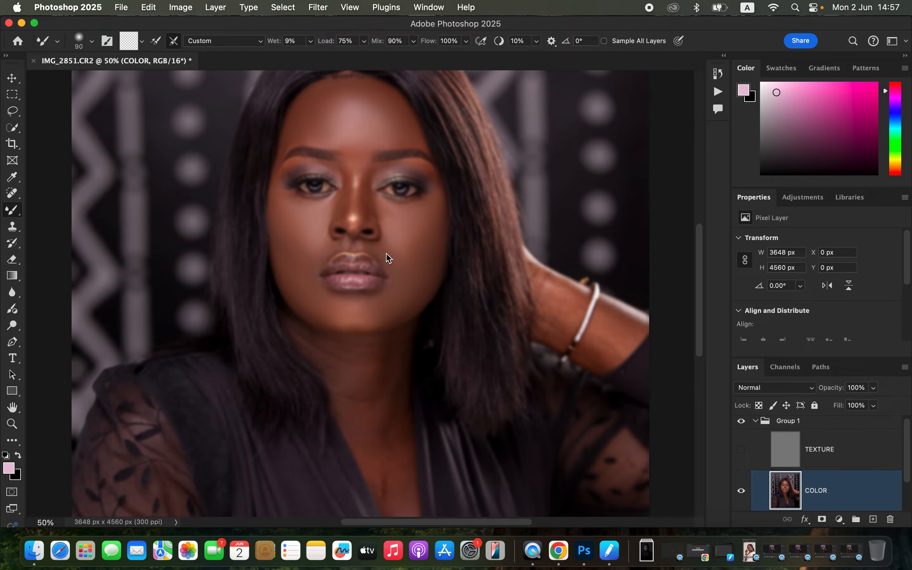
mouse_move(341, 175)
left_mouse_down()
mouse_move(343, 212)
mouse_move(341, 172)
mouse_move(339, 216)
mouse_move(344, 178)
mouse_move(365, 195)
mouse_move(365, 216)
mouse_move(382, 167)
mouse_move(437, 178)
left_mouse_up()
left_click(414, 244)
left_click_drag(410, 259, 393, 249)
mouse_move(324, 247)
left_mouse_down()
mouse_move(303, 254)
mouse_move(313, 256)
mouse_move(293, 262)
mouse_move(315, 282)
left_mouse_up()
left_click_drag(374, 171, 369, 190)
mouse_move(357, 168)
left_mouse_down()
mouse_move(355, 147)
mouse_move(301, 134)
mouse_move(280, 152)
left_mouse_up()
mouse_move(344, 187)
left_mouse_down()
mouse_move(342, 174)
mouse_move(343, 209)
mouse_move(357, 182)
mouse_move(354, 217)
mouse_move(380, 204)
left_mouse_up()
Blend the neck and upper chest skin with the Mixer Brush, varying its size between 150 and 250
left_click_drag(376, 367, 367, 394)
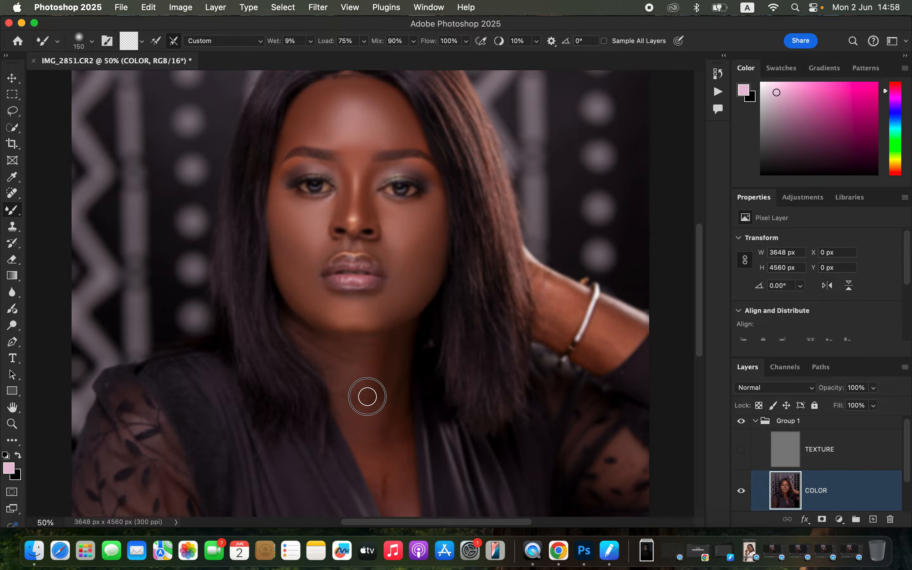
key("bracketright")
key("bracketright")
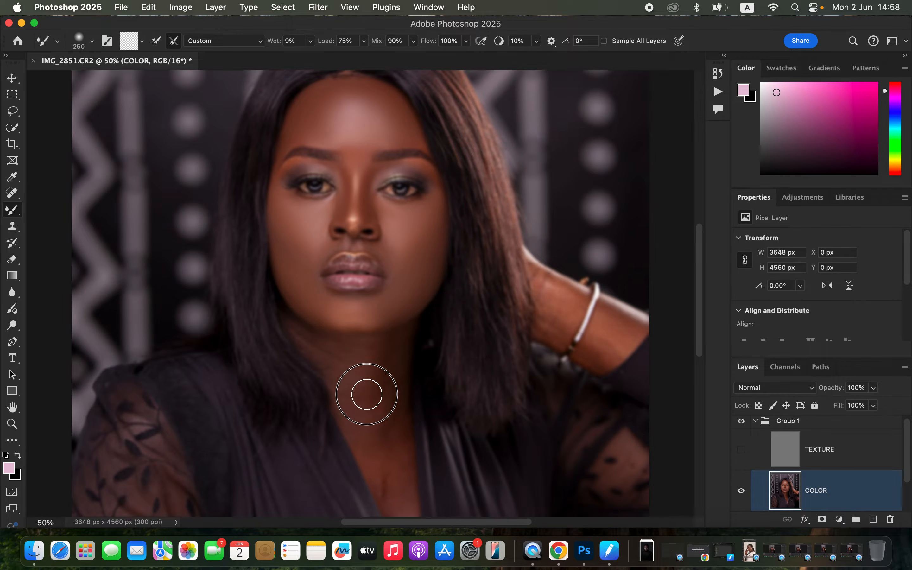
mouse_move(384, 436)
left_mouse_down()
mouse_move(379, 451)
mouse_move(393, 487)
mouse_move(390, 384)
left_mouse_up()
left_click_drag(340, 363, 340, 363)
key("bracketleft")
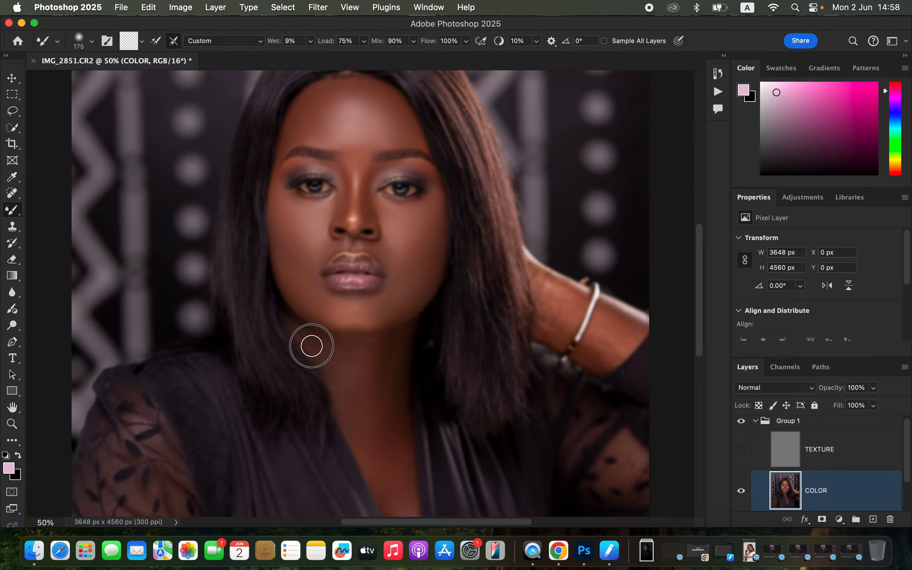
mouse_move(345, 354)
left_mouse_down()
mouse_move(332, 349)
mouse_move(344, 412)
mouse_move(354, 352)
mouse_move(379, 356)
mouse_move(393, 469)
mouse_move(395, 390)
left_mouse_up()
Show the TEXTURE layer again and review the blended skin on the face and neck
scroll(408, 354, "down", 5)
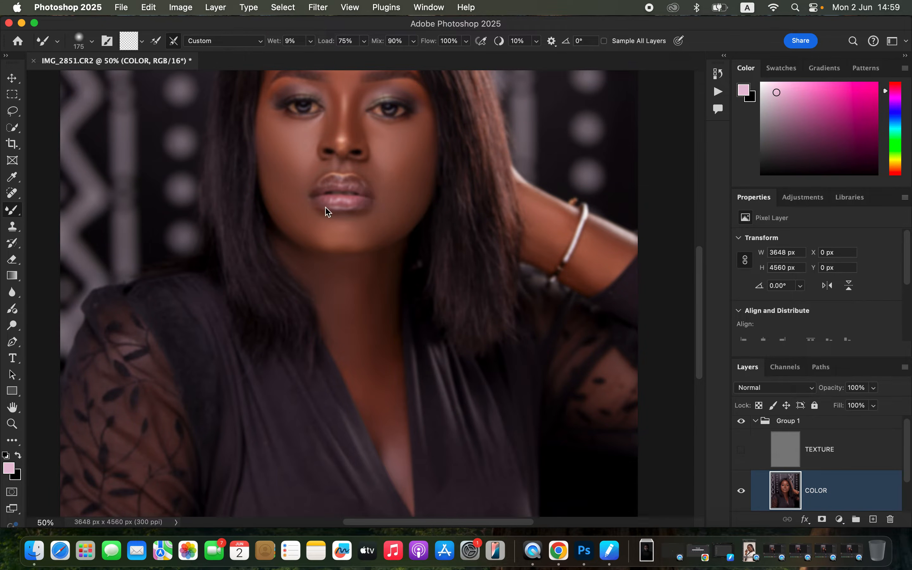
left_click(741, 450)
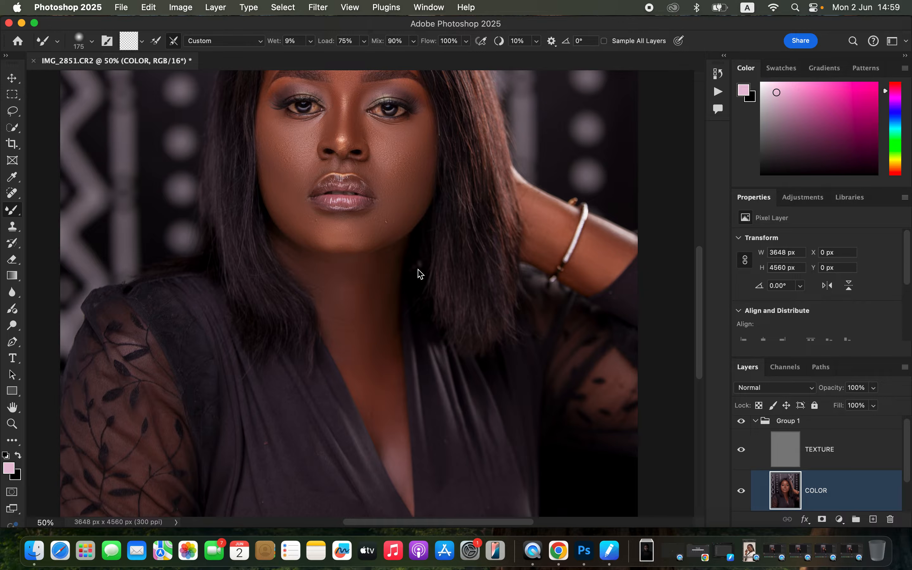
scroll(436, 295, "up", 5)
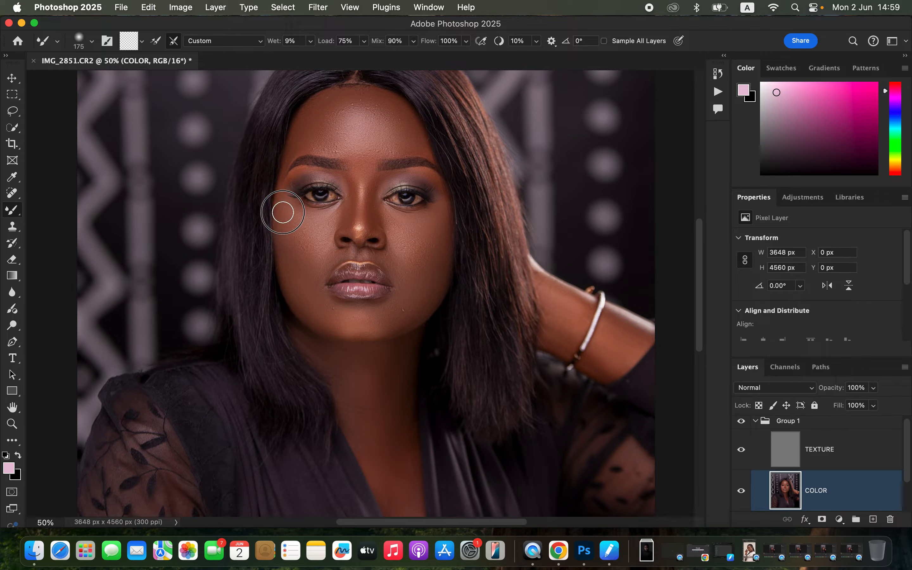
Compare the portrait before and after the retouch by toggling the visibility of Group 1, both close up and in full view
left_click(742, 423)
left_click(741, 422)
left_click(742, 422)
left_click(740, 423)
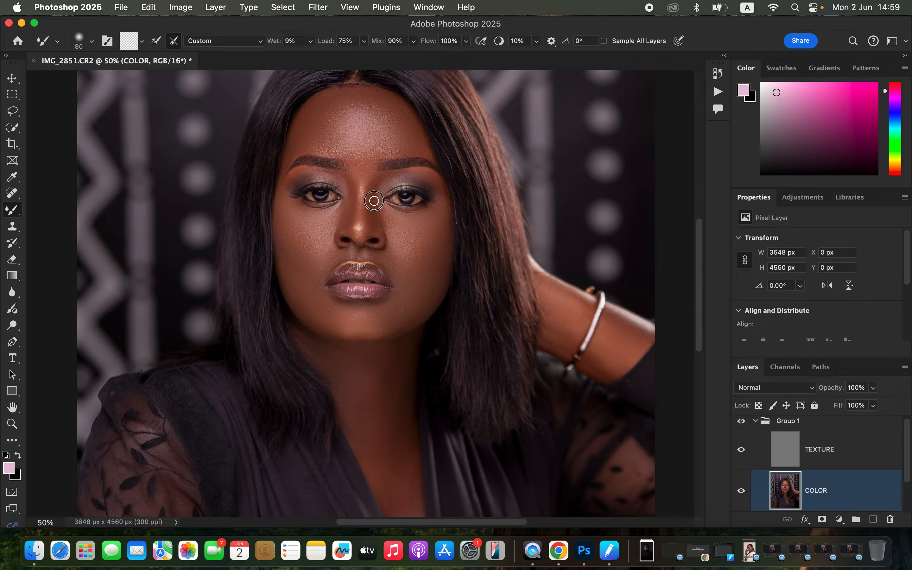
key("super+minus")
key("super+minus")
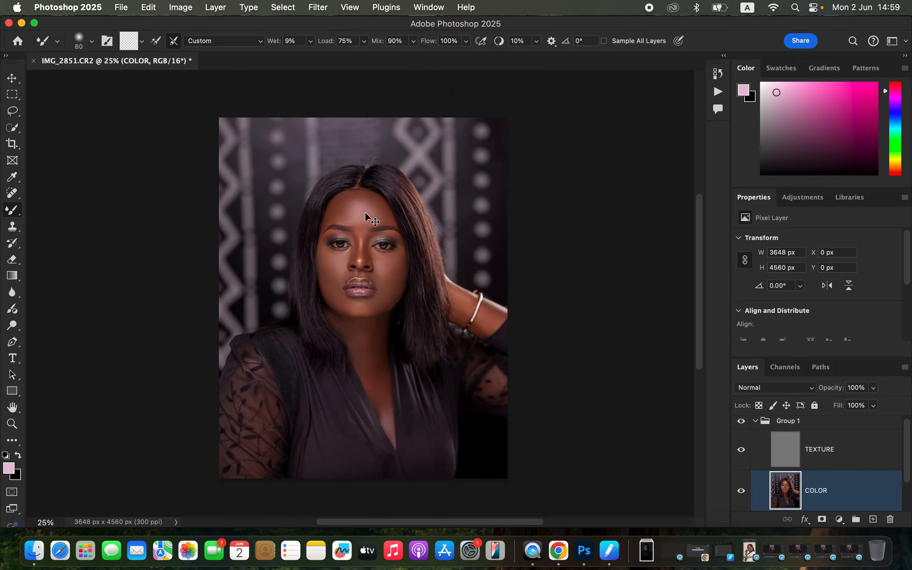
left_click(743, 423)
left_click(743, 421)
left_click(743, 421)
left_click(744, 421)
left_click(743, 422)
left_click(743, 423)
Select the forehead skin down to between the eyebrows with the Lasso tool, an area of about 927 x 699 px
left_click(12, 112)
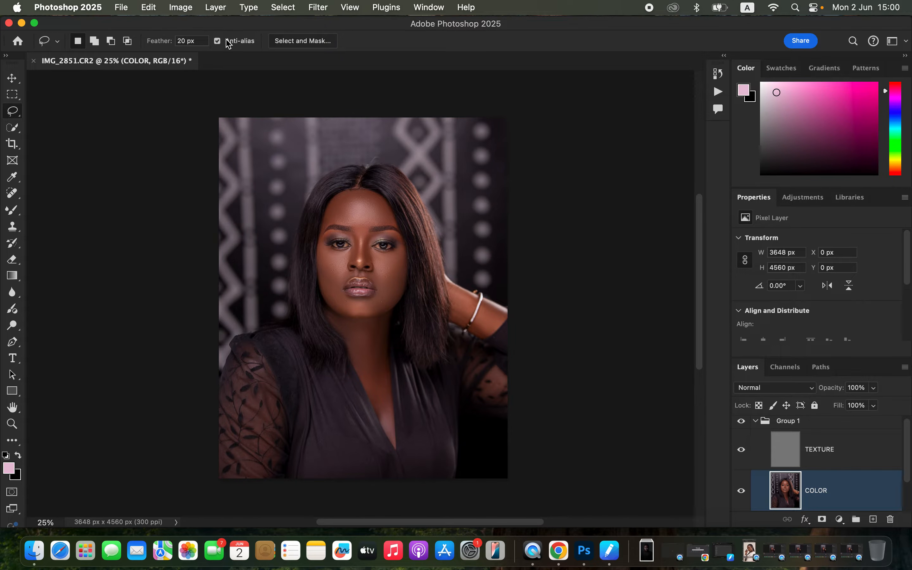
key("super+equal")
key("super+equal")
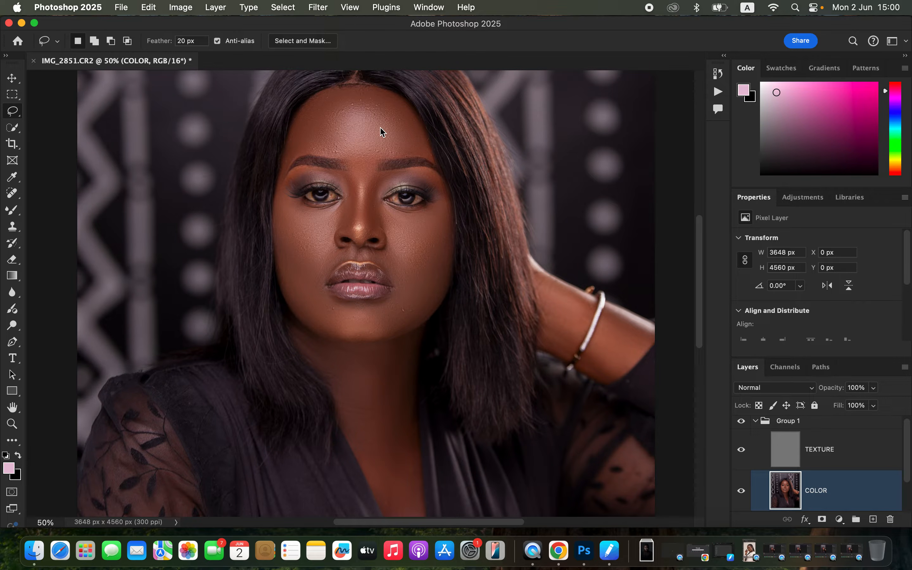
left_click(330, 95)
mouse_move(331, 91)
left_mouse_down()
mouse_move(305, 111)
mouse_move(287, 158)
mouse_move(320, 151)
left_mouse_up()
mouse_move(419, 145)
left_mouse_down()
mouse_move(396, 104)
mouse_move(356, 90)
mouse_move(331, 94)
left_mouse_up()
Apply a Gaussian Blur to the selected forehead on the COLOR layer and clear the selection
left_click(319, 7)
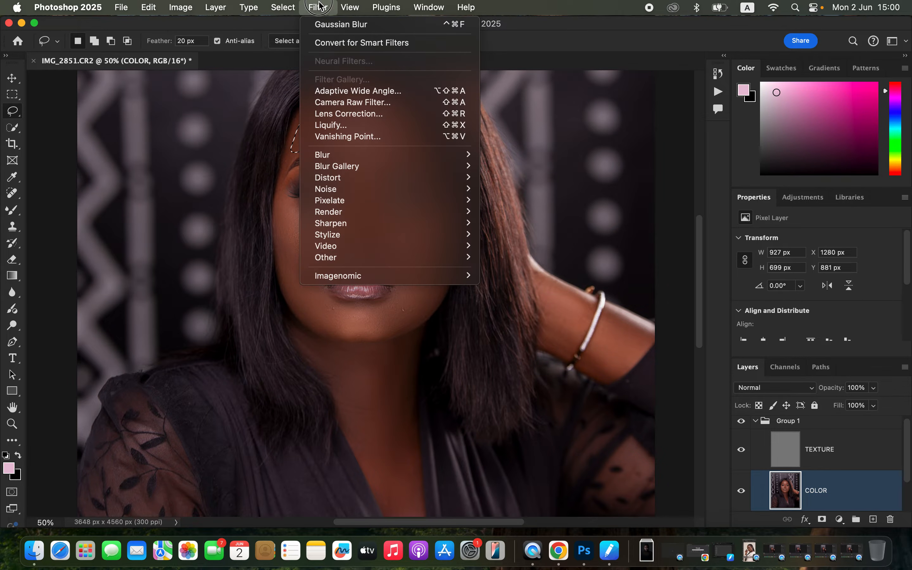
mouse_move(357, 158)
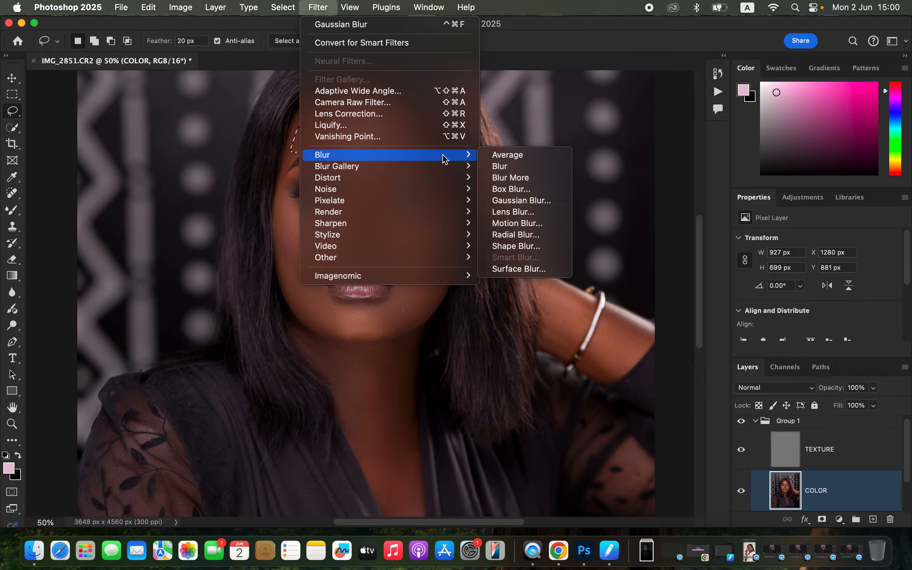
left_click(529, 202)
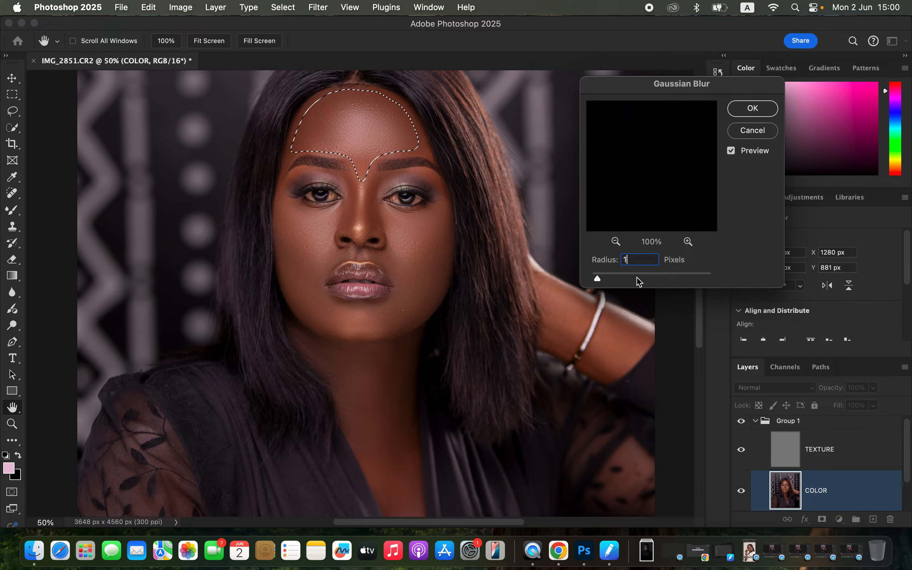
key("Return")
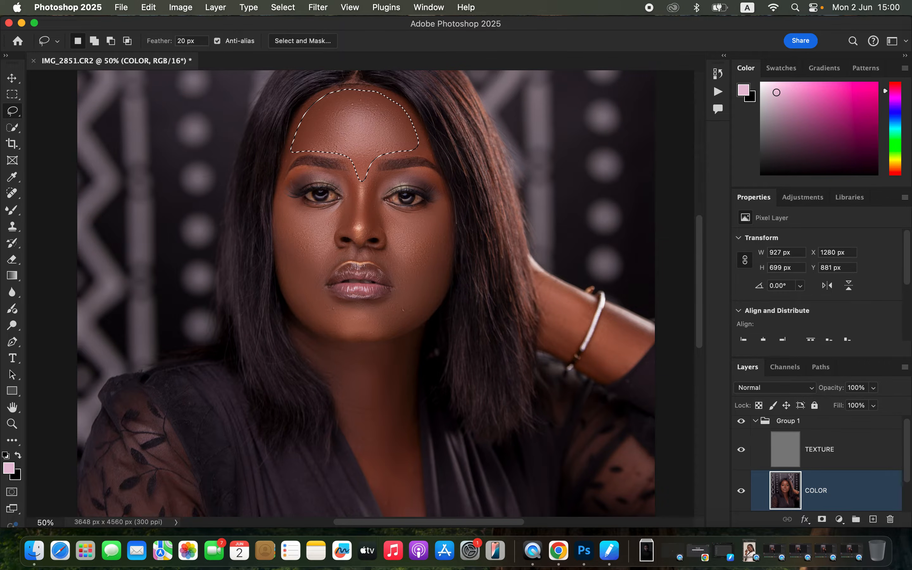
key("super+d")
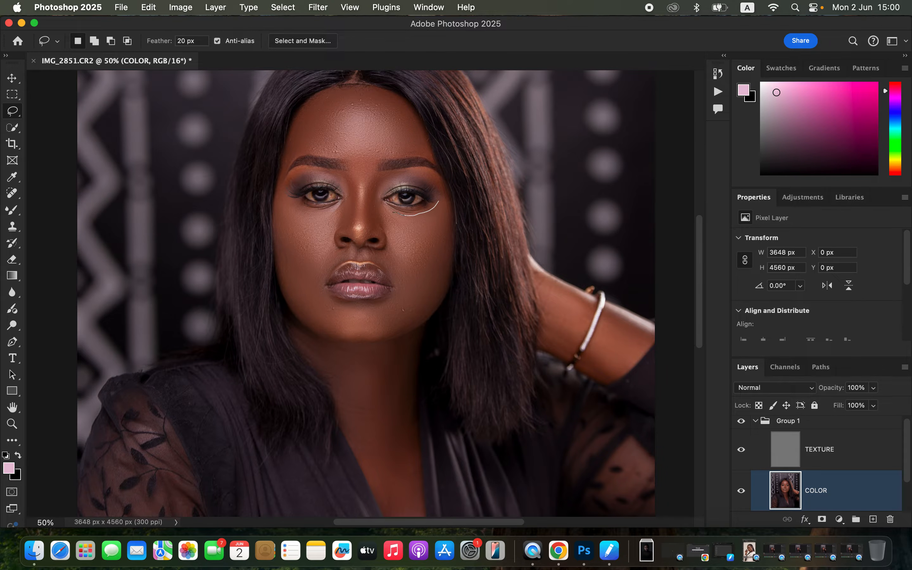
Lasso the cheek on the portrait's right side, about 507 x 605 px, and apply an 18 px Gaussian Blur on the COLOR layer
left_click_drag(443, 224, 439, 204)
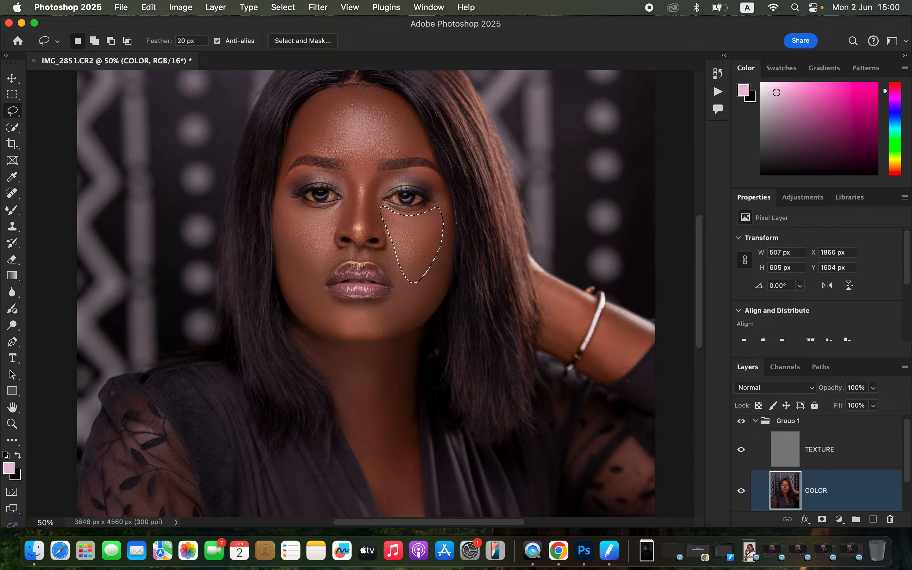
left_click(317, 7)
mouse_move(377, 154)
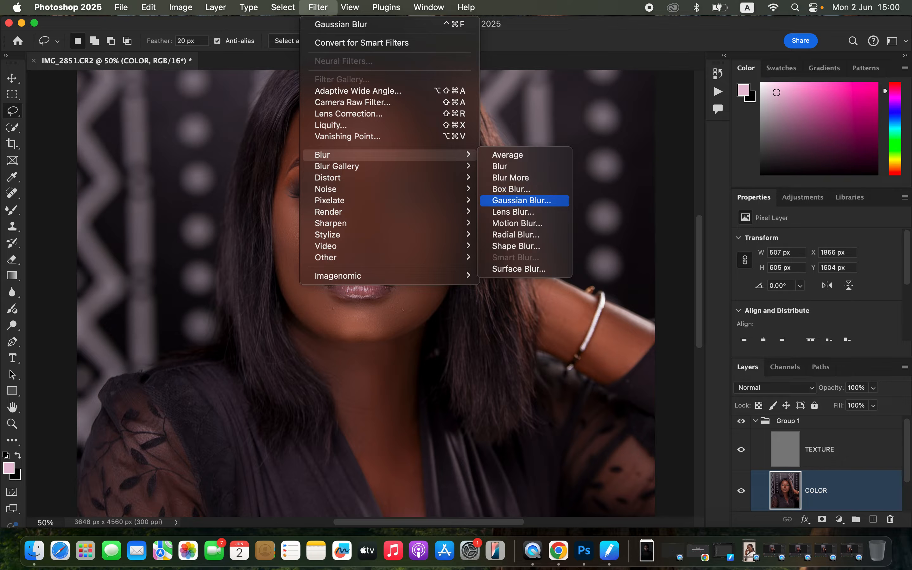
left_click(521, 200)
key("Return")
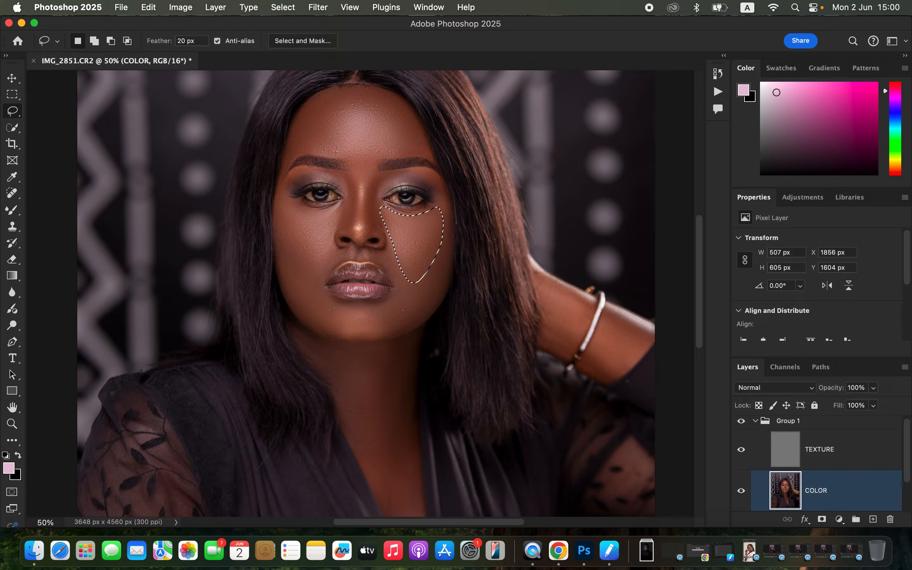
Fade the cheek's Gaussian Blur at 100% opacity in Normal mode and clear the selection
right_click(414, 191)
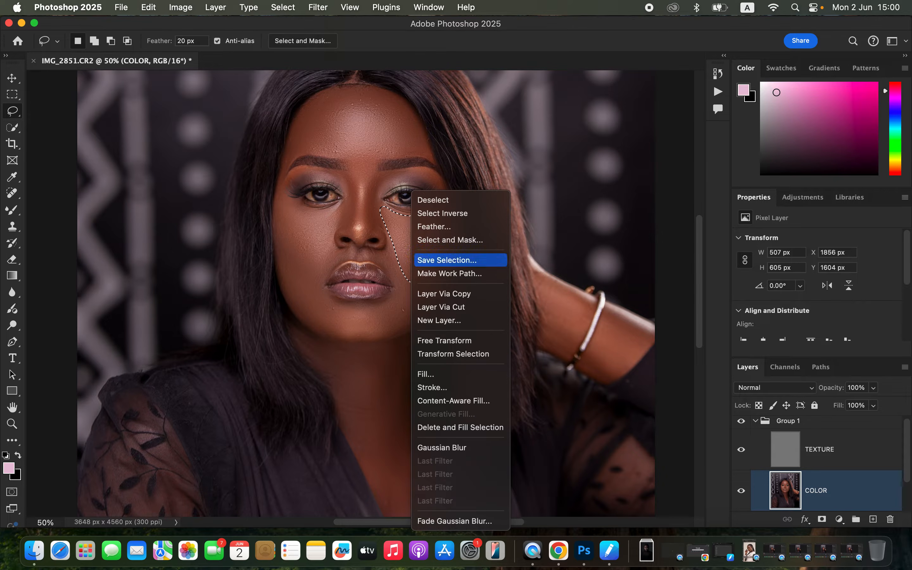
left_click(452, 522)
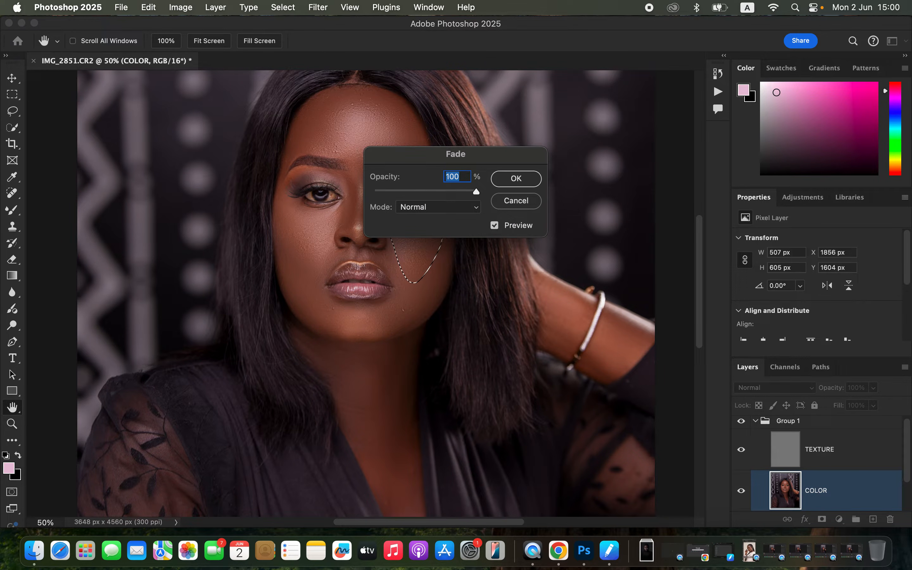
key("Return")
key("ctrl+d")
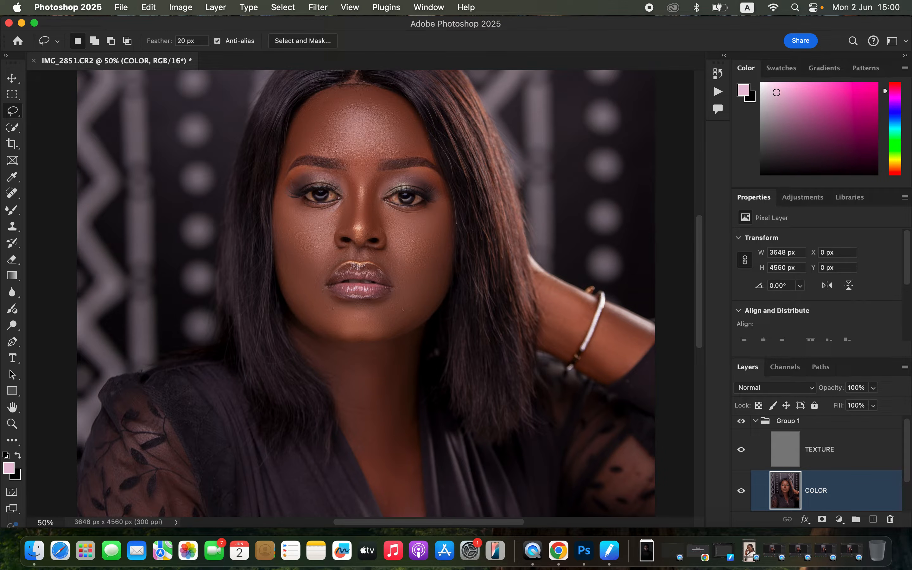
Lasso the cheek on the portrait's left side, about 451 x 503 px, apply an 18 px Gaussian Blur and deselect it
left_click_drag(296, 261, 282, 207)
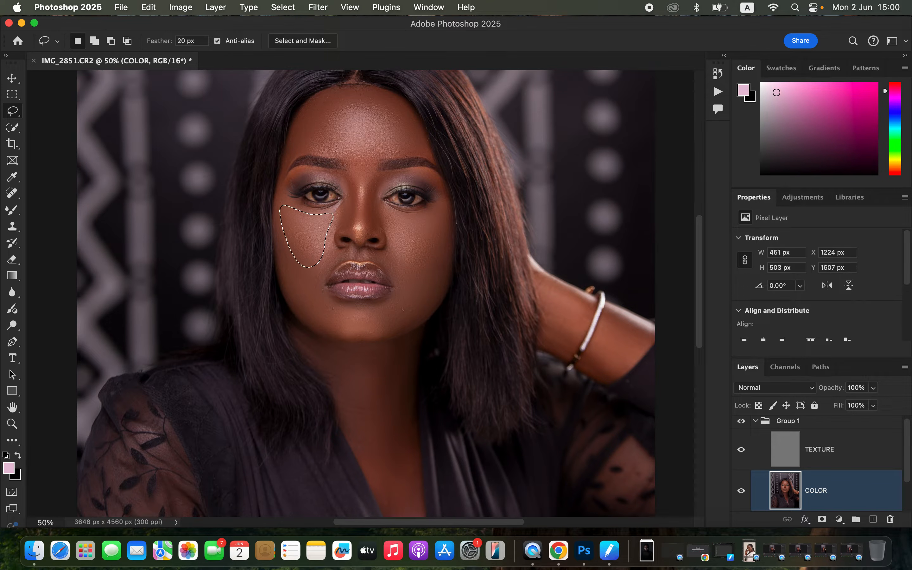
left_click(318, 7)
mouse_move(377, 155)
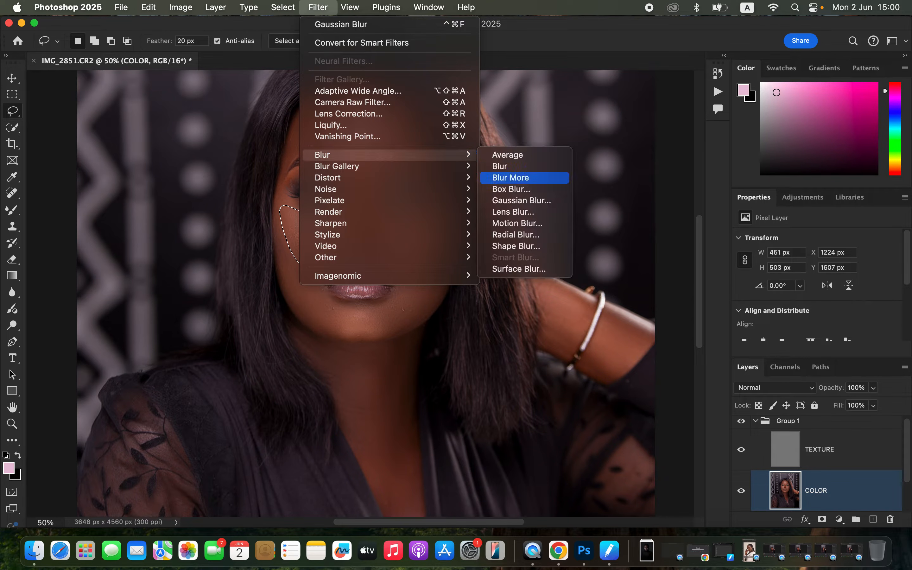
left_click(522, 200)
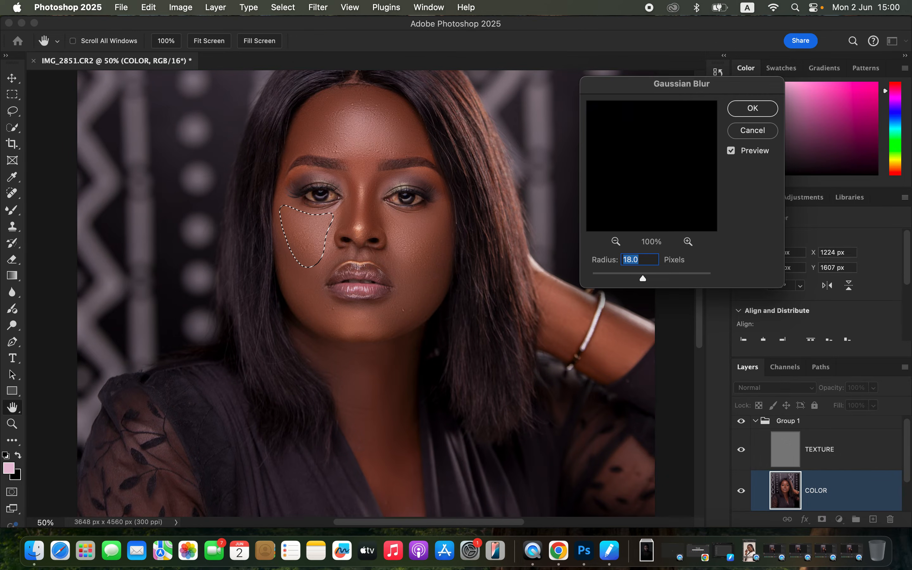
key("Return")
key("super+d")
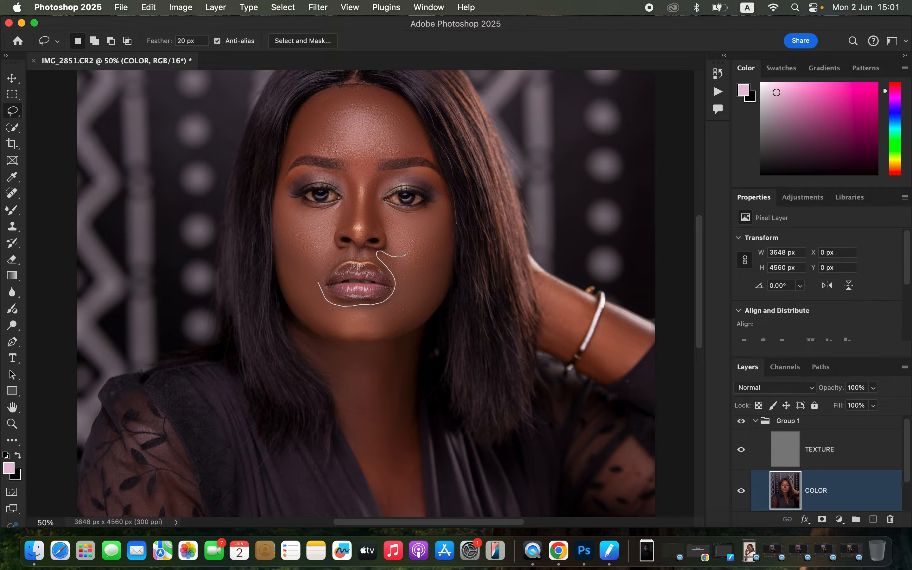
Lasso the skin around the mouth and chin, about 989 x 620 px, apply an 18 px Gaussian Blur and deselect it
left_click_drag(409, 251, 435, 296)
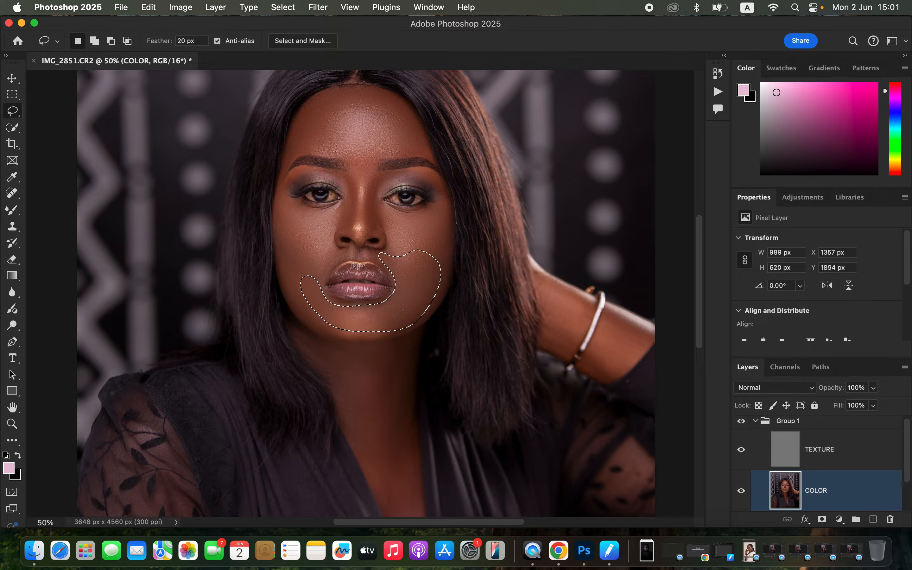
left_click(318, 7)
mouse_move(339, 154)
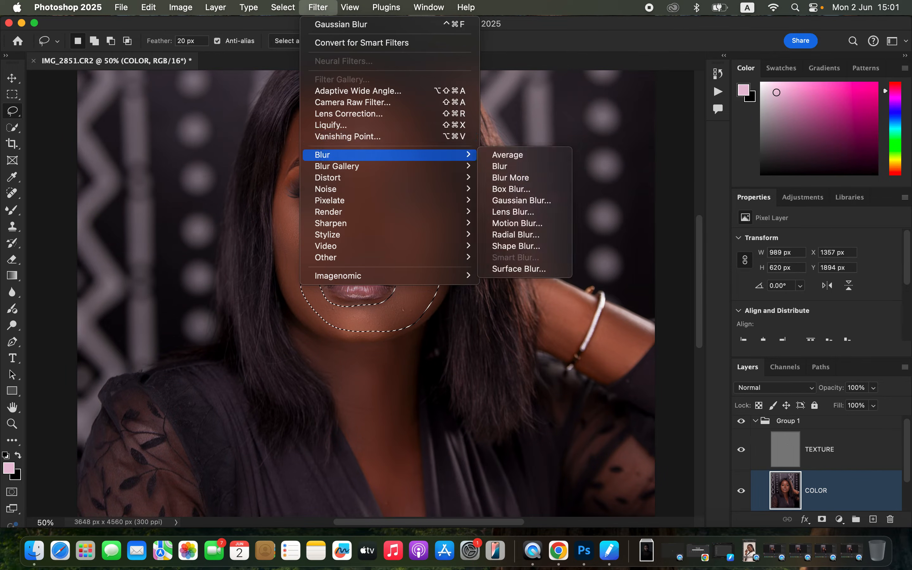
left_click(505, 201)
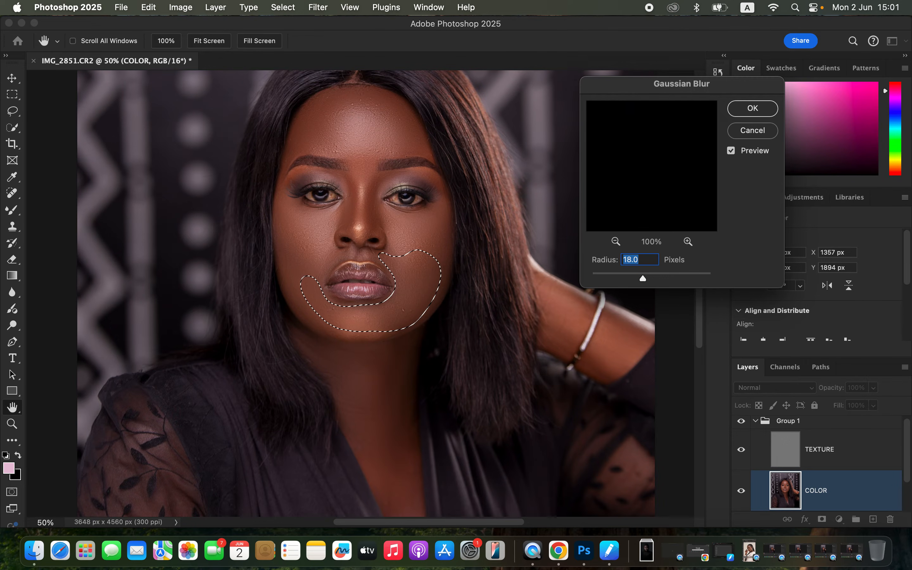
key("Return")
key("super+d")
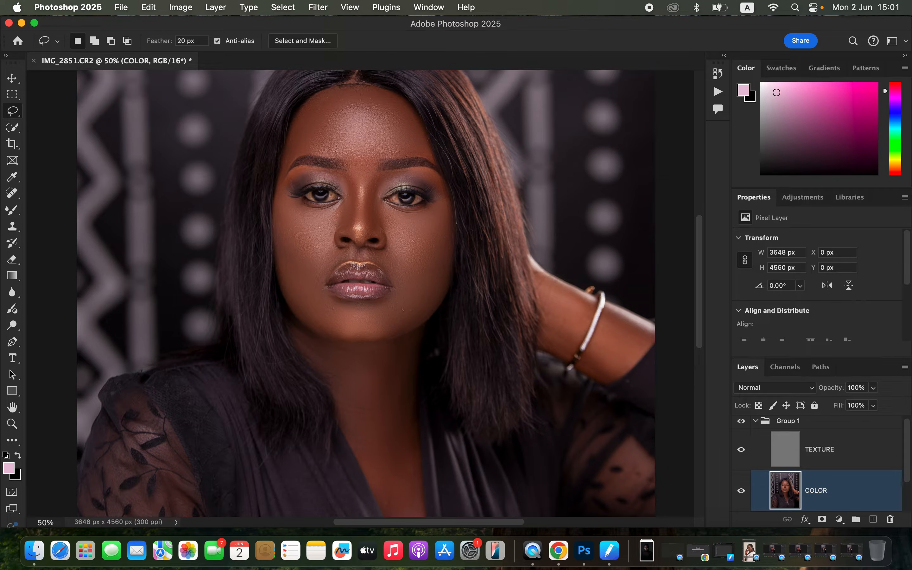
Lasso the skin between the eyebrows, about 264 x 354 px, apply a Gaussian Blur and deselect it
left_click_drag(375, 166, 364, 155)
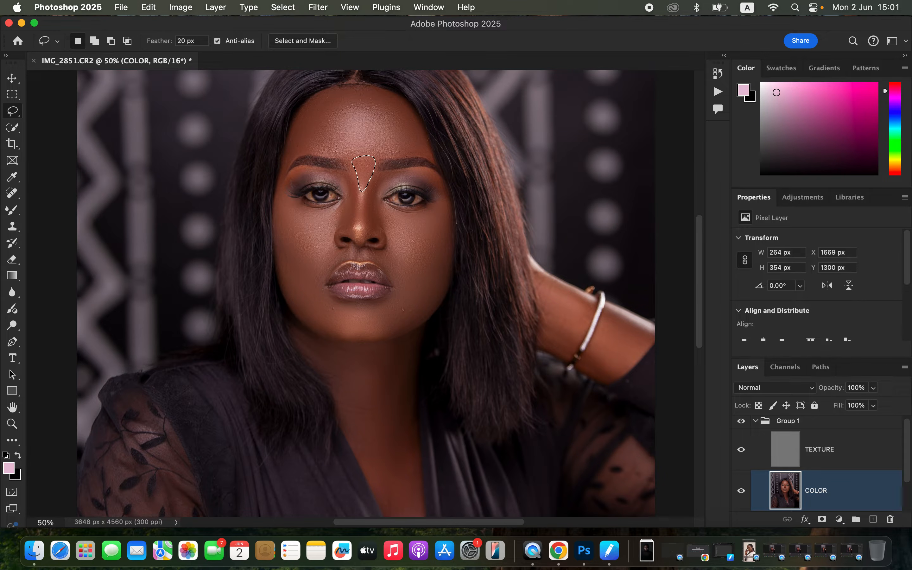
left_click(318, 8)
mouse_move(339, 154)
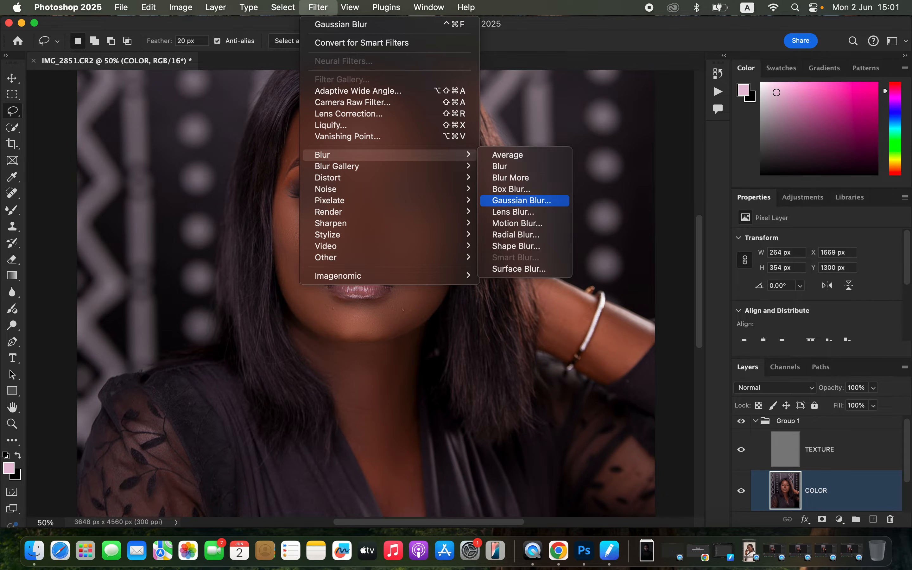
left_click(522, 200)
key("Return")
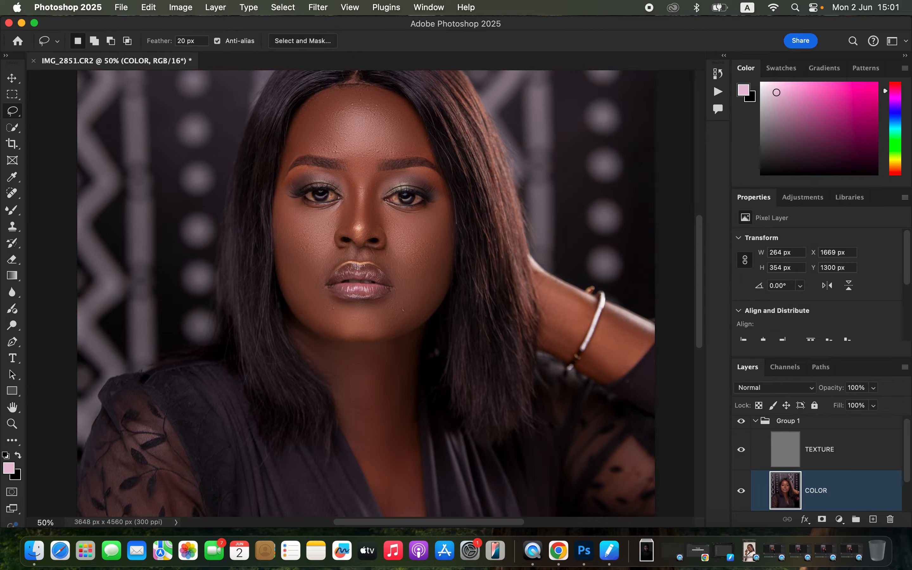
key("ctrl+d")
Compare the portrait before and after the blurred skin areas by toggling the visibility of Group 1
key("super+minus")
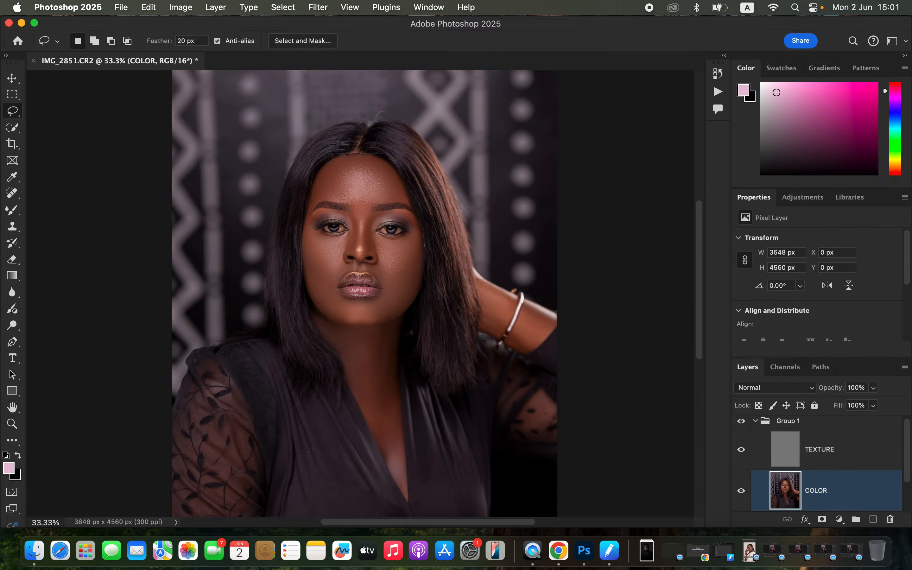
left_click(742, 421)
left_click(741, 421)
left_click(741, 421)
left_click(741, 422)
left_click(741, 421)
Select the TEXTURE layer and set up the Clone Stamp tool with a soft 20 px brush at 0% hardness, sampling the Current Layer
left_click(821, 449)
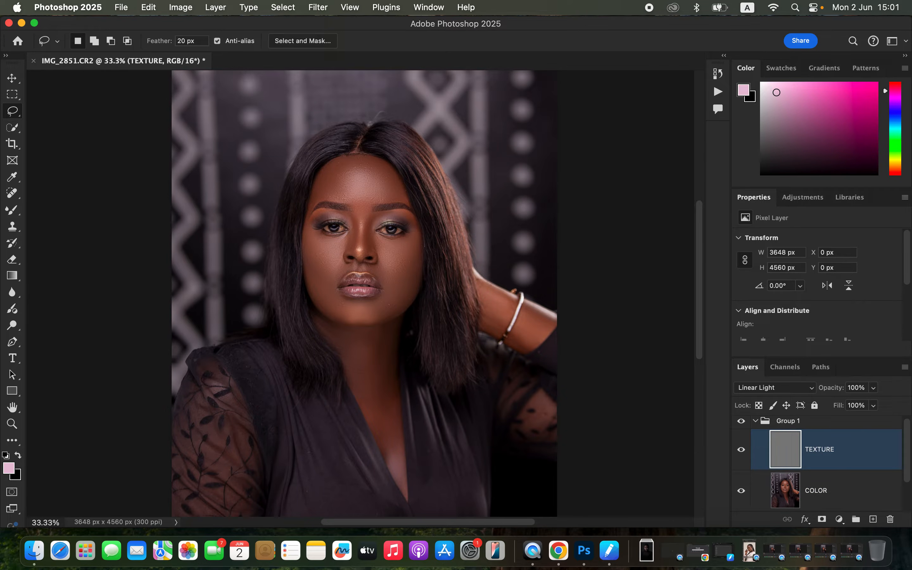
left_click(12, 226)
left_click(65, 226)
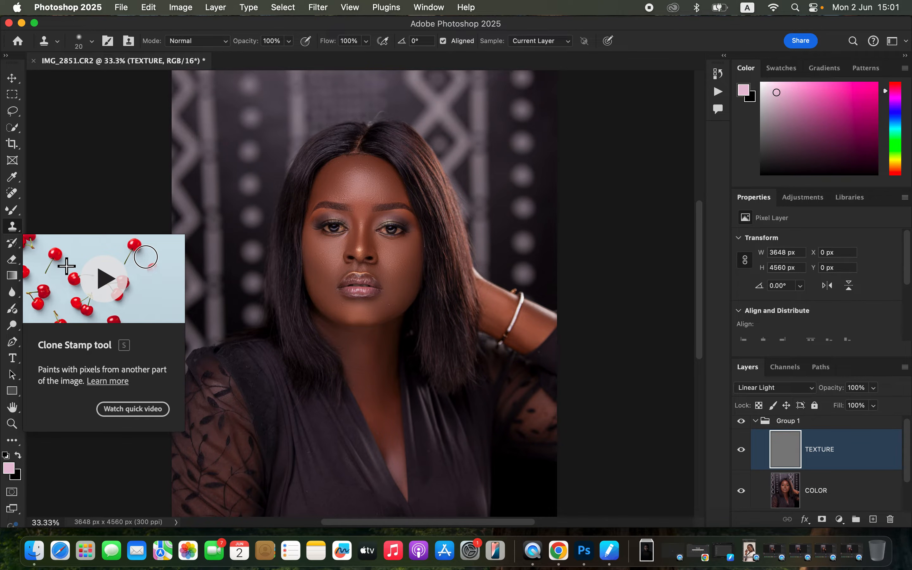
left_click(92, 41)
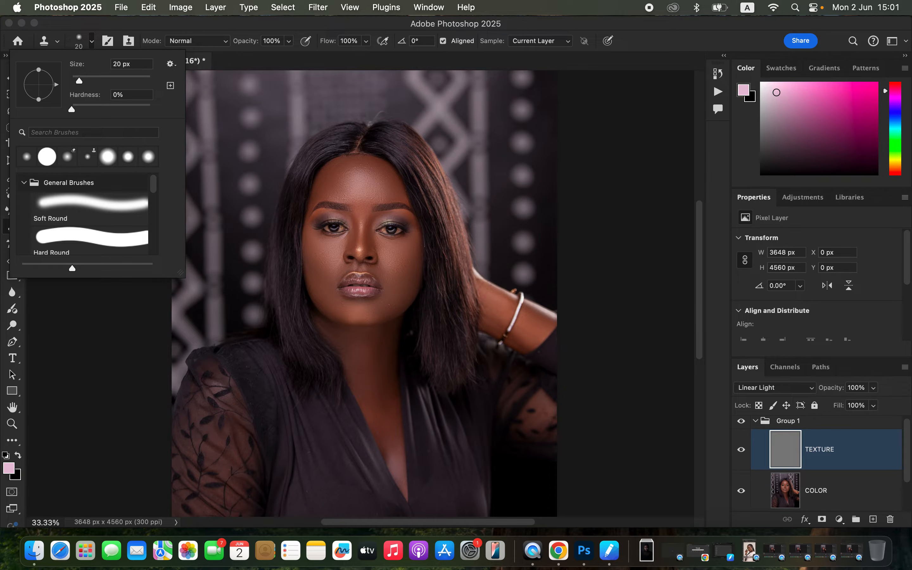
key("Escape")
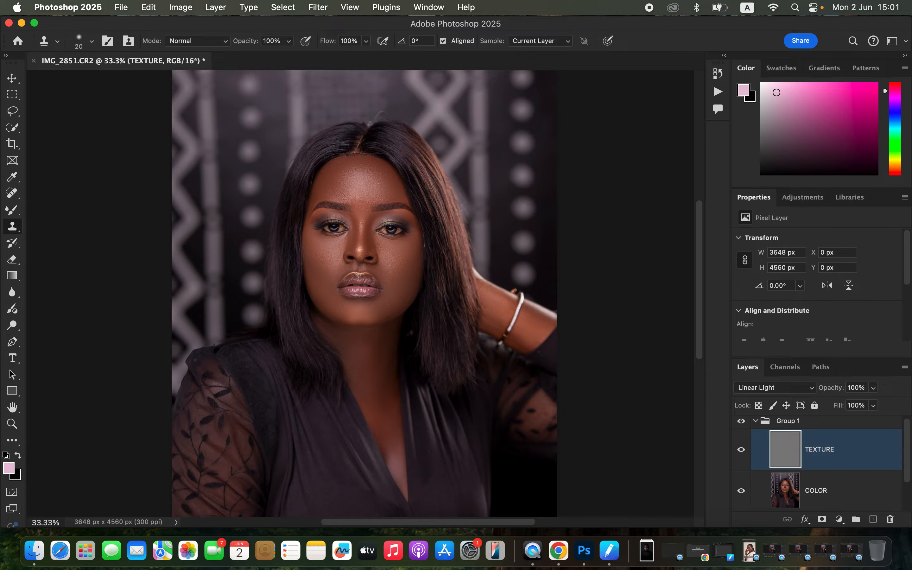
left_click(540, 41)
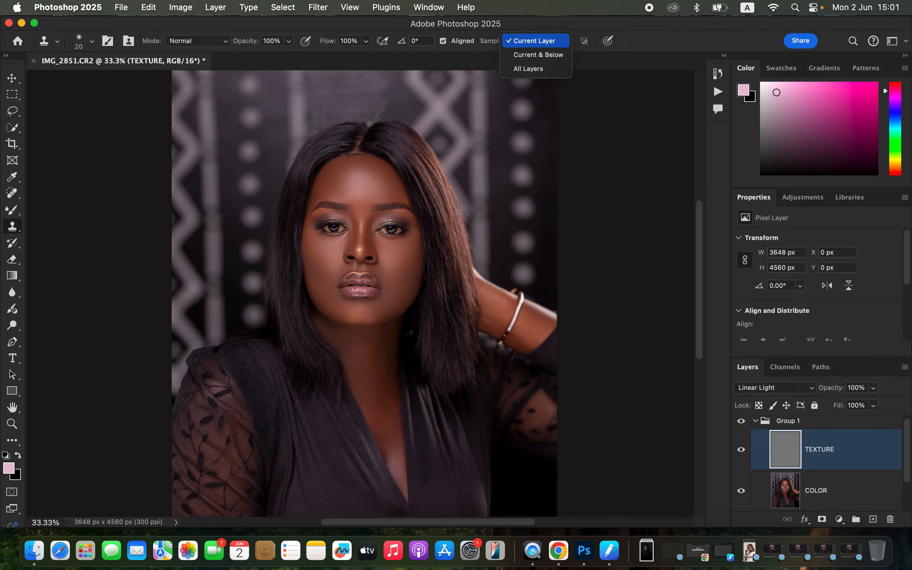
left_click(536, 41)
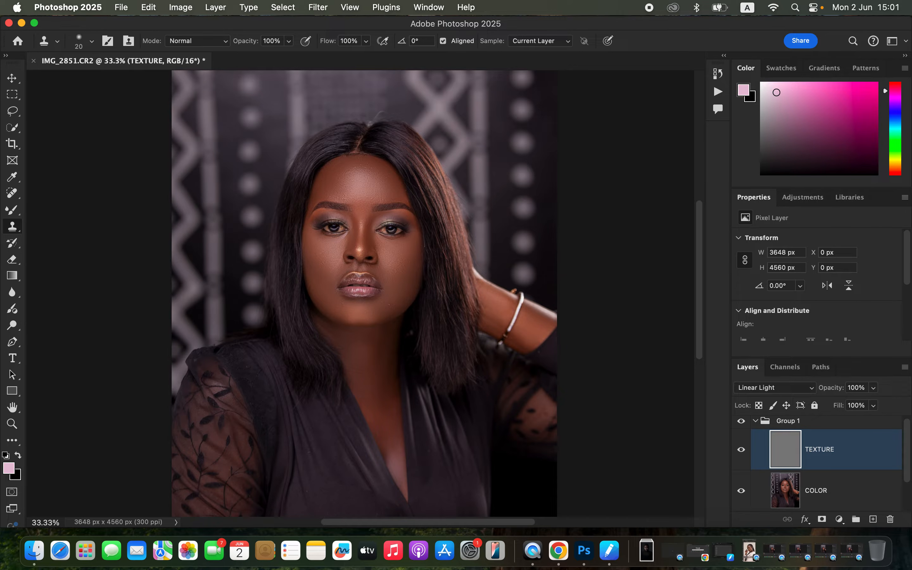
Clone out the small blemishes on both sides of the chin below the lips on the TEXTURE layer with a 40 px brush
key("super+equal")
key("super+equal")
key("super+equal")
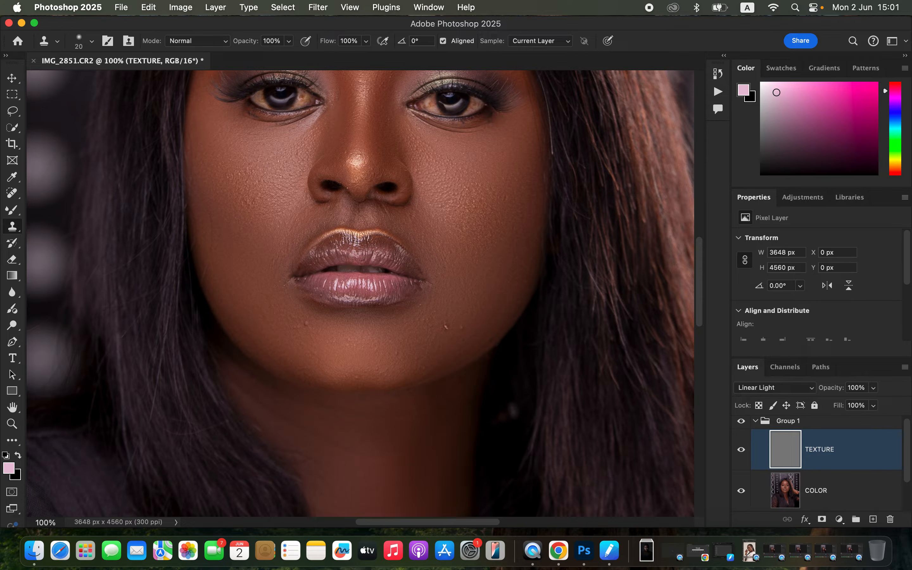
key("super+equal")
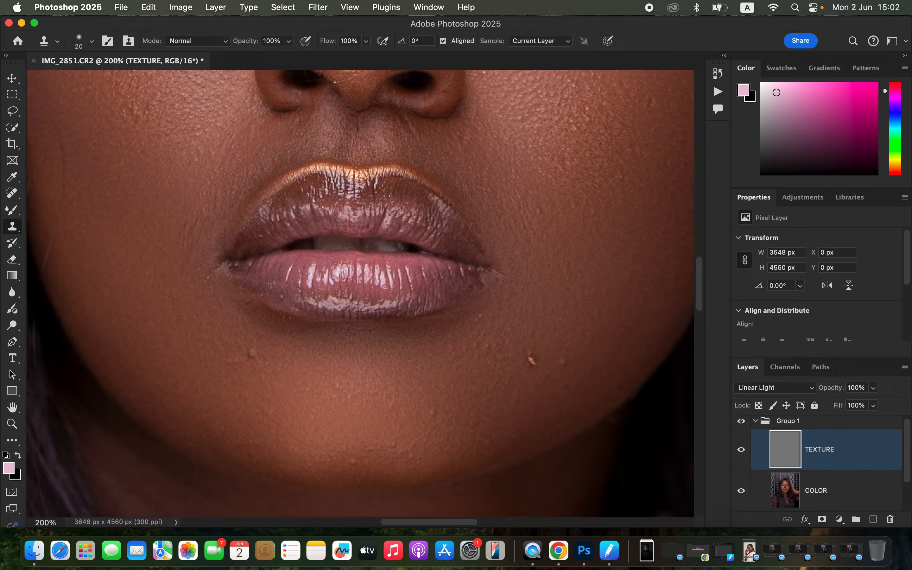
key("bracketright")
key("bracketright")
left_click(255, 352)
left_click(268, 363, "alt")
left_click_drag(254, 373, 250, 380)
left_click(531, 360)
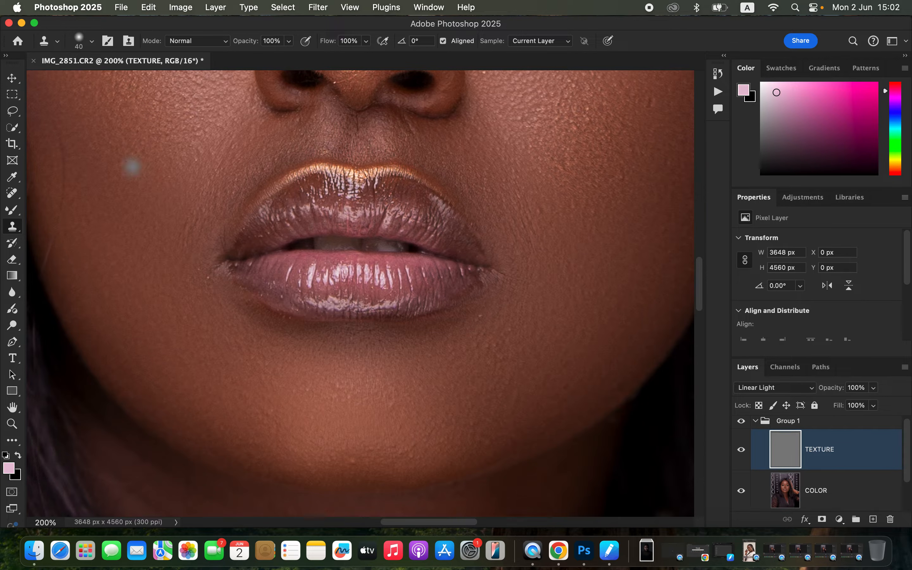
Clone clean skin texture over the bumps beneath the nose tip and on the cheek at the portrait's left
scroll(575, 249, "up", 10)
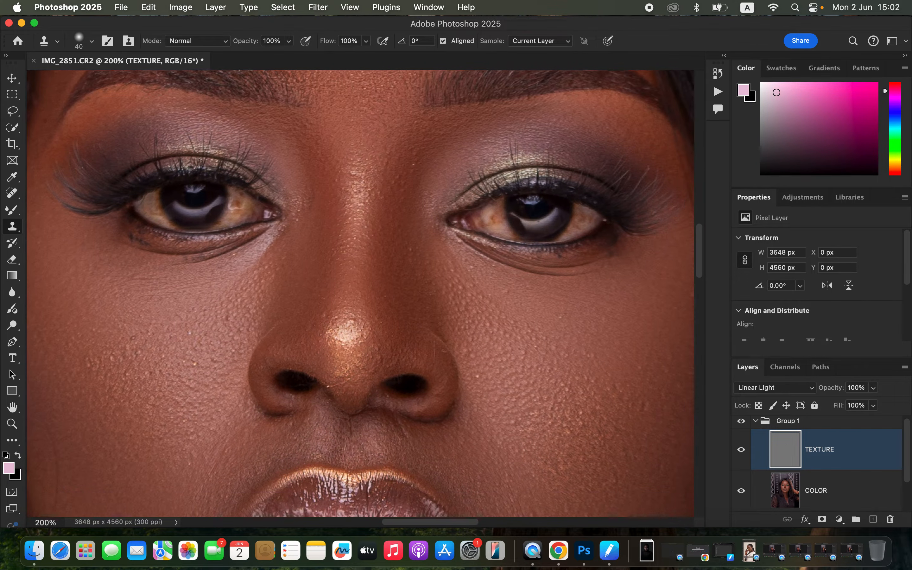
scroll(308, 135, "up", 2)
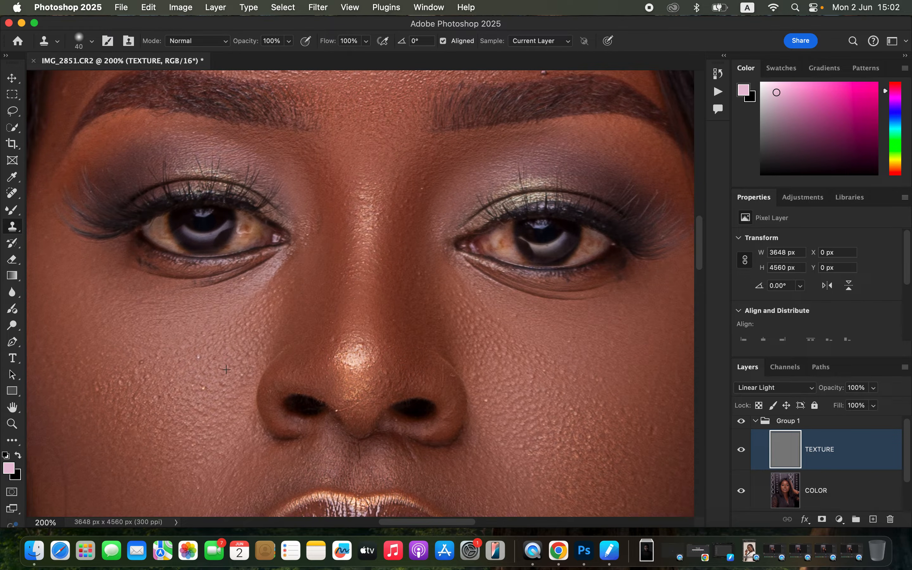
left_click(343, 396, "alt")
left_click(337, 410)
left_click(199, 356)
left_click(145, 378)
left_click(142, 362)
left_click(123, 383)
left_click(101, 387)
Clone out the dark spot above the right-hand eyebrow and the bumps across the lower forehead on the TEXTURE layer
scroll(517, 301, "up", 5)
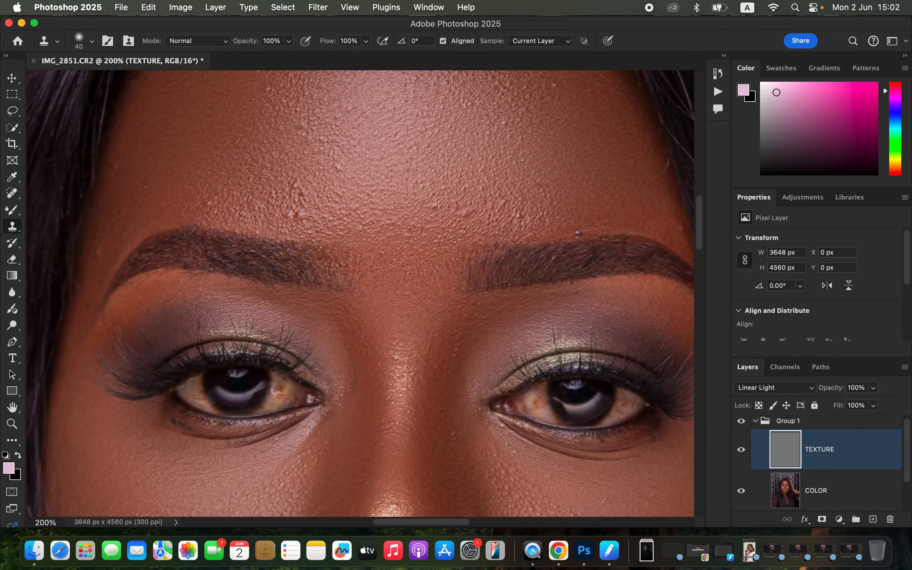
left_click(579, 232)
left_click(520, 216)
left_click(460, 213)
left_click(469, 211)
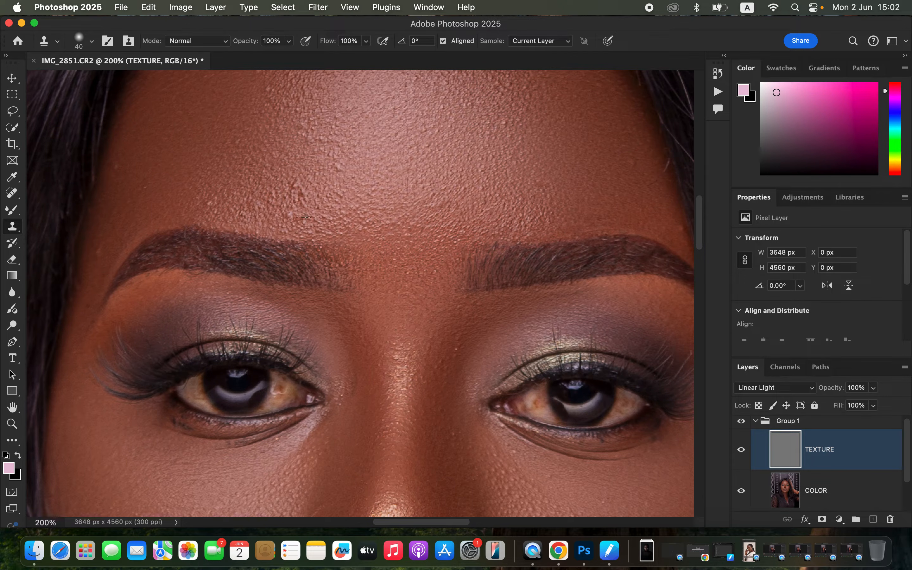
left_click(302, 194)
left_click(324, 139)
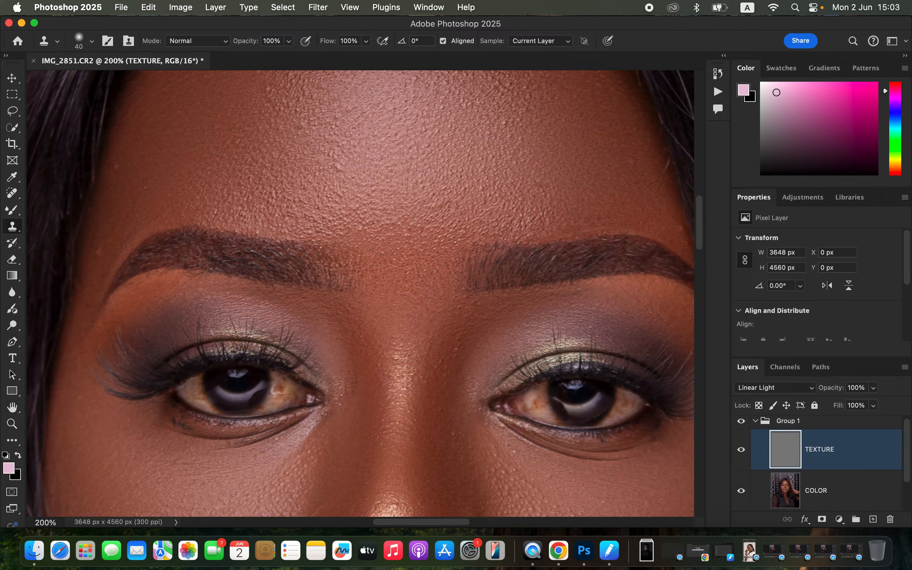
Clone out the pale bump on the upper forehead and clean up the skin along the centre of the hairline on the TEXTURE layer
scroll(514, 189, "up", 5)
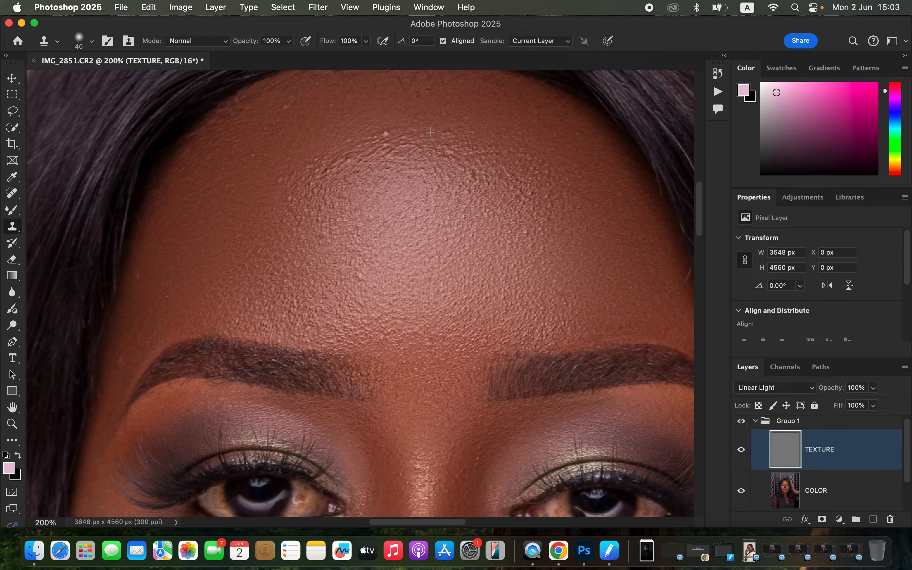
left_click(446, 152, "alt")
left_click(386, 135)
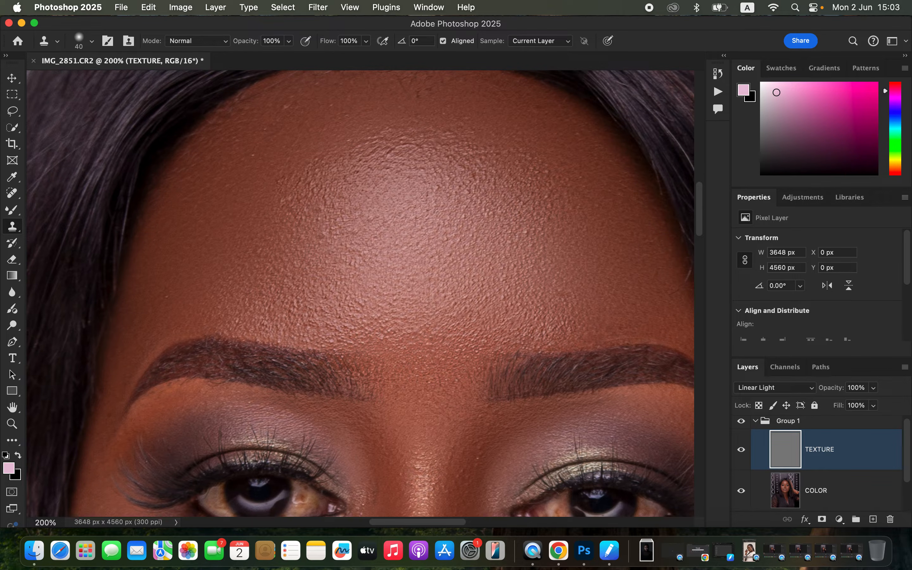
scroll(415, 204, "up", 5)
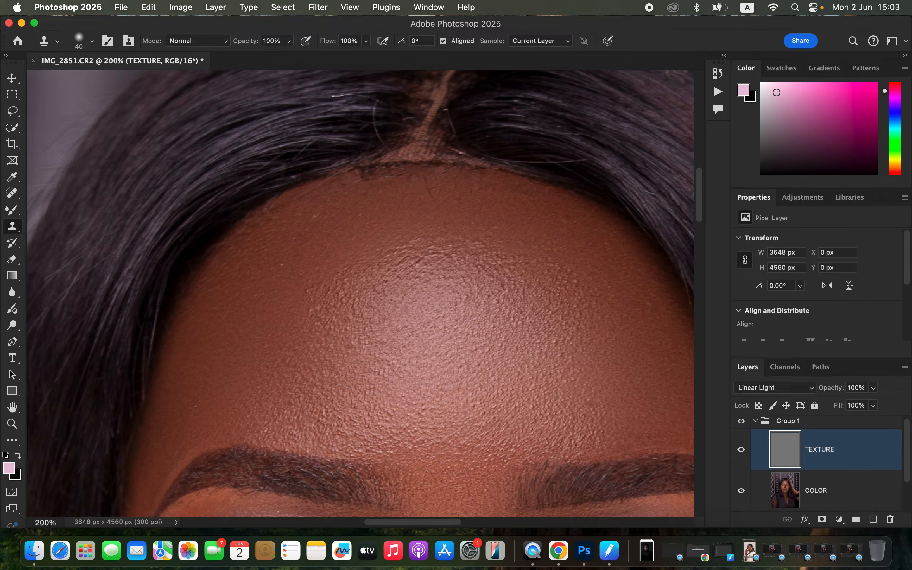
left_click_drag(465, 162, 409, 165)
left_click(421, 162)
Collapse Group 1 and toggle its visibility to compare the retouched portrait with the original
key("super+minus")
key("super+minus")
key("super+minus")
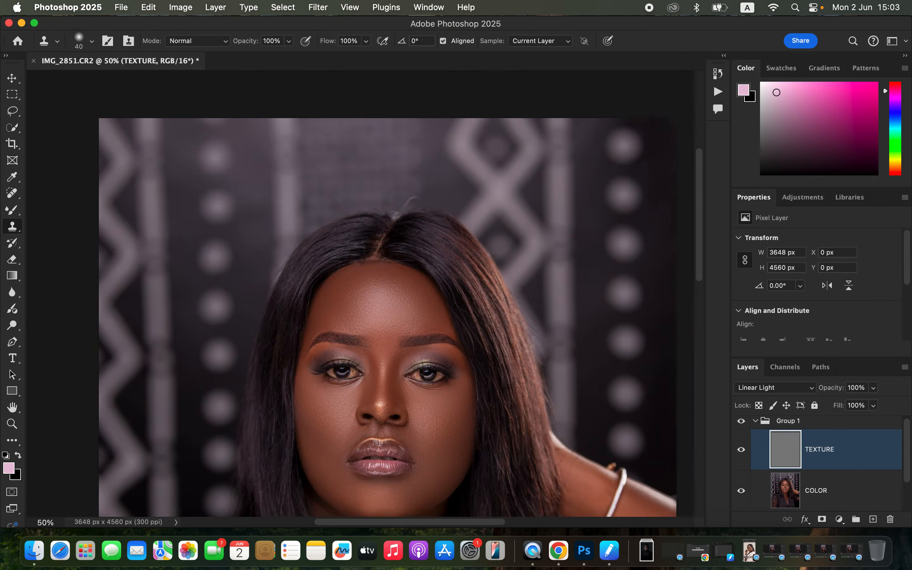
key("super+minus")
key("super+minus")
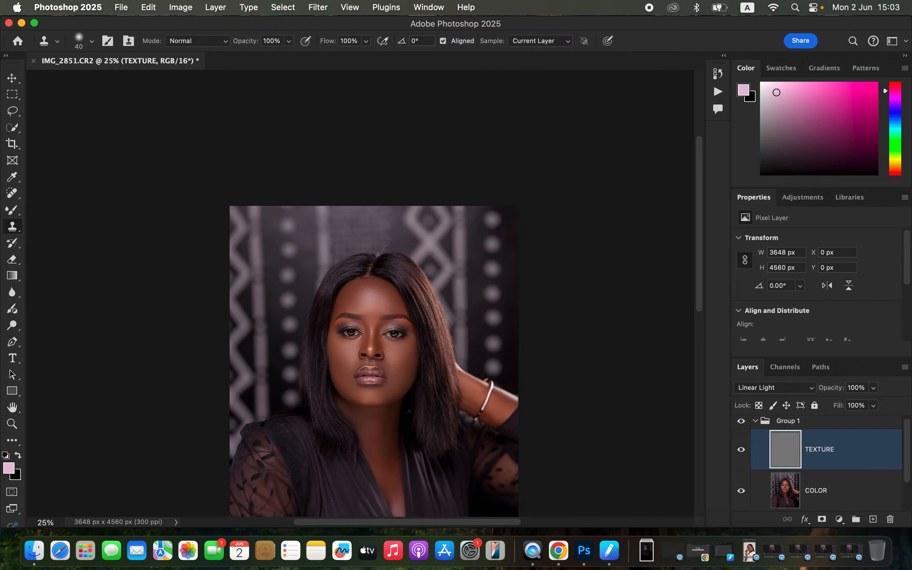
left_click(755, 421)
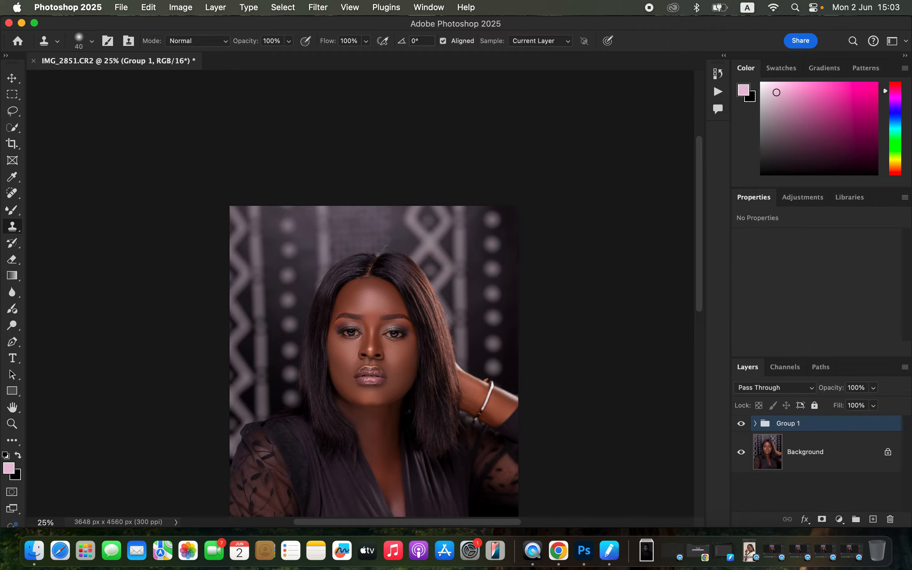
left_click(741, 424)
left_click(742, 423)
left_click(741, 423)
left_click(742, 423)
scroll(374, 339, "up", 2)
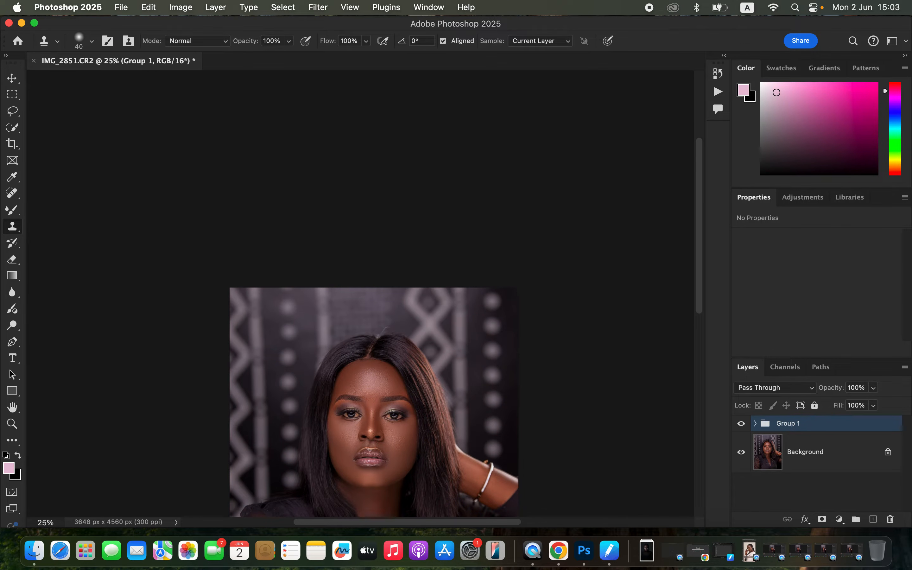
scroll(374, 339, "down", 5)
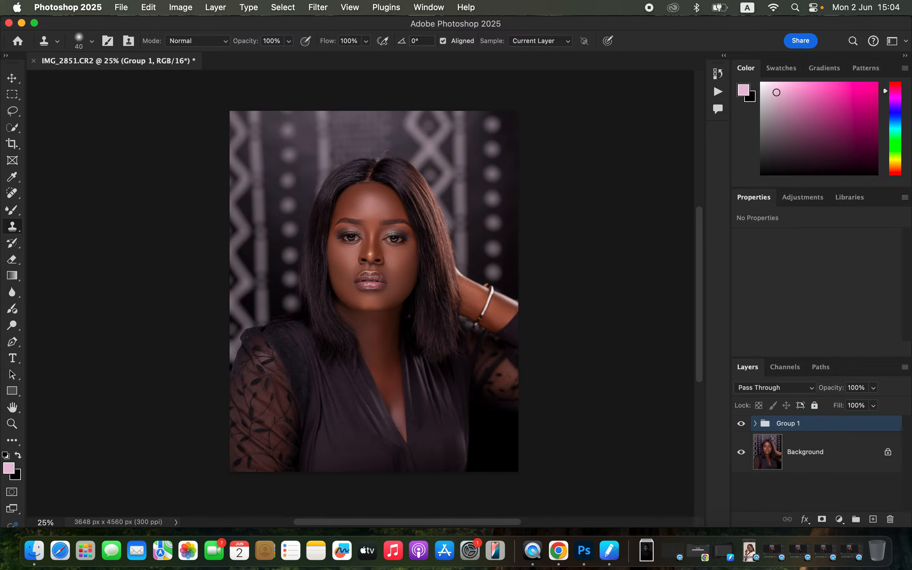
Stamp all visible layers into a new layer above Group 1 and activate the Patch tool
key("super+alt+shift+e")
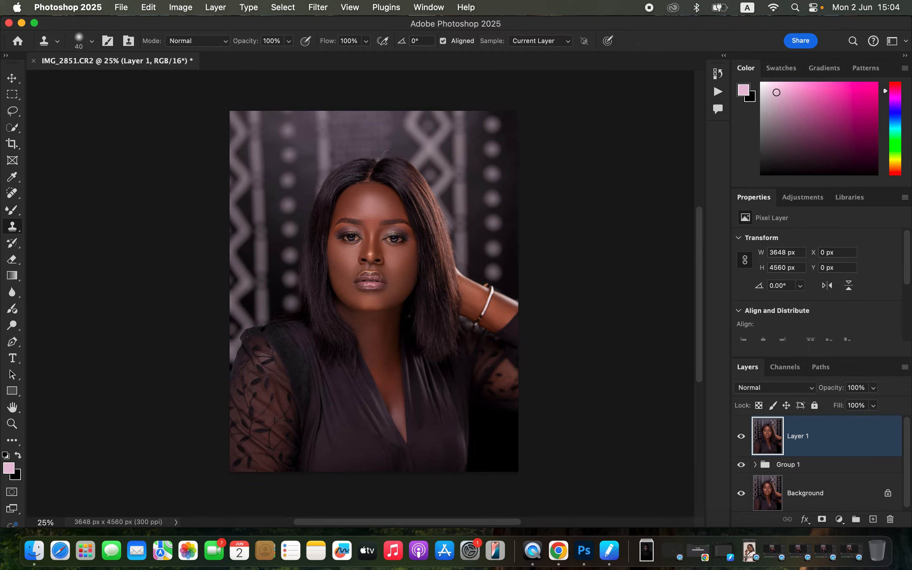
left_click(12, 194)
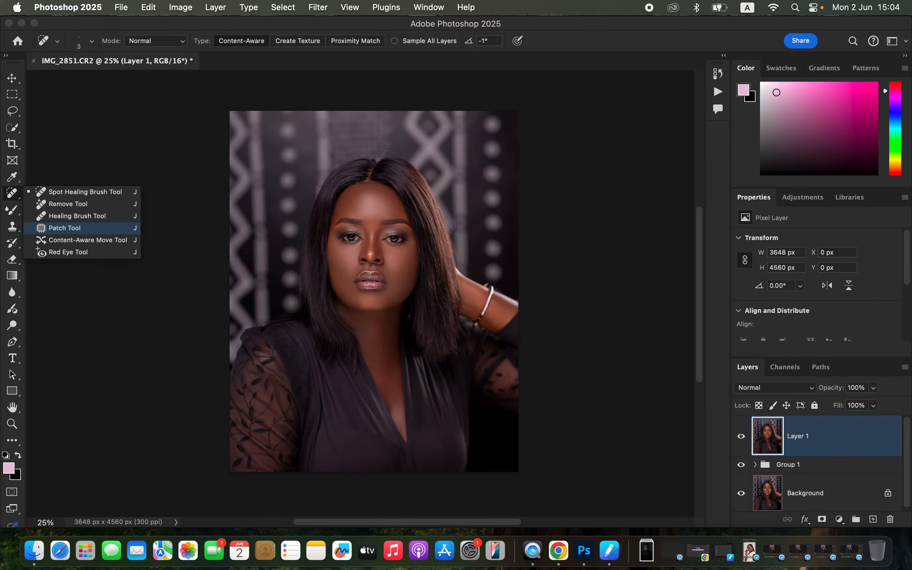
left_click(65, 228)
Patch the uneven spots along the hairline at the top of the forehead on Layer 1, deselecting after each patch
key("super+1")
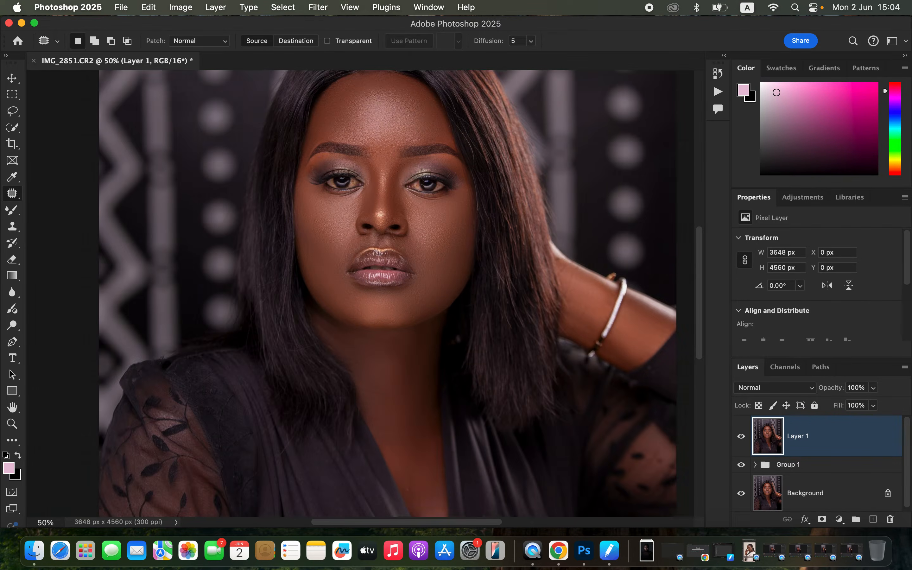
scroll(361, 293, "up", 10)
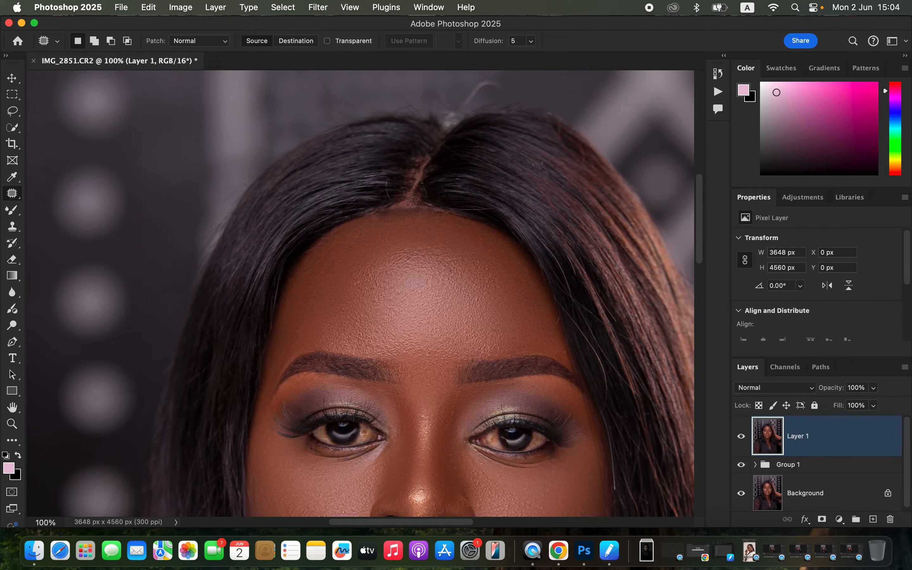
mouse_move(384, 214)
left_mouse_down()
mouse_move(423, 214)
mouse_move(394, 206)
mouse_move(405, 221)
left_mouse_up()
key("super+d")
mouse_move(388, 207)
left_mouse_down()
mouse_move(371, 212)
mouse_move(395, 212)
mouse_move(385, 217)
left_mouse_up()
key("super+d")
mouse_move(437, 210)
left_mouse_down()
mouse_move(446, 218)
mouse_move(418, 212)
mouse_move(432, 220)
left_mouse_up()
key("super+d")
mouse_move(390, 213)
left_mouse_down()
mouse_move(380, 215)
mouse_move(388, 224)
left_mouse_up()
key("super+d")
key("super+minus")
key("super+minus")
key("super+minus")
key("super+minus")
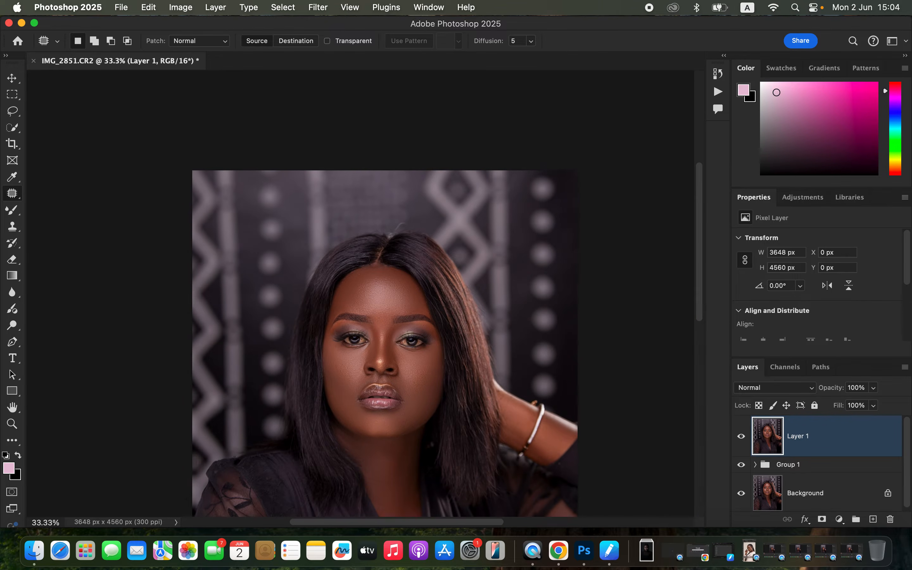
scroll(379, 313, "down", 5)
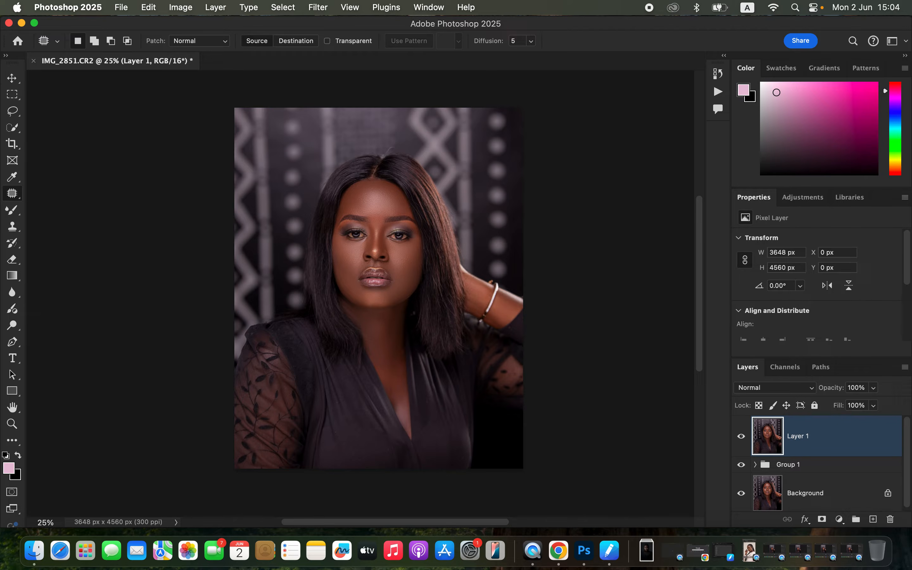
Add a new empty layer above Layer 1 and set its blend mode to Color
left_click(874, 519)
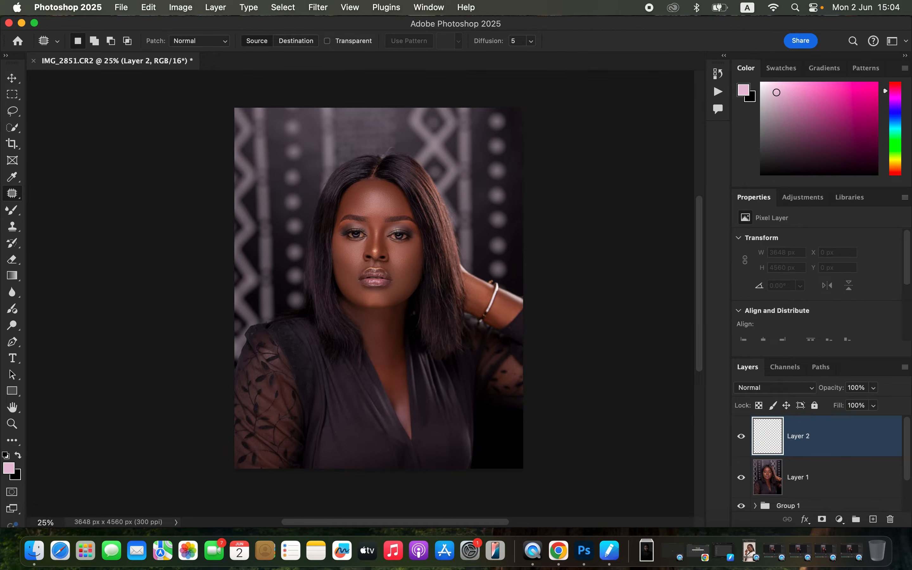
left_click(775, 388)
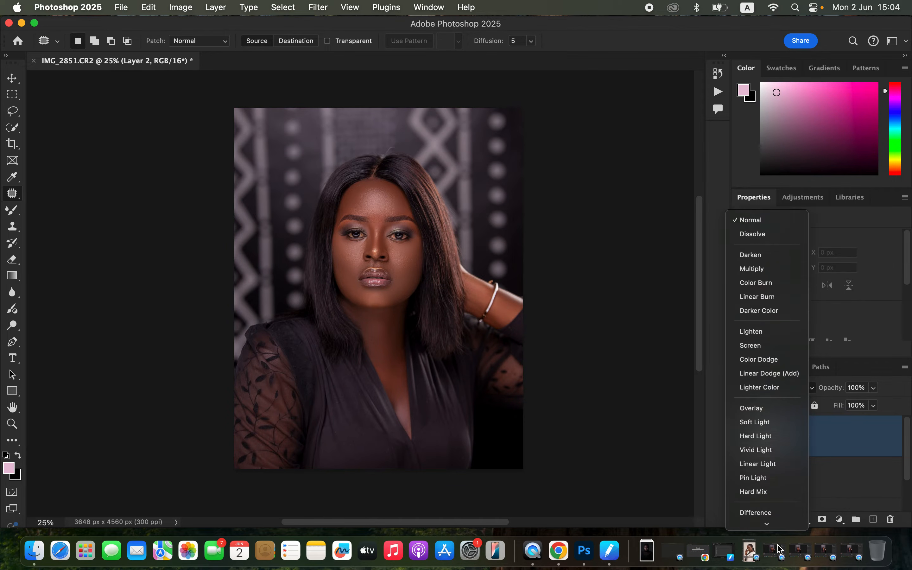
left_click(765, 505)
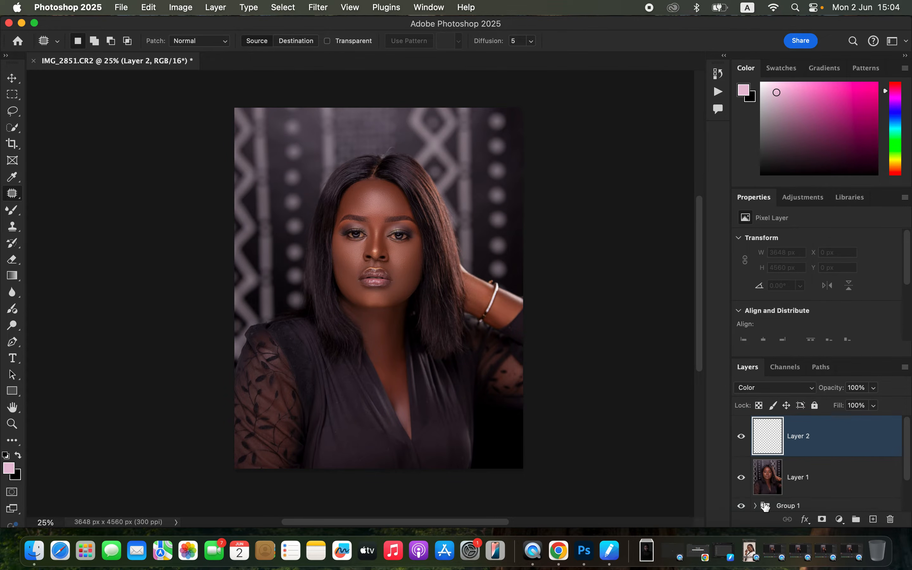
Make Layer 1 active and select the woman automatically with Select Subject
left_click(824, 485)
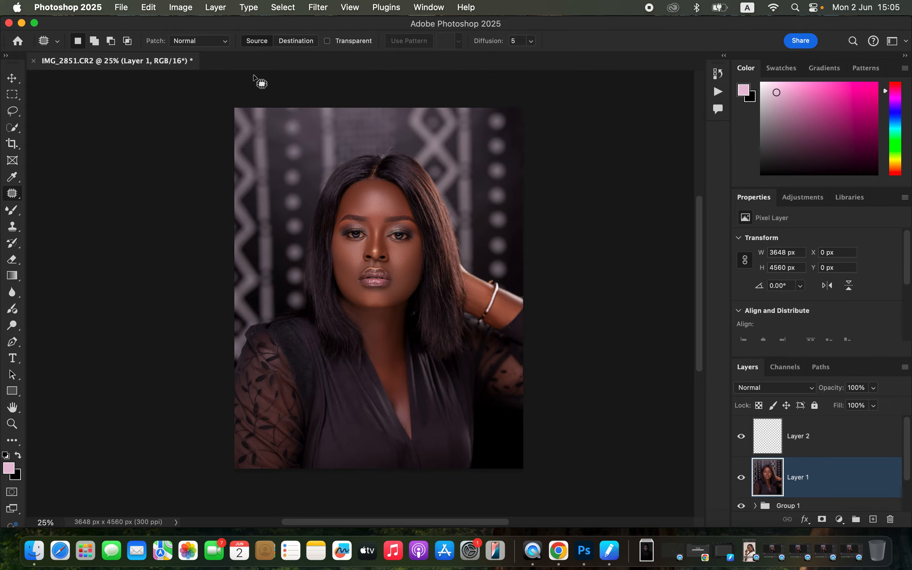
left_click(285, 8)
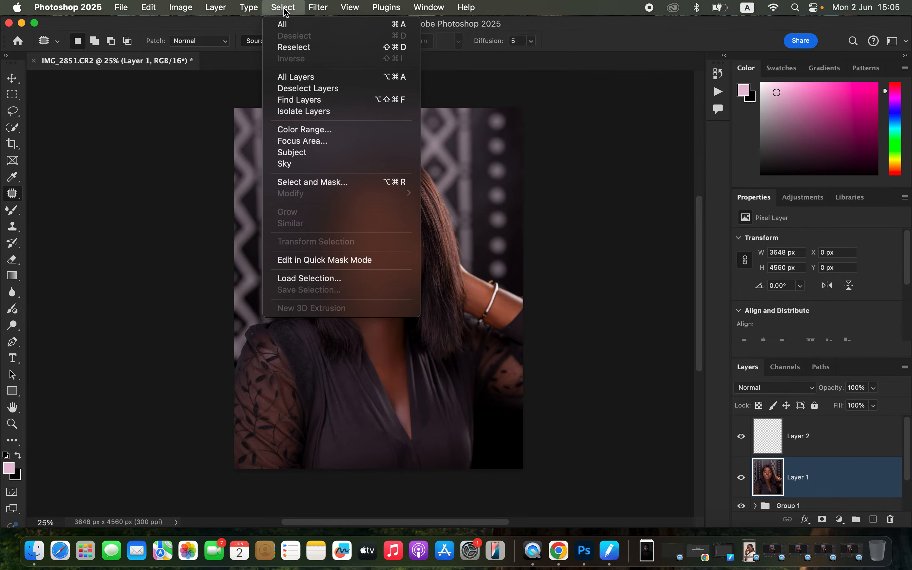
left_click(316, 155)
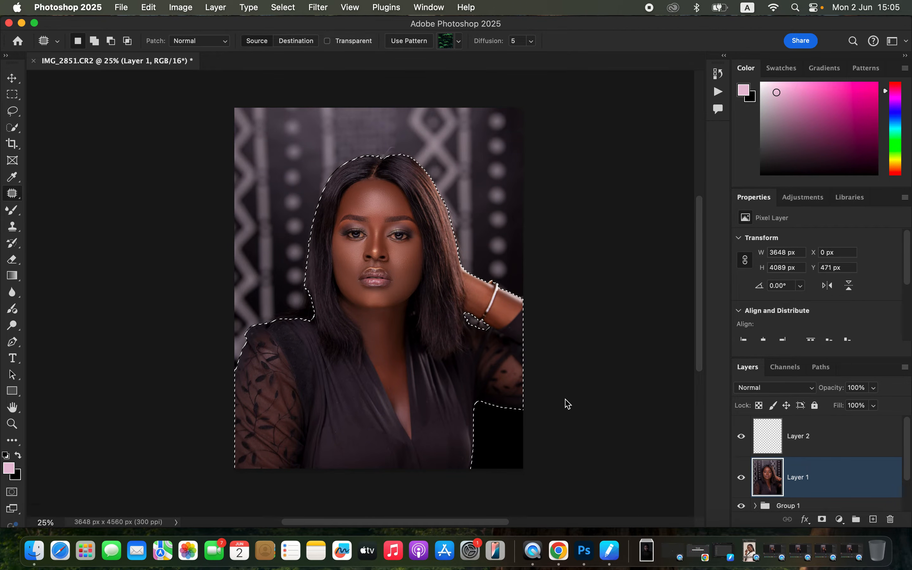
Make Layer 2 active and set the Brush tool to the Soft Round preset with 0% hardness
left_click(822, 444)
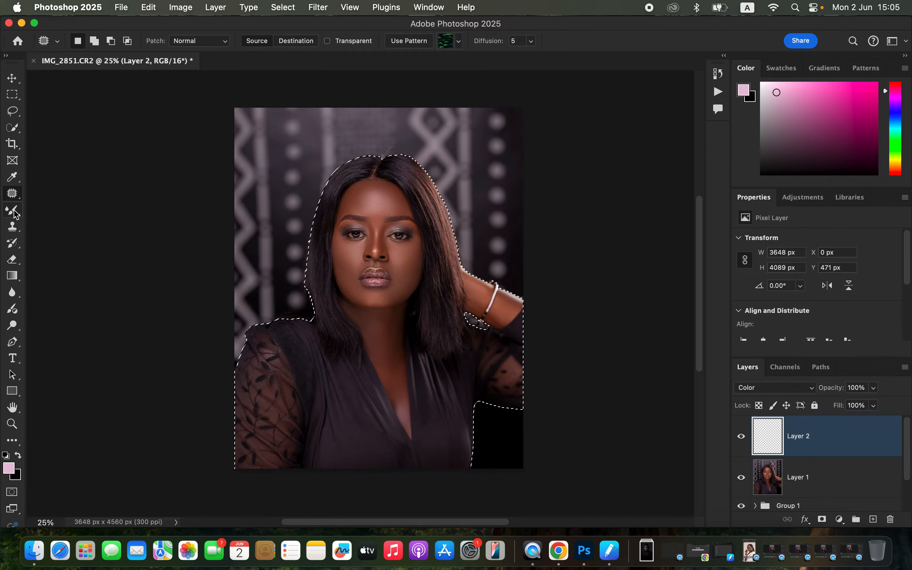
left_click_drag(14, 214, 60, 208)
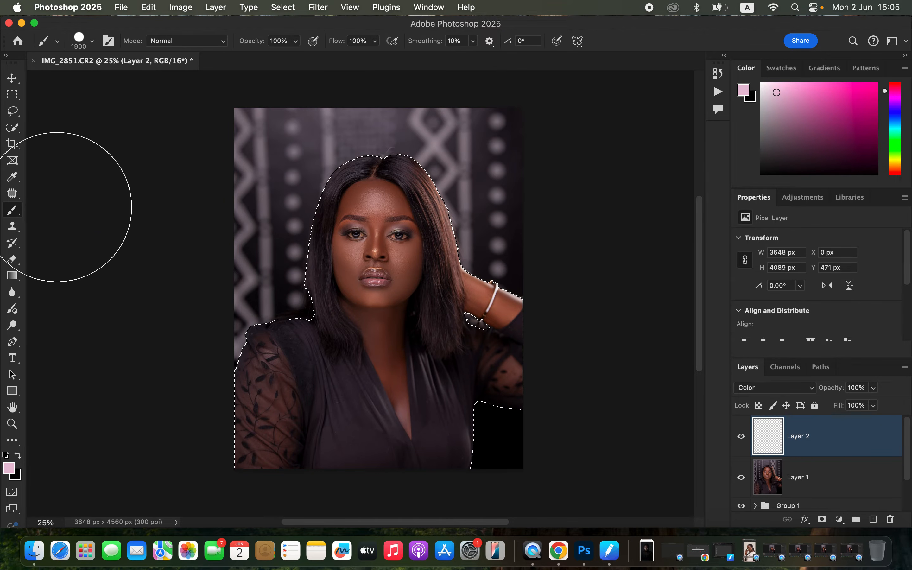
left_click(91, 40)
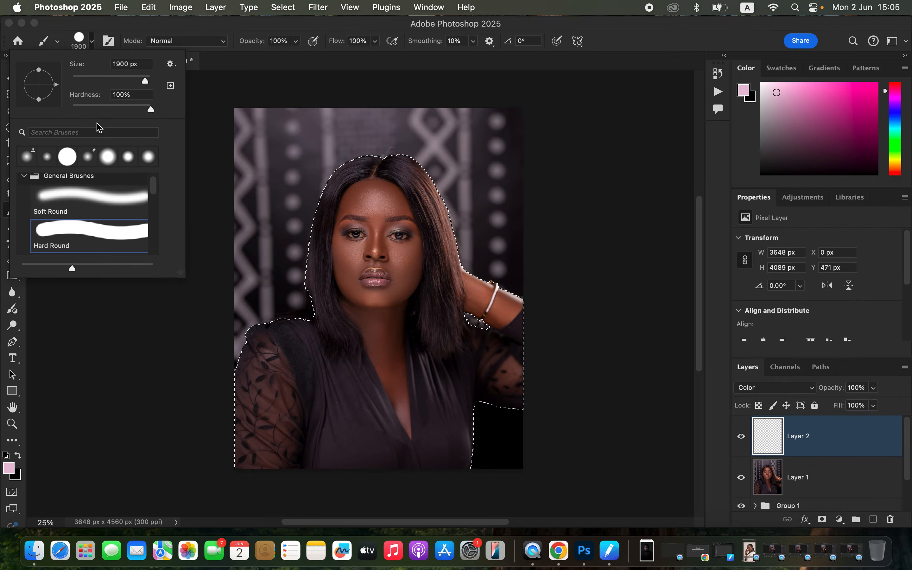
left_click(105, 203)
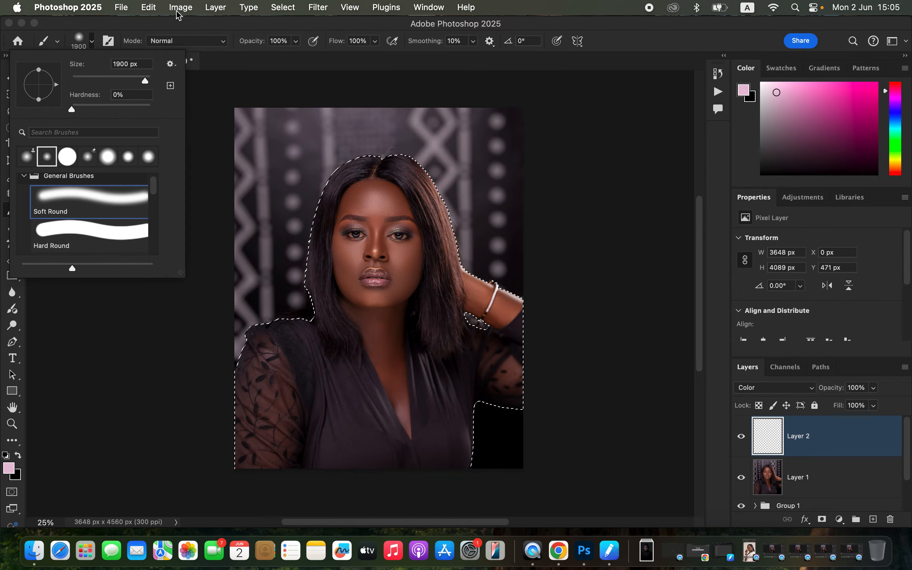
left_click(174, 26)
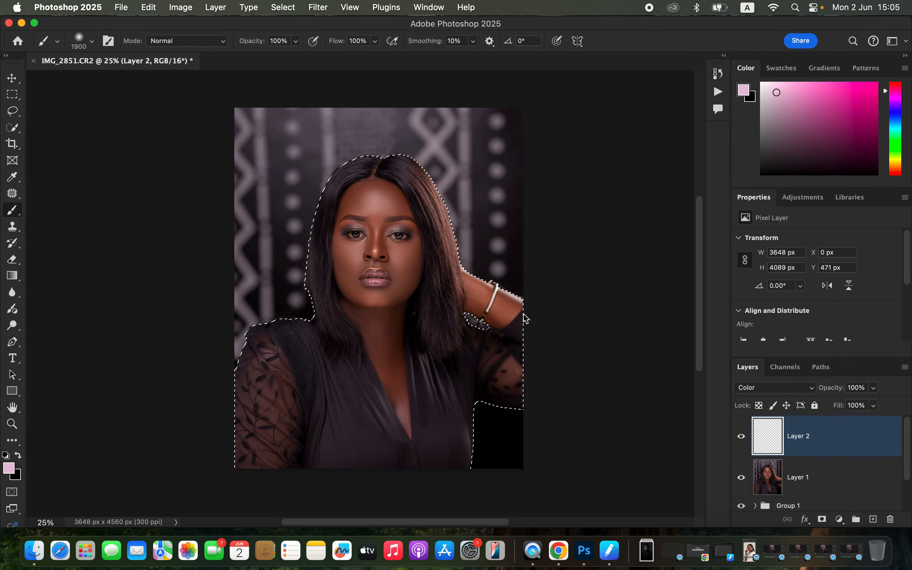
Reduce the brush size to 50 px for painting on the face
key("super+plus")
key("super+plus")
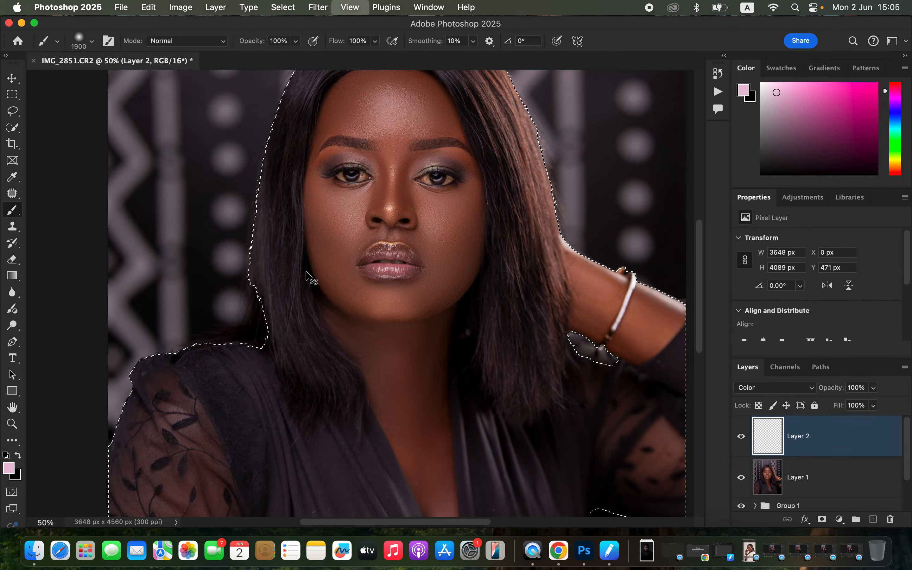
key("bracketleft")
key("bracketleft")
key("bracketleft")
key("bracketleft")
key("bracketleft")
key("bracketleft")
key("bracketleft")
key("bracketleft")
key("bracketleft")
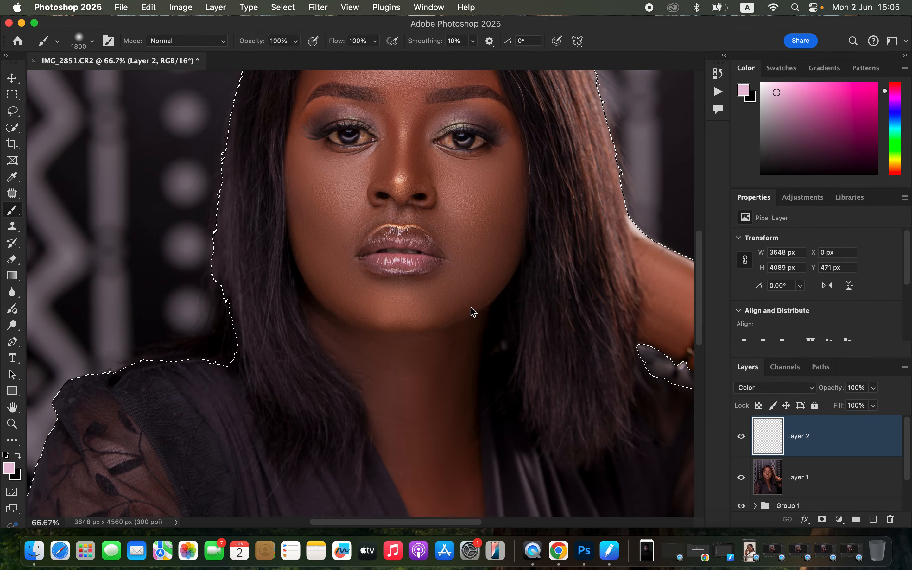
key("bracketleft")
key("bracketleft")
key("bracketleft")
key("bracketleft")
key("bracketleft")
key("bracketleft")
key("bracketleft")
key("bracketleft")
key("bracketleft")
key("bracketleft")
key("bracketleft")
key("bracketleft")
key("bracketleft")
key("bracketleft")
key("bracketleft")
key("bracketleft")
key("bracketleft")
key("bracketleft")
key("bracketleft")
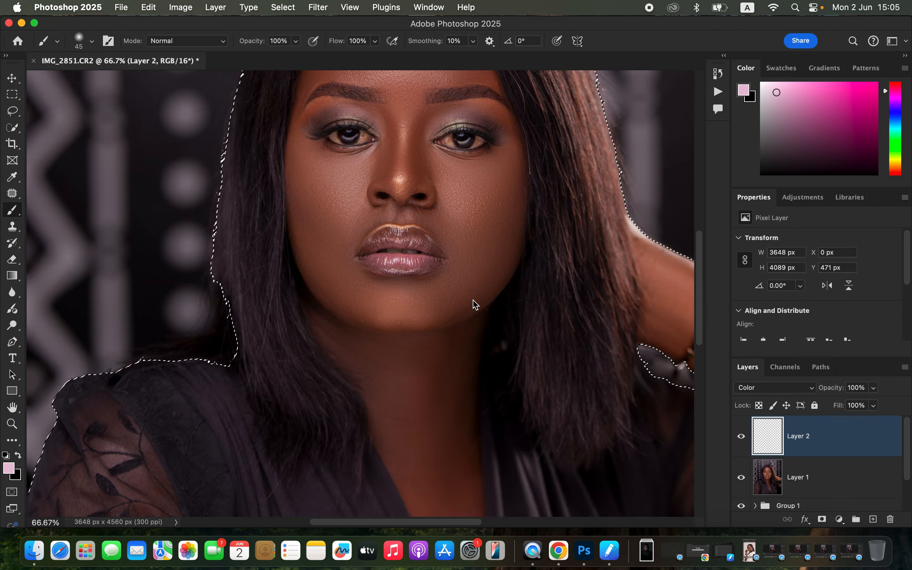
scroll(474, 231, "up", 5)
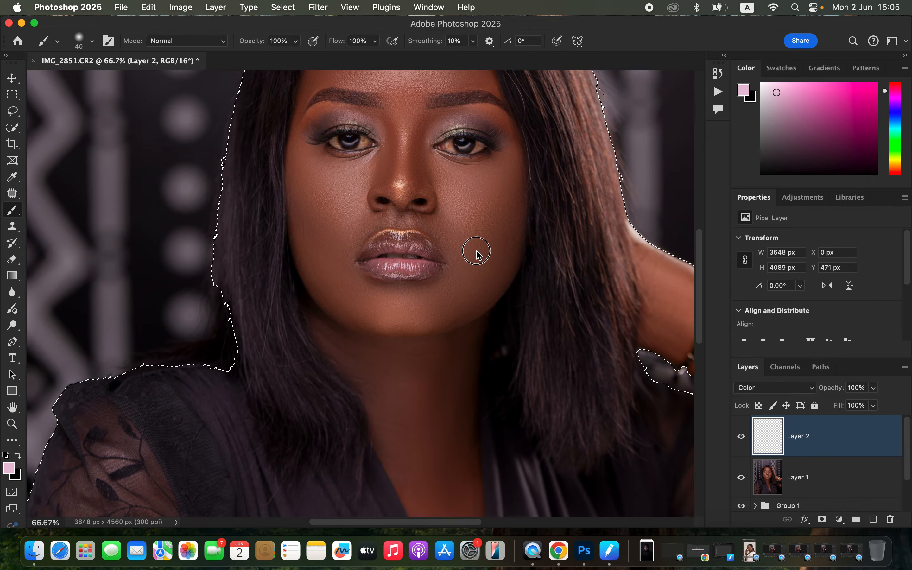
key("bracketright")
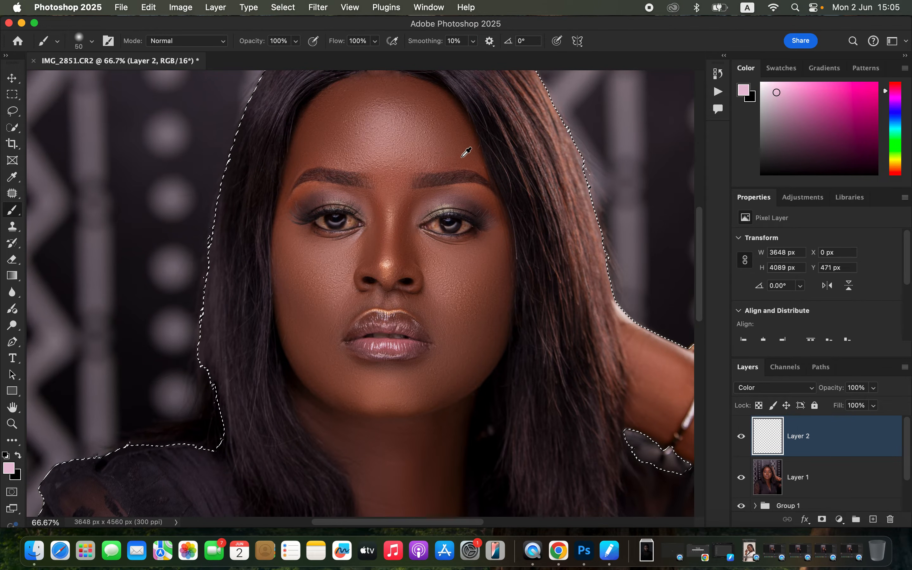
Try painting a skin tone sampled beside the hairline onto the forehead on Layer 2, and undo the stroke
left_click(448, 111, "alt")
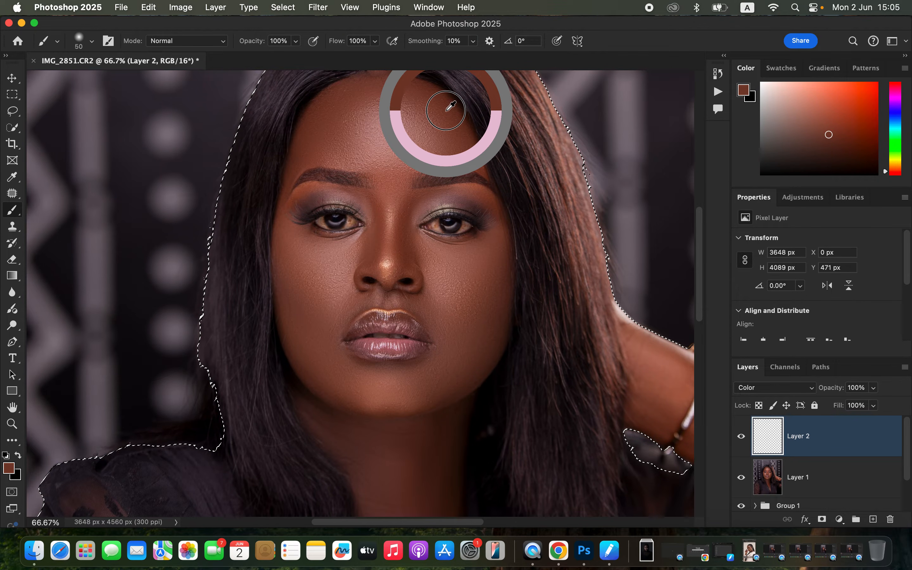
left_click(447, 120, "alt")
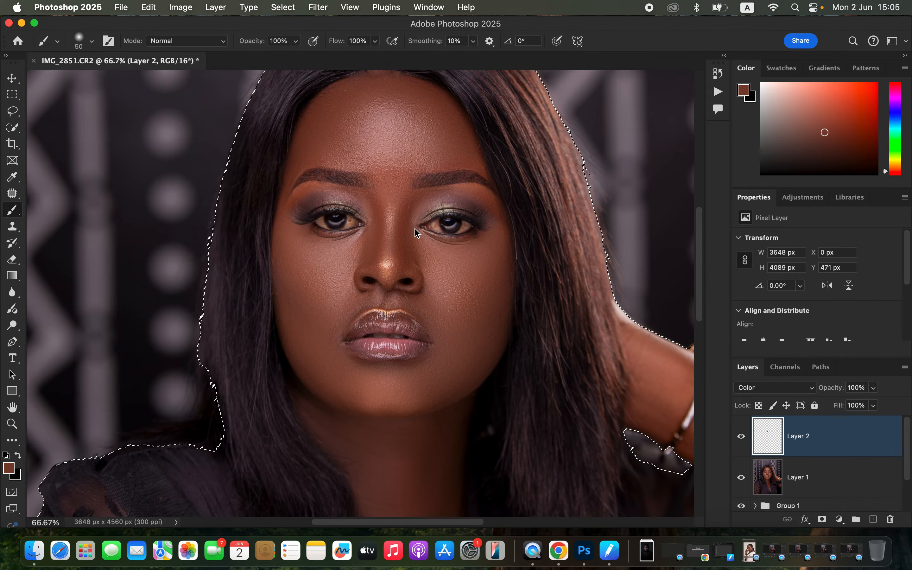
key("super+z")
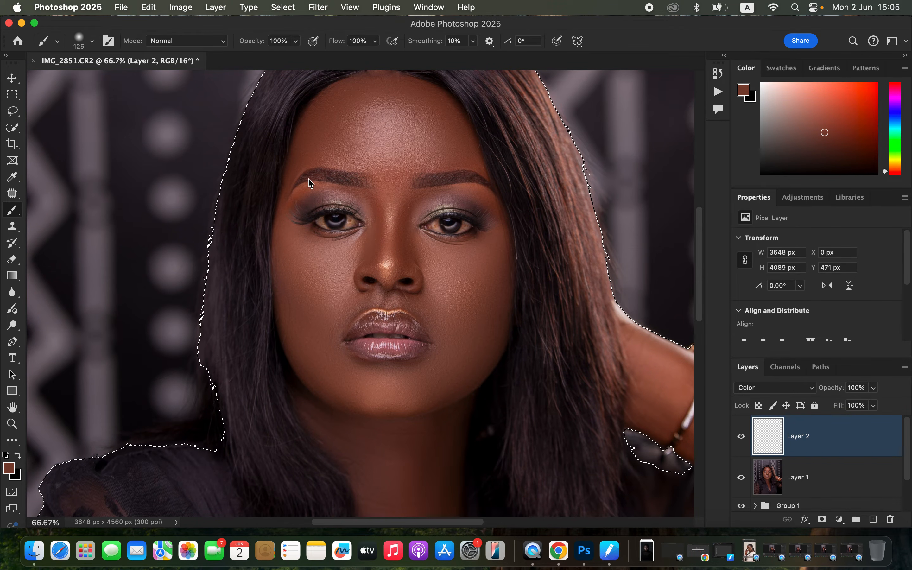
Sample skin tones from the temple, nose and raised arm, and paint the arm's highlight tone onto the nose bridge on Layer 2
left_click(286, 211, "alt")
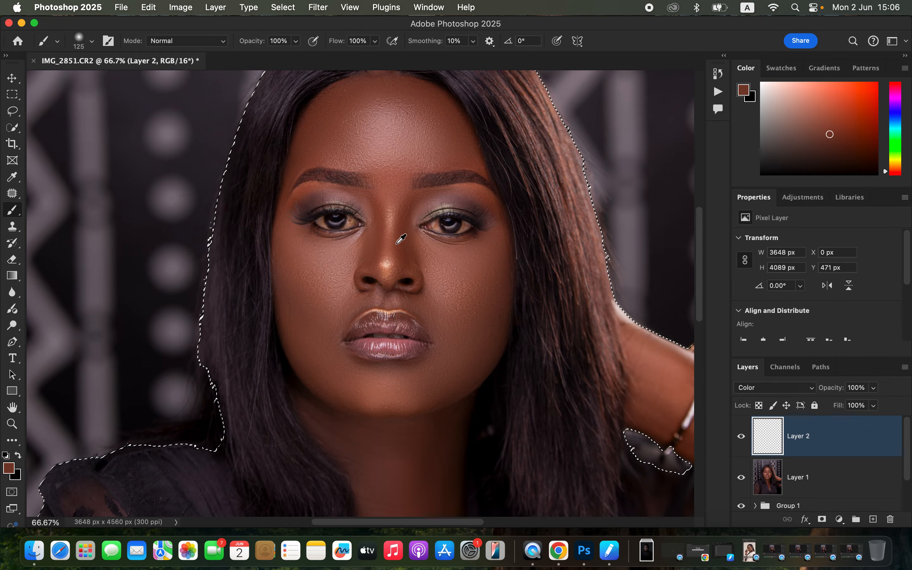
left_click(384, 249, "alt")
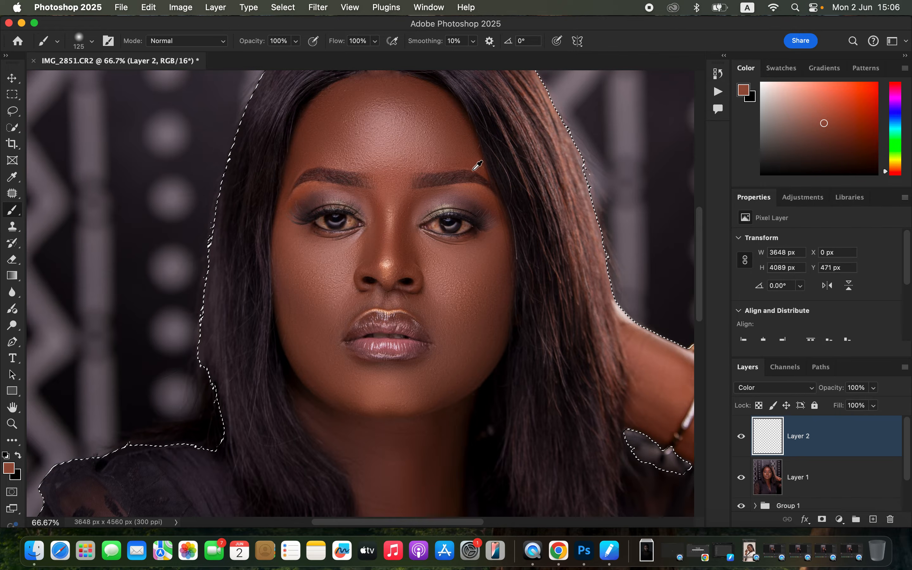
left_click(680, 351, "alt")
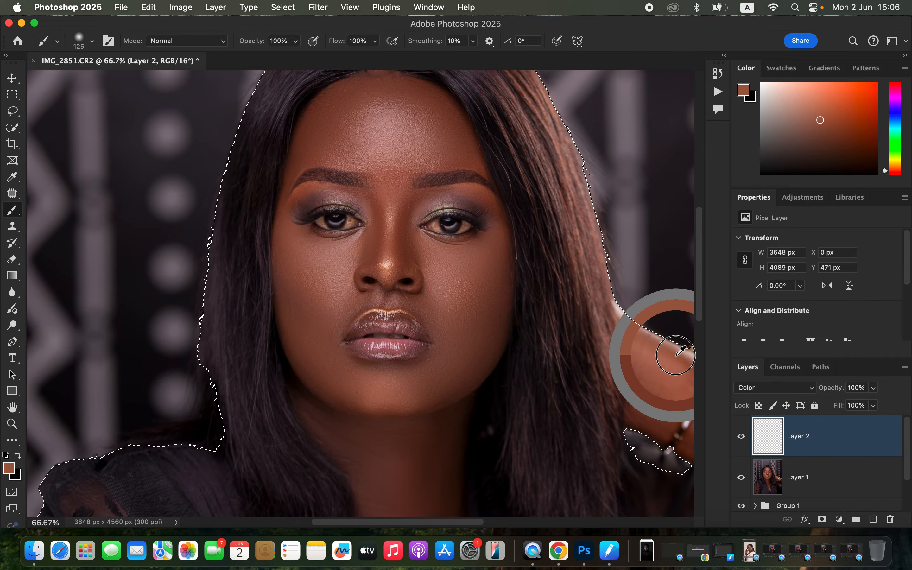
left_click(674, 356, "alt")
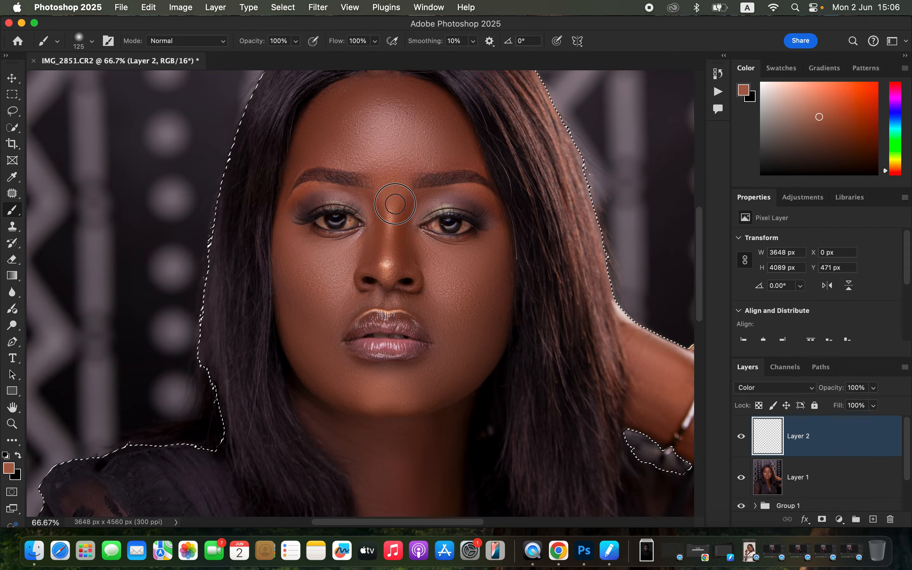
left_click(392, 240)
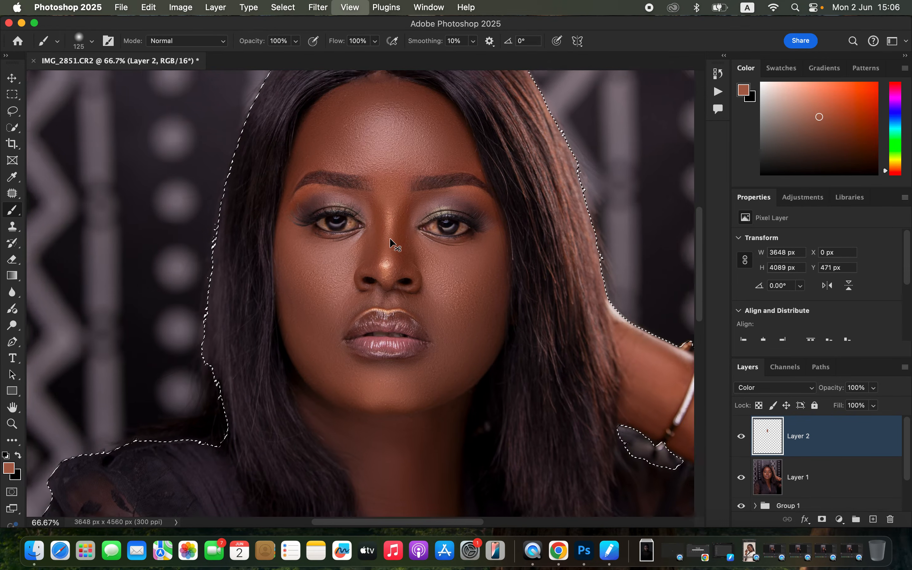
Enlarge the brush to 300 px and paint the sampled skin tone over the forehead, cheeks, chin and neck
key("super+minus")
left_click_drag(386, 195, 419, 195)
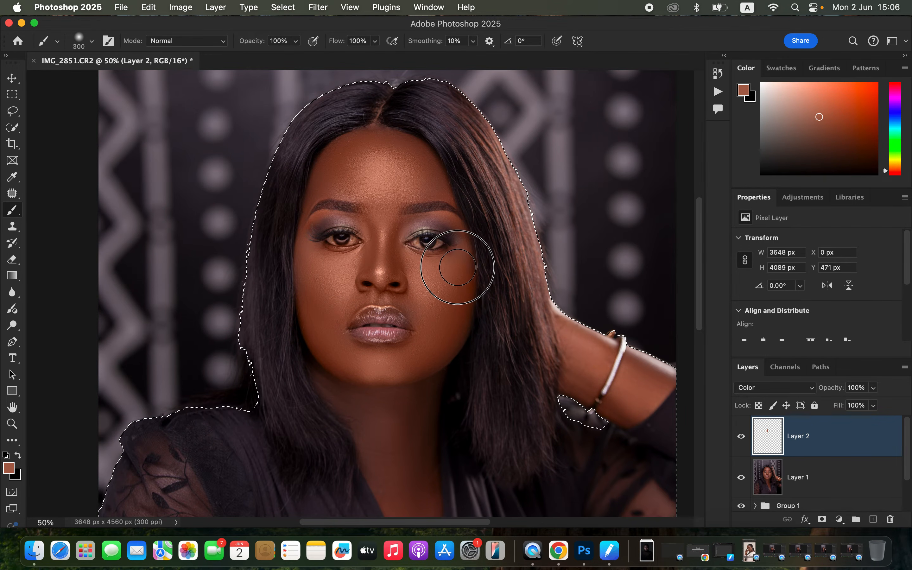
mouse_move(433, 357)
left_mouse_down()
mouse_move(411, 421)
mouse_move(376, 416)
mouse_move(348, 387)
mouse_move(383, 418)
mouse_move(395, 478)
mouse_move(406, 409)
mouse_move(428, 369)
left_mouse_up()
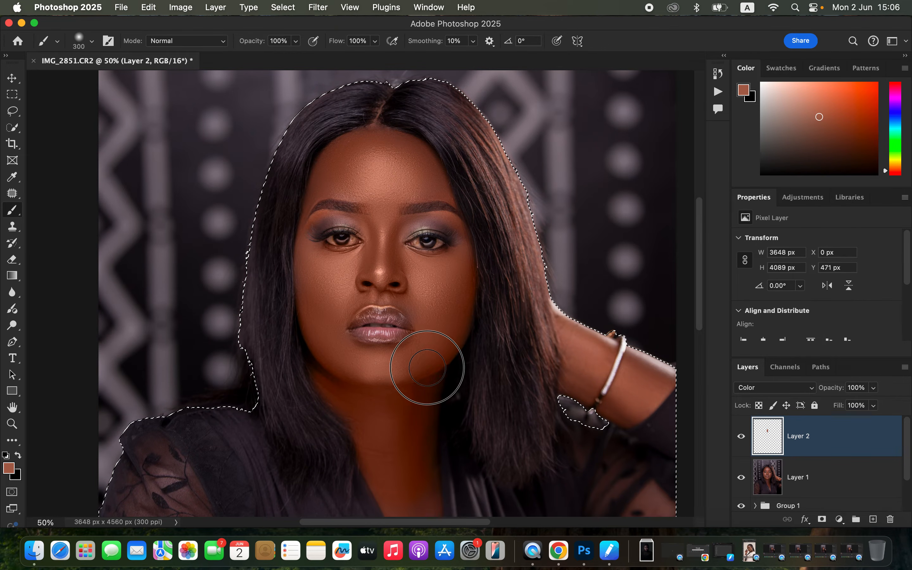
mouse_move(417, 303)
left_mouse_down()
mouse_move(361, 279)
mouse_move(349, 285)
mouse_move(355, 281)
left_mouse_up()
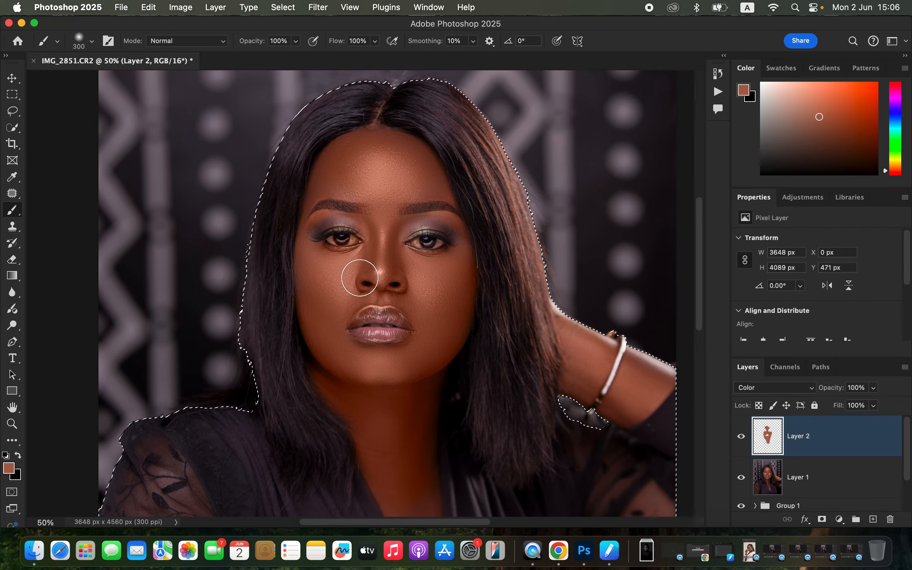
Reduce the brush to 150 px and paint the skin tone around the nose, eyes, forehead and jawline
key("bracketleft")
key("bracketleft")
key("bracketleft")
key("bracketleft")
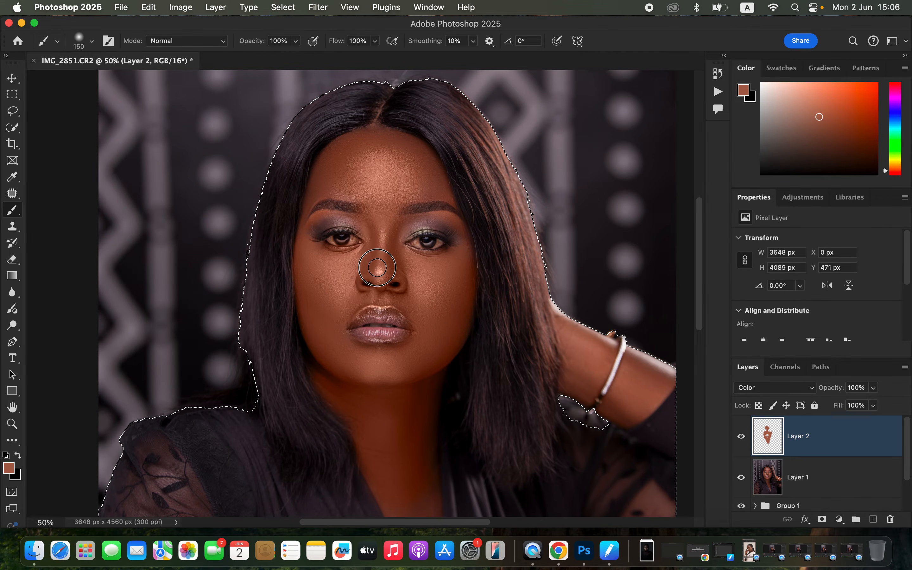
mouse_move(398, 187)
left_mouse_down()
mouse_move(435, 191)
mouse_move(437, 182)
mouse_move(375, 135)
mouse_move(339, 154)
mouse_move(323, 188)
mouse_move(363, 187)
mouse_move(340, 190)
mouse_move(381, 201)
mouse_move(384, 242)
mouse_move(406, 266)
mouse_move(460, 253)
left_mouse_up()
mouse_move(446, 360)
left_mouse_down()
mouse_move(420, 437)
mouse_move(325, 371)
mouse_move(319, 315)
left_mouse_up()
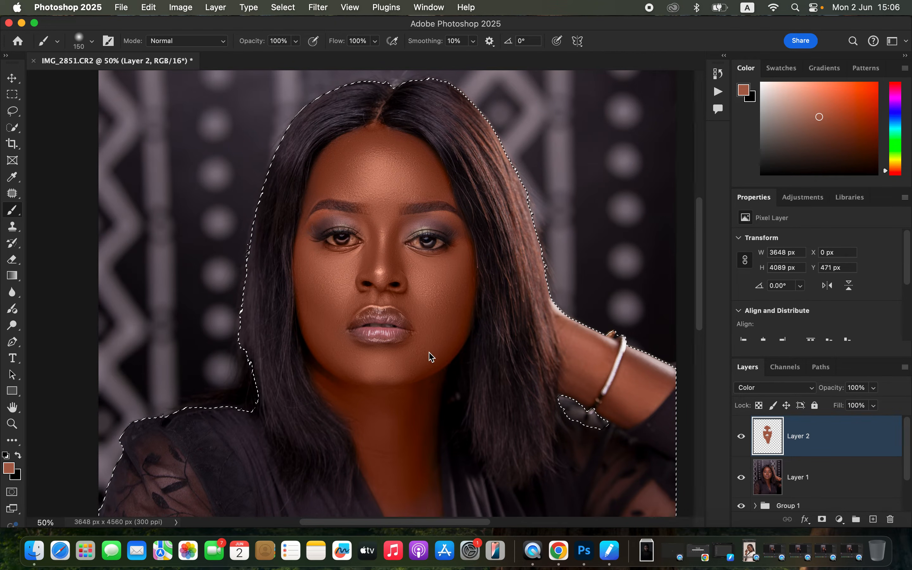
Paint the skin tone over the lower neck, the chest inside the neckline and the raised arm
scroll(468, 363, "down", 10)
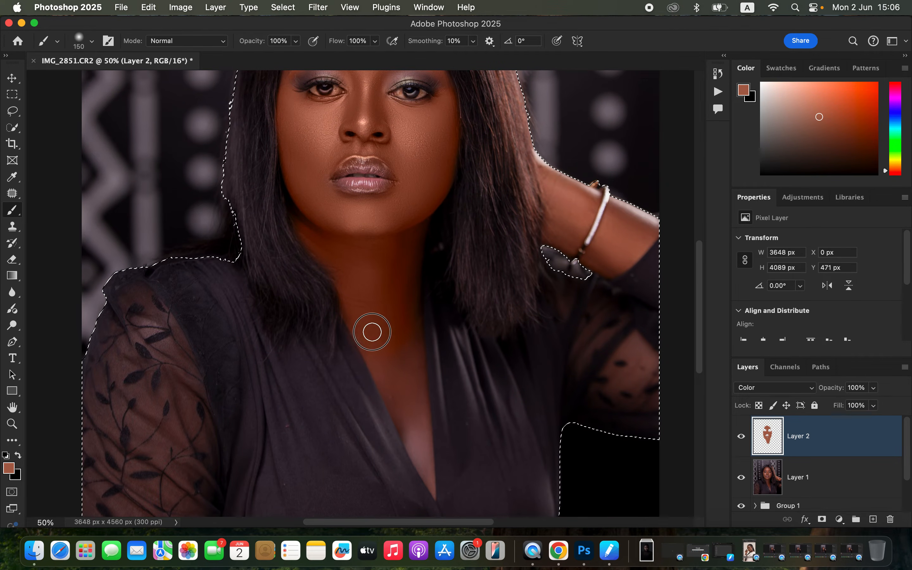
mouse_move(369, 343)
left_mouse_down()
mouse_move(393, 371)
mouse_move(403, 320)
mouse_move(429, 476)
mouse_move(392, 397)
mouse_move(431, 490)
mouse_move(388, 342)
mouse_move(403, 331)
mouse_move(406, 343)
mouse_move(417, 215)
mouse_move(387, 228)
mouse_move(342, 225)
mouse_move(318, 204)
mouse_move(314, 185)
mouse_move(346, 209)
mouse_move(322, 173)
mouse_move(332, 209)
left_mouse_up()
mouse_move(551, 175)
left_mouse_down()
mouse_move(565, 214)
mouse_move(549, 174)
mouse_move(580, 192)
mouse_move(577, 222)
mouse_move(553, 230)
mouse_move(616, 228)
mouse_move(609, 252)
mouse_move(621, 238)
mouse_move(641, 246)
mouse_move(626, 207)
mouse_move(643, 209)
mouse_move(640, 236)
mouse_move(554, 180)
left_mouse_up()
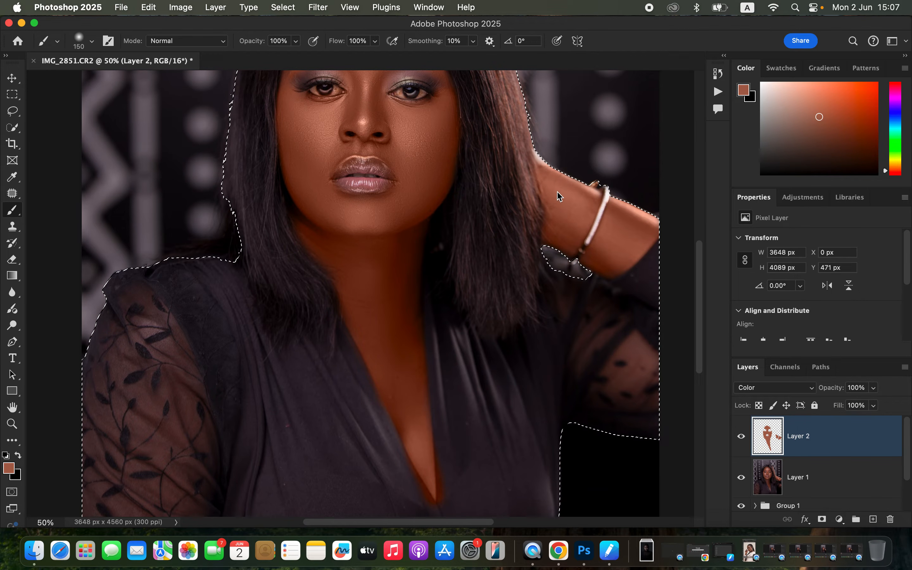
Reduce the brush to 90 px and even out the skin along the raised arm's edge beside the hair and around the lips
key("bracketleft")
key("bracketleft")
key("bracketleft")
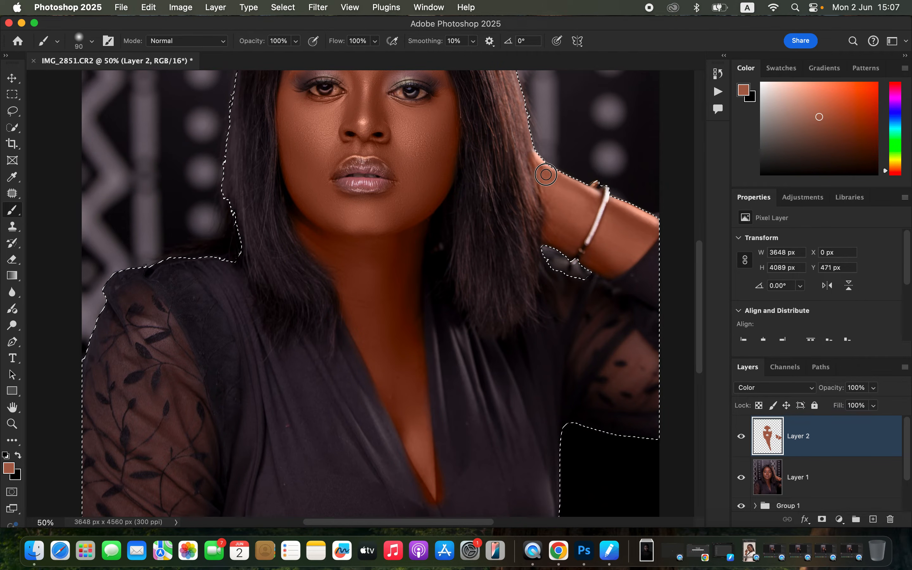
left_click_drag(539, 161, 559, 183)
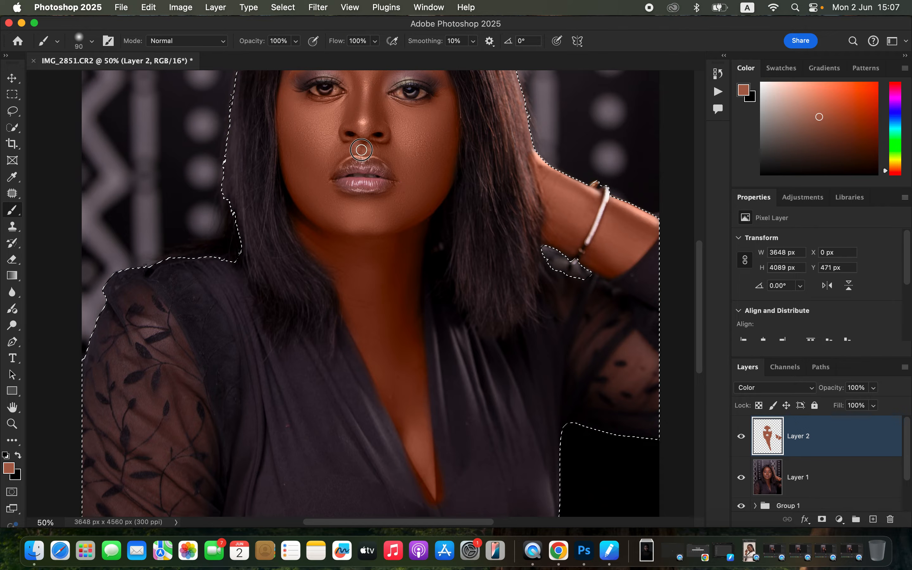
scroll(433, 212, "up", 5)
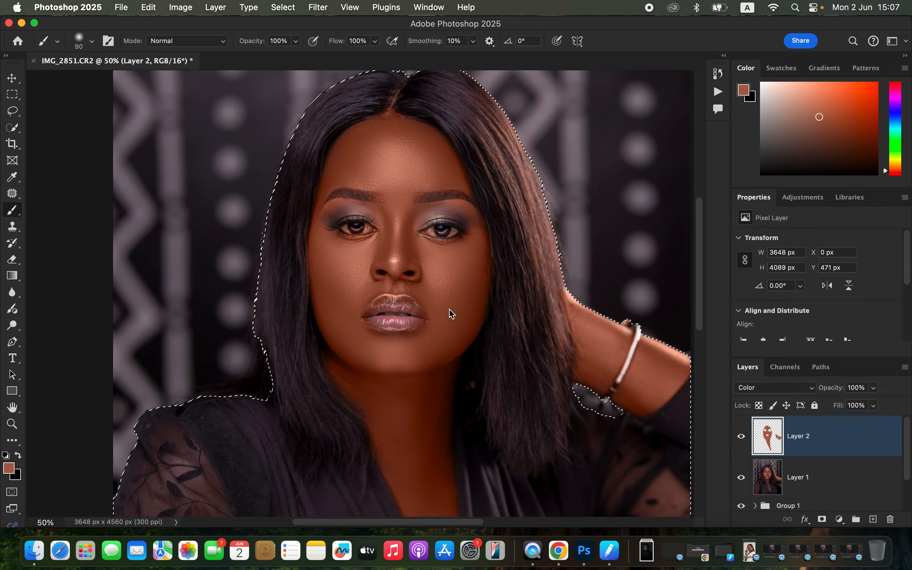
Switch to the Eraser tool, check the whole portrait, and clear the selection around the woman
left_click(15, 260)
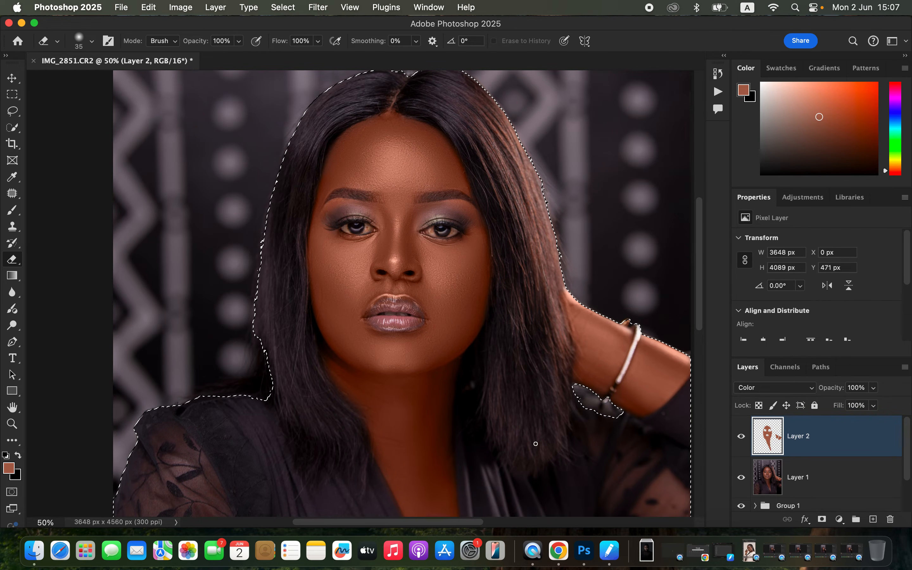
scroll(477, 410, "down", 10)
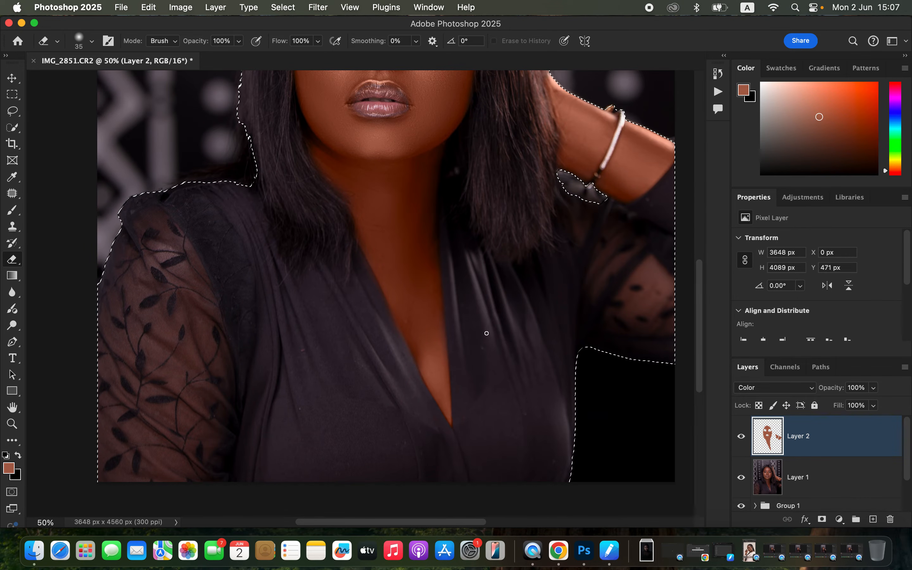
key("super+minus")
key("super+minus")
key("super+minus")
key("super+plus")
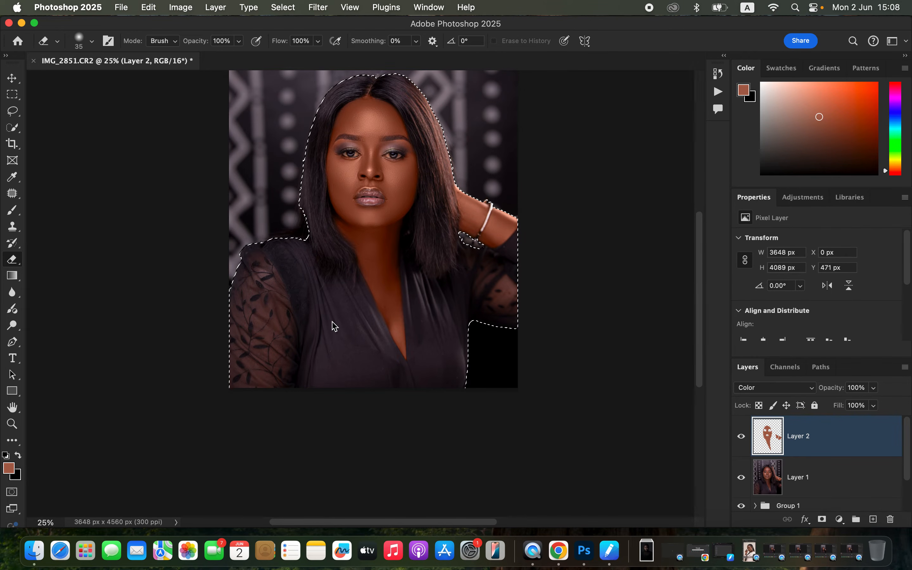
key("ctrl+d")
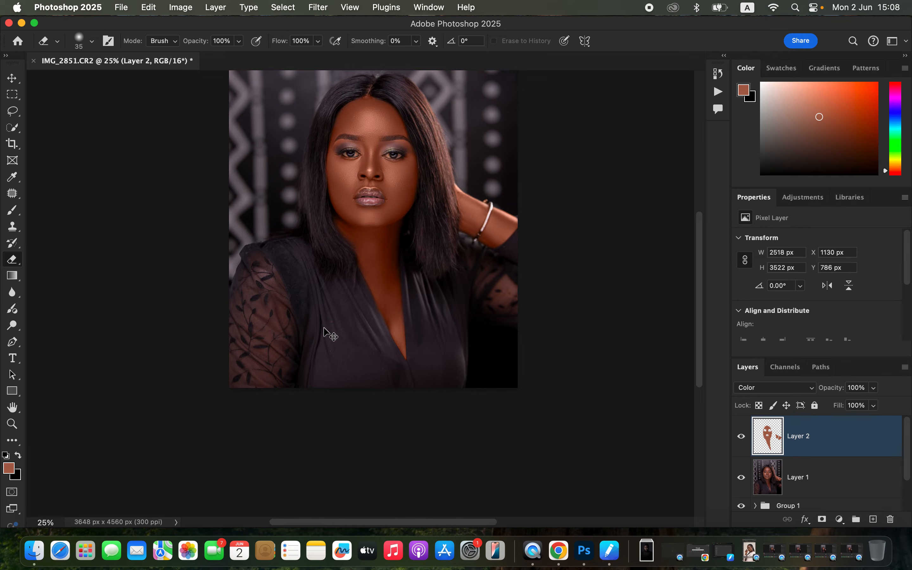
Lower the opacity of Layer 2 to somewhat over 60% and compare the portrait with the layer hidden and shown
key("super+equal")
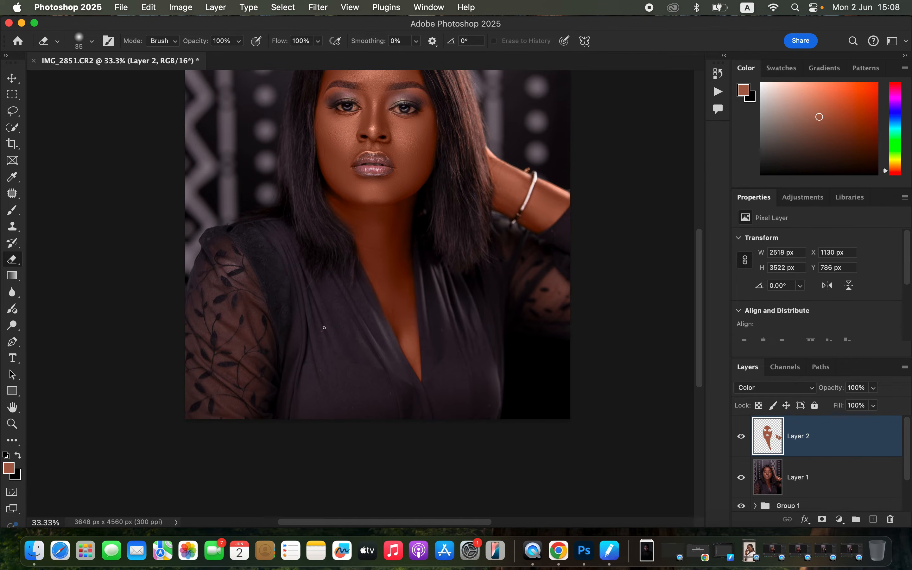
scroll(324, 328, "up", 5)
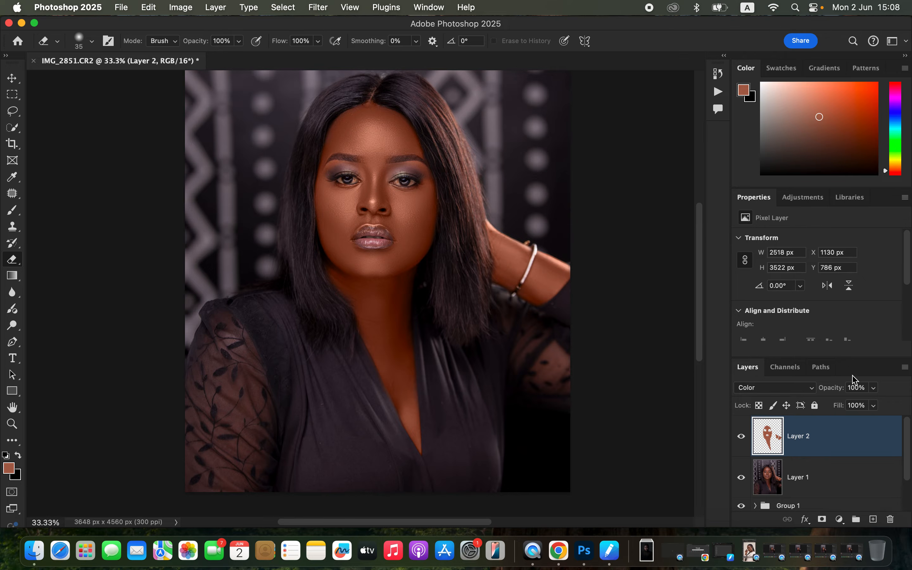
left_click_drag(876, 393, 853, 411)
left_click(742, 437)
left_click(742, 439)
Add a Hue/Saturation adjustment layer, set the Reds' lightness to -8, and compare the portrait with it off and on
left_click(841, 520)
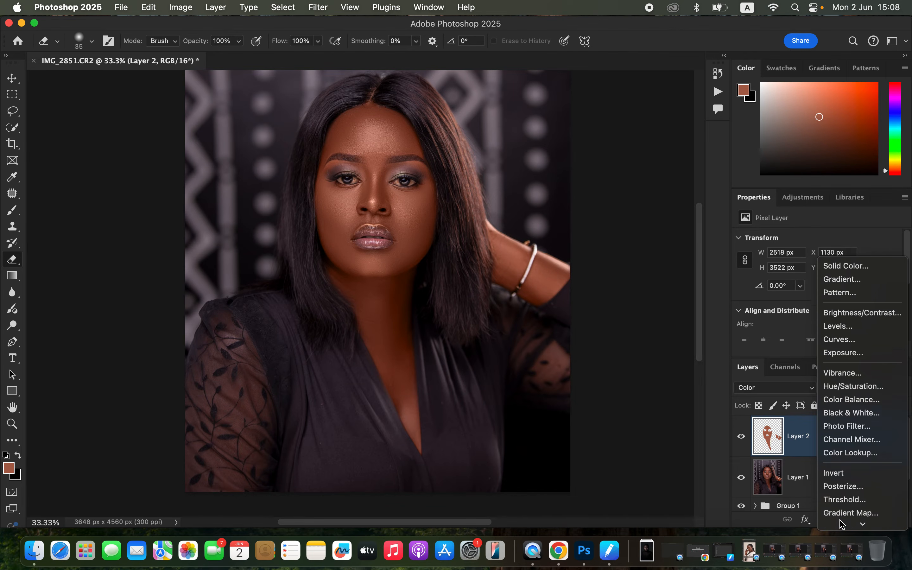
left_click(867, 381)
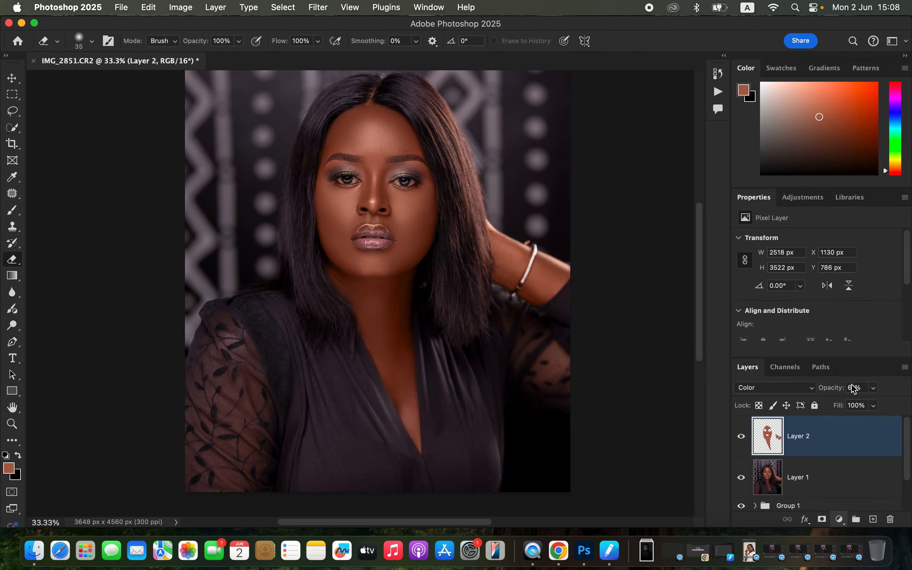
left_click(804, 260)
left_click(799, 270)
left_click_drag(811, 336, 813, 337)
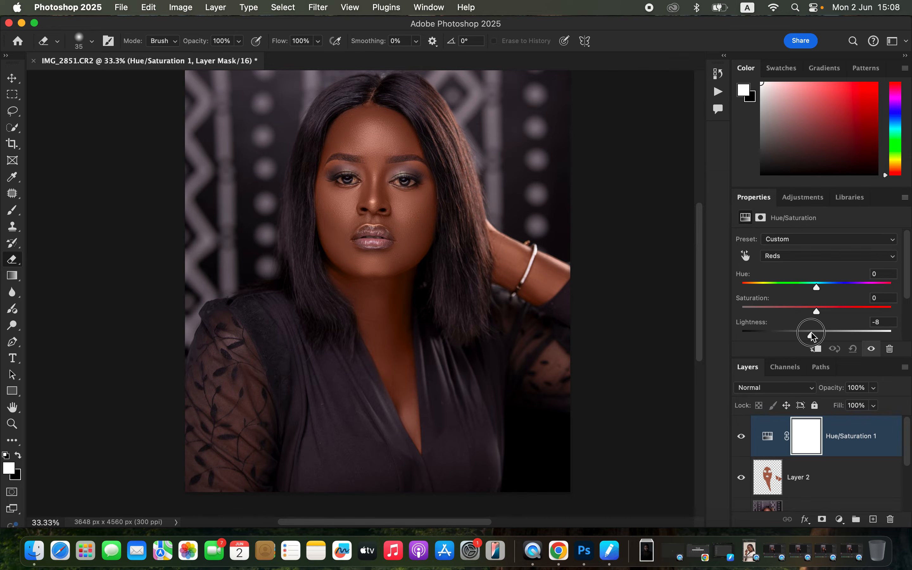
left_click_drag(813, 337, 814, 337)
left_click(741, 437)
left_click(741, 436)
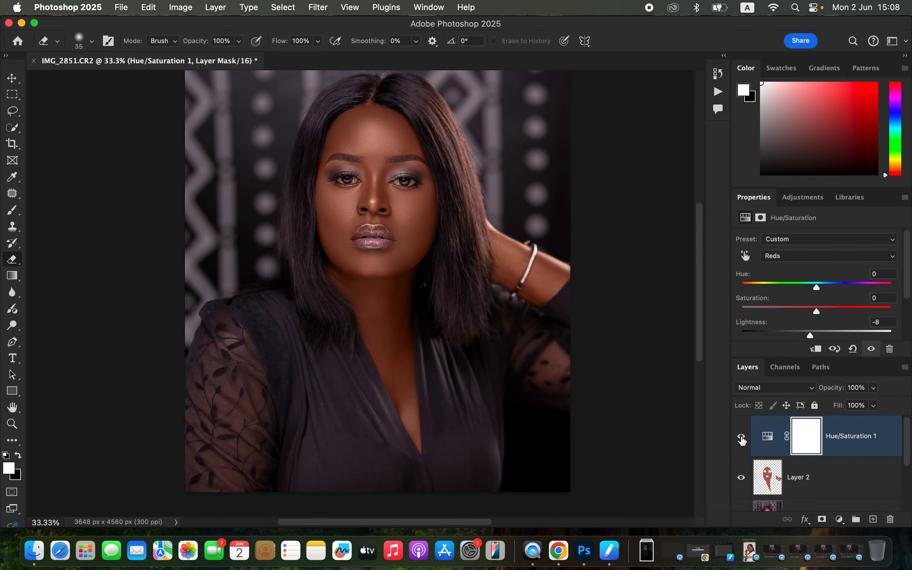
Add a Black & White adjustment layer with the Multiply blend mode and 16% opacity
left_click(839, 519)
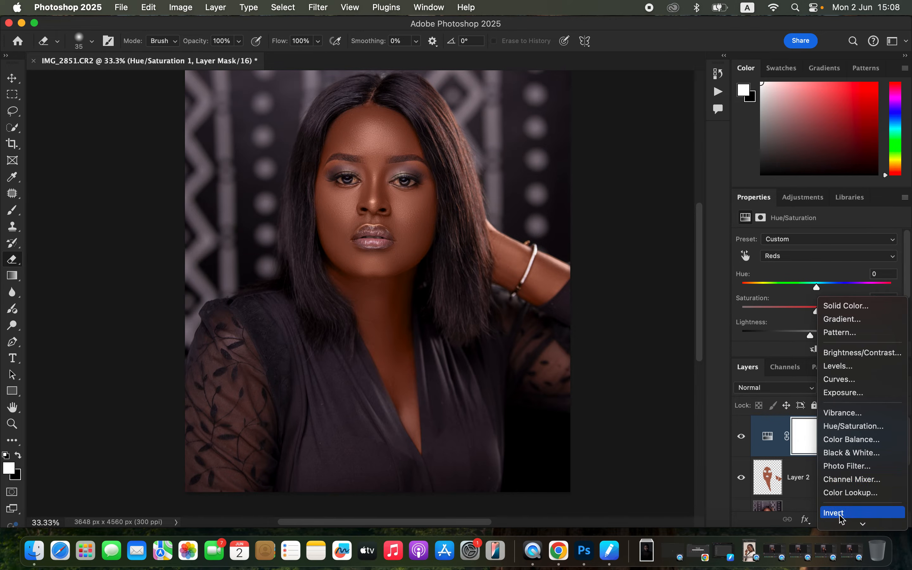
left_click(851, 455)
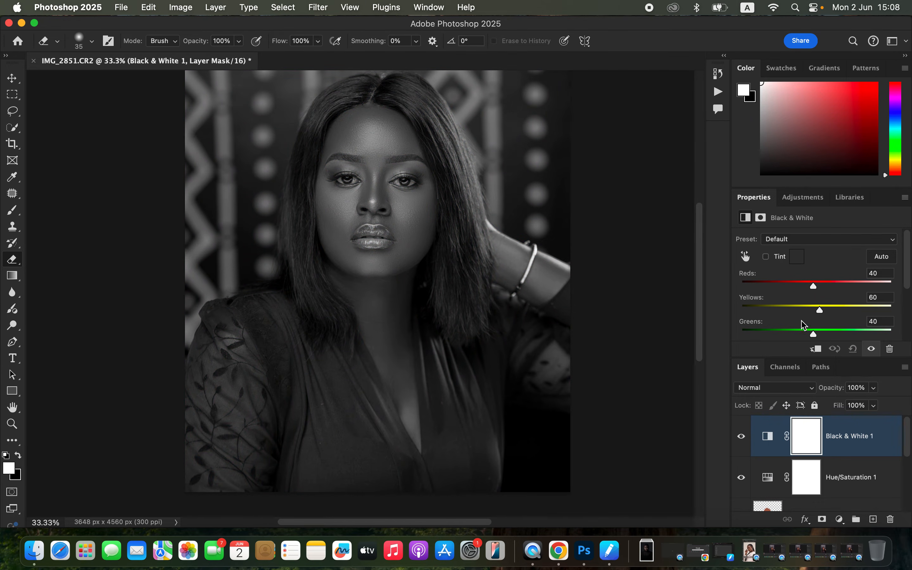
left_click(780, 391)
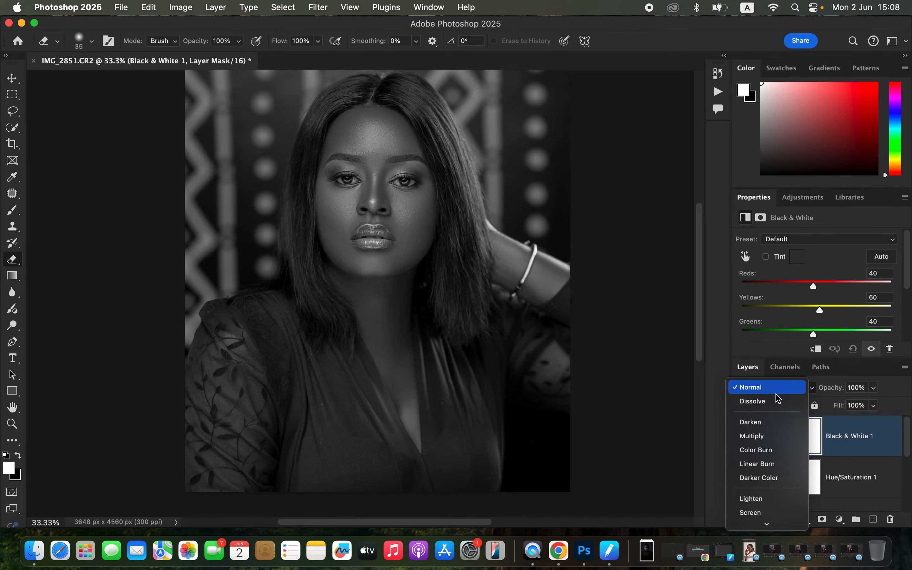
left_click(771, 442)
left_click(874, 388)
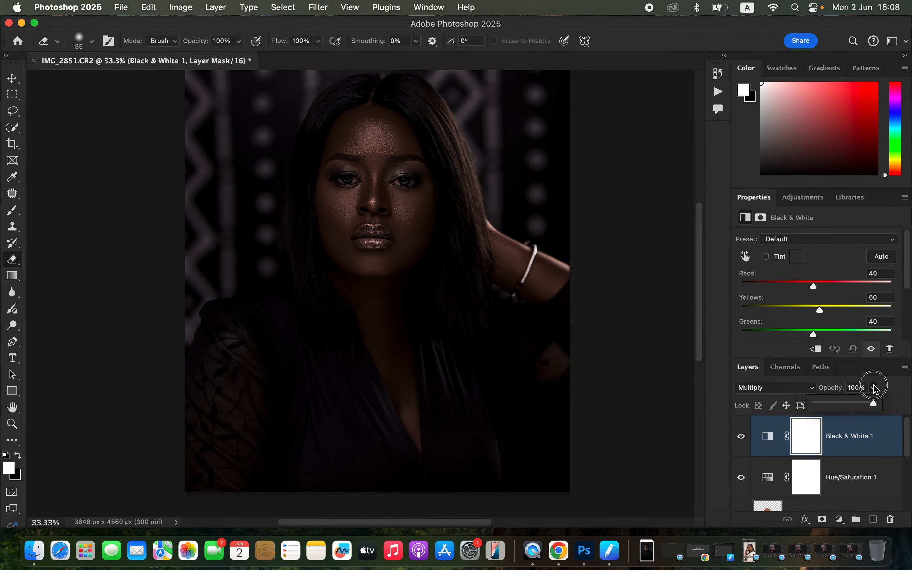
left_click_drag(846, 407, 828, 405)
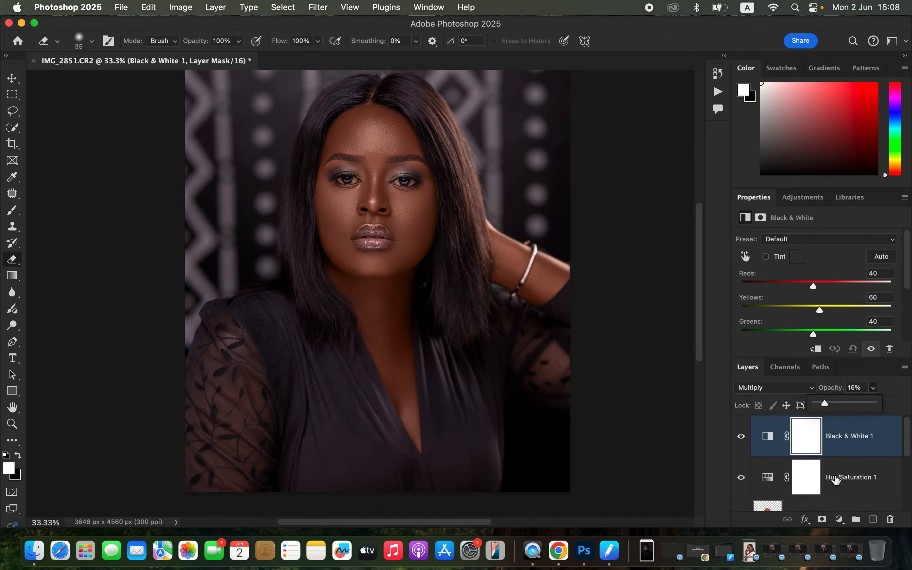
Add a Selective Color adjustment layer and adjust the cyan amount in the Reds
left_click(840, 520)
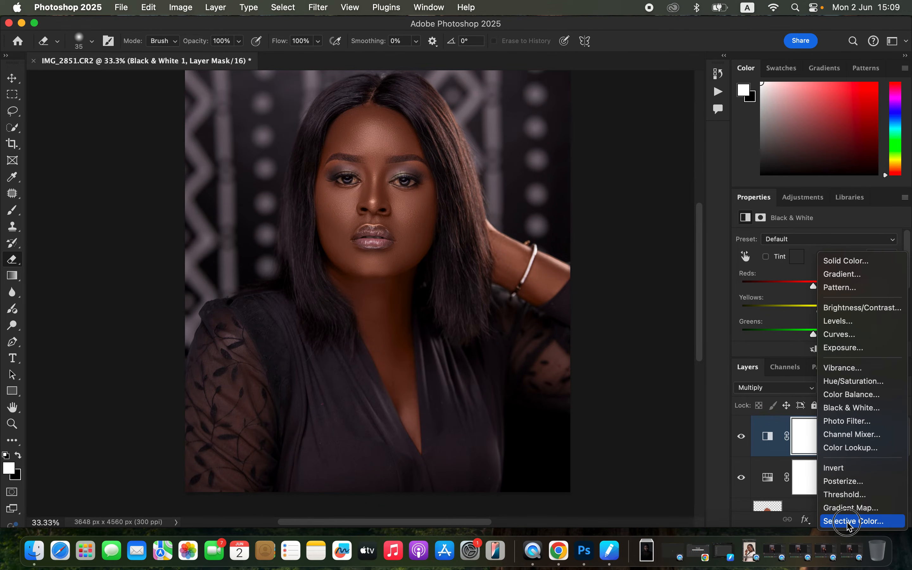
left_click(851, 522)
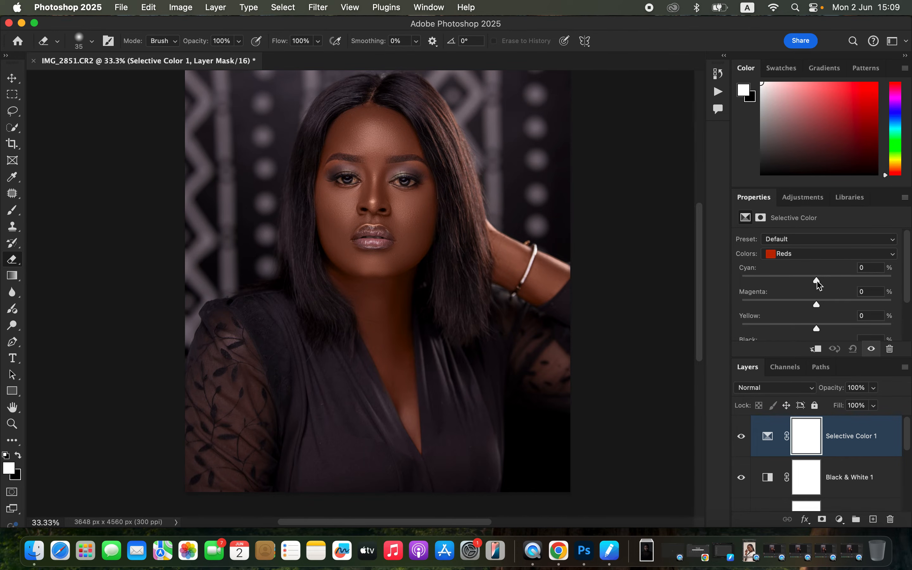
left_click(795, 254)
left_click(795, 254)
mouse_move(818, 281)
left_mouse_down()
mouse_move(833, 279)
mouse_move(820, 282)
left_mouse_up()
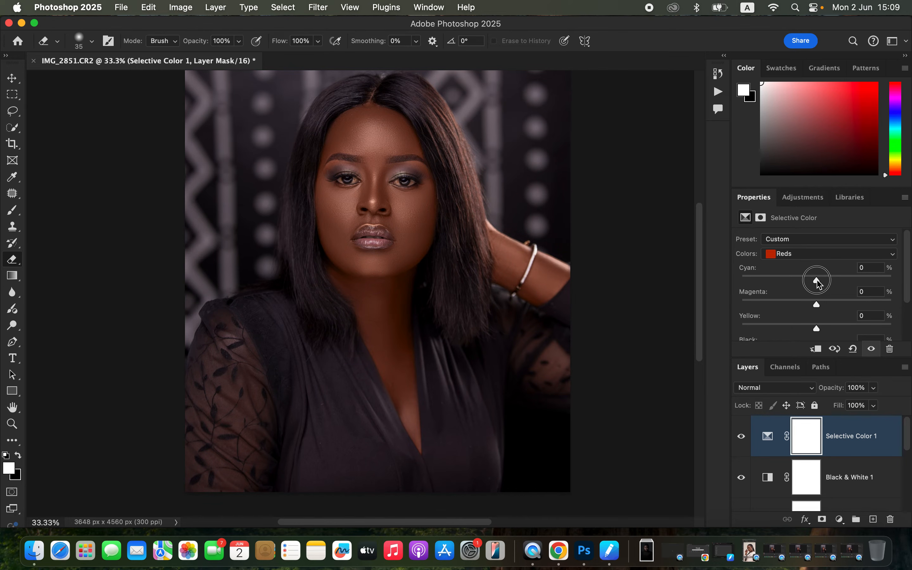
left_click_drag(821, 283, 834, 281)
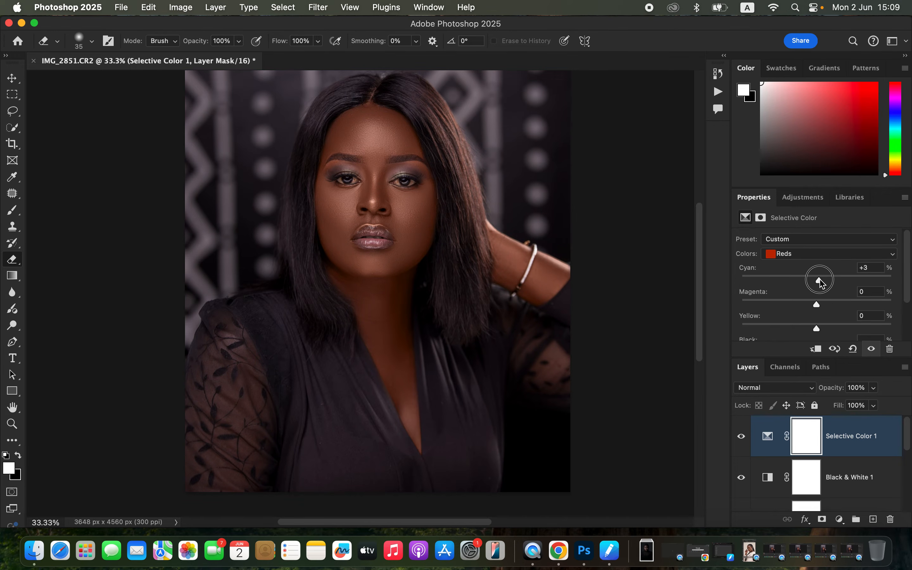
Raise the cyan of the Blacks to about +11 in the Selective Color adjustment, comparing the portrait with the layer off and on
left_click(822, 254)
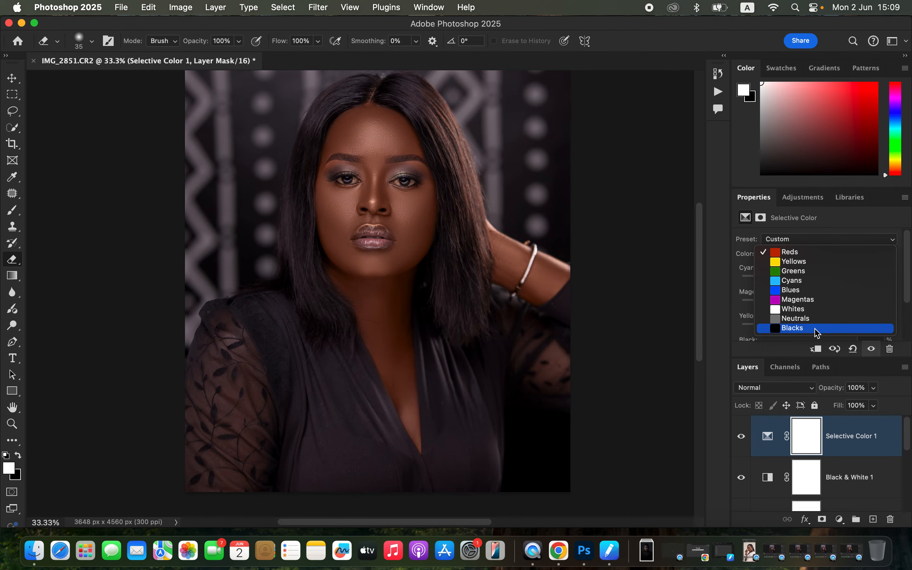
left_click(815, 329)
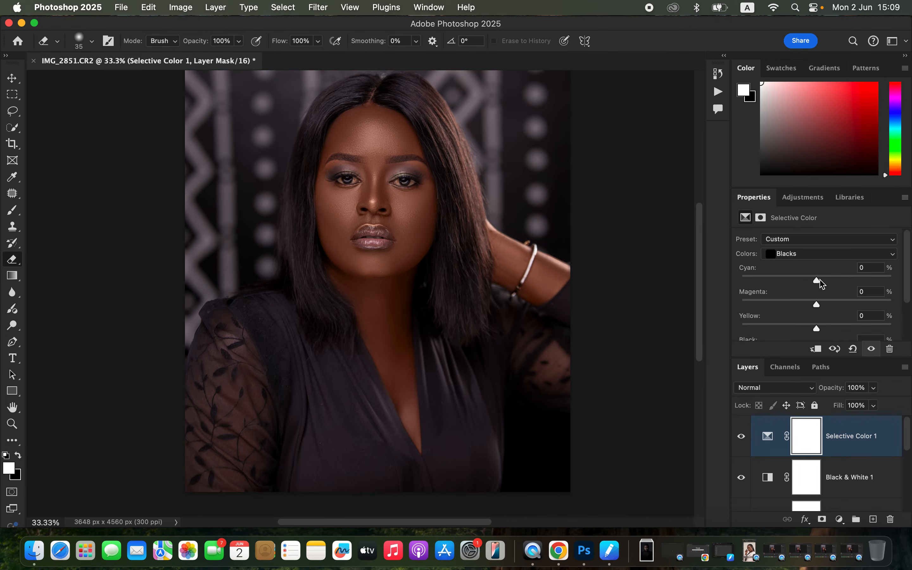
left_click_drag(822, 284, 825, 283)
left_click(741, 439)
left_click(741, 439)
key("super+minus")
key("super+minus")
key("super+equal")
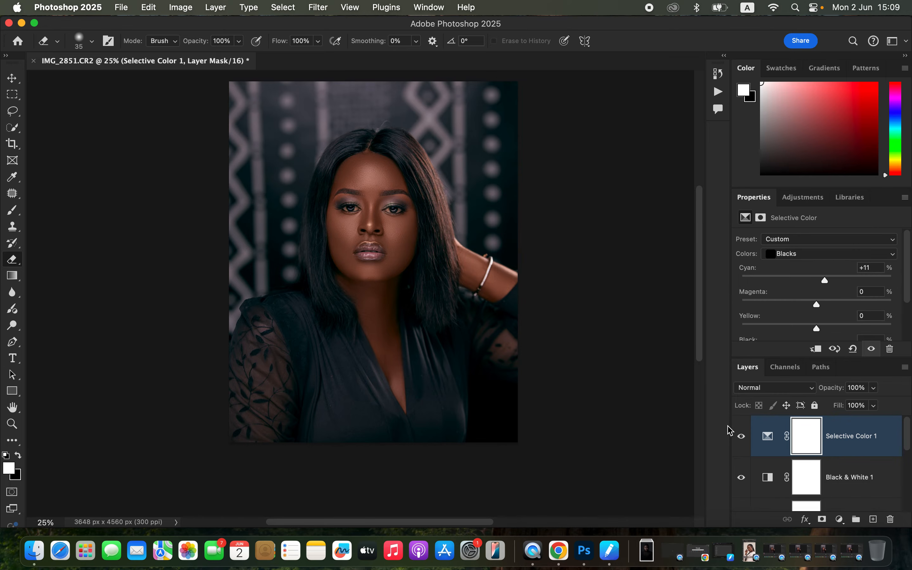
left_click(741, 438)
left_click(741, 439)
left_click_drag(825, 282, 824, 291)
Stamp all visible layers into a new layer and open it in the Camera Raw Filter
key("alt+shift+super+e")
left_click(321, 6)
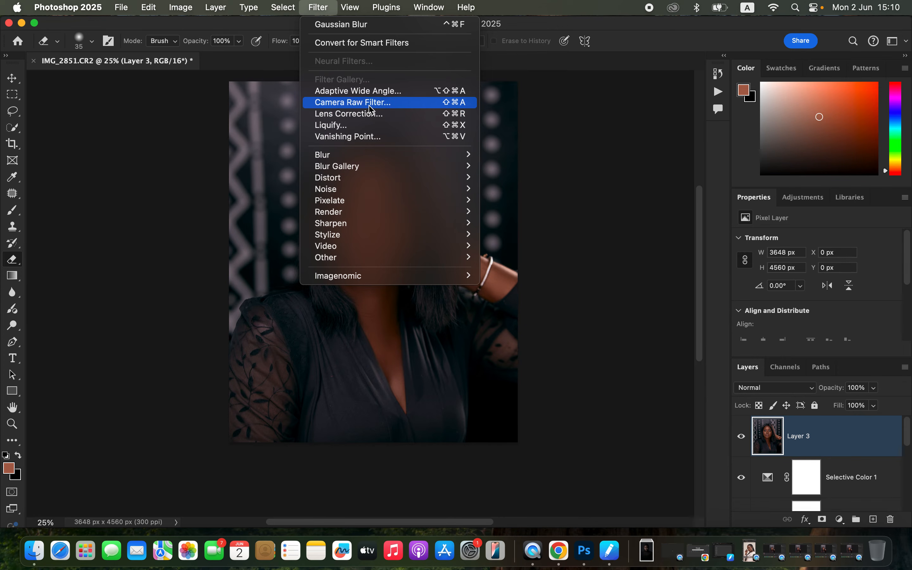
left_click(373, 115)
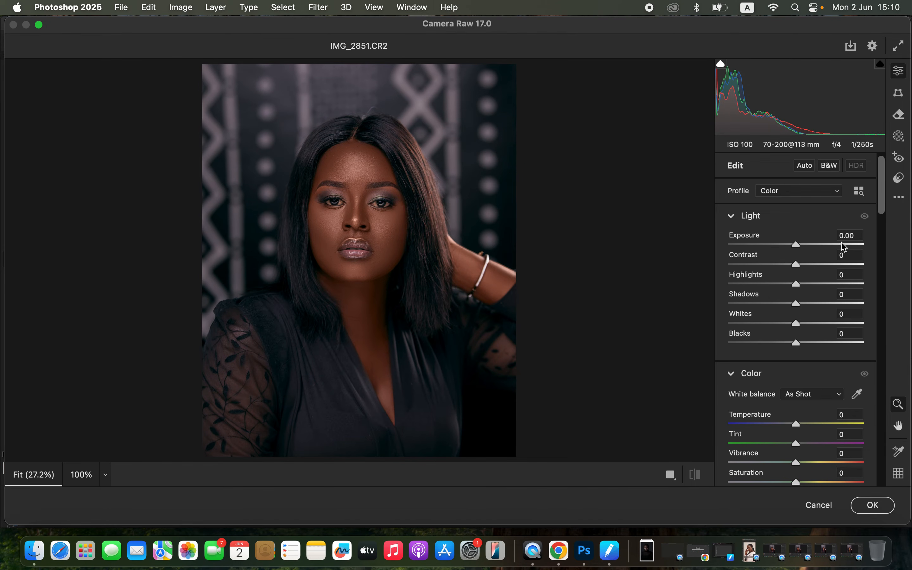
In the Color Mixer, set the Oranges' luminance to -17 and slightly lower their saturation
left_click_drag(882, 208, 898, 334)
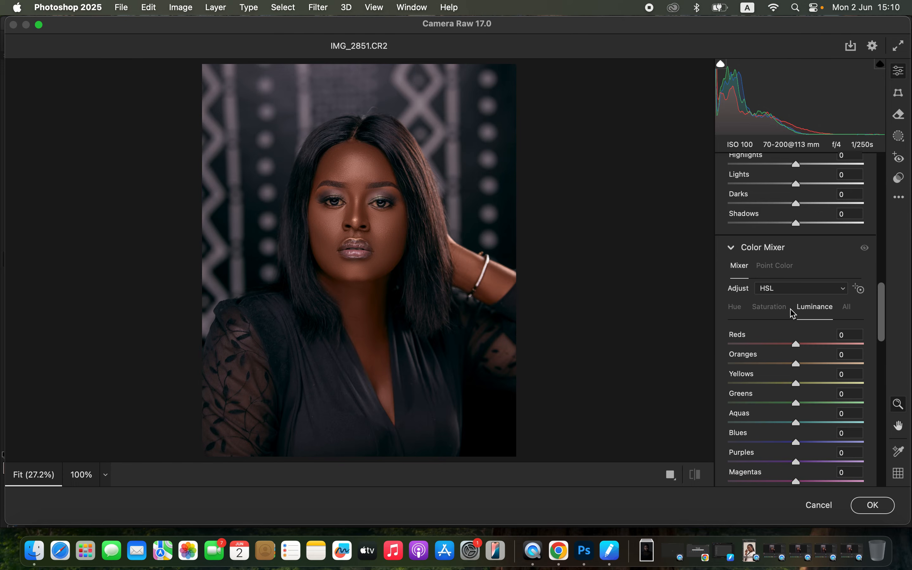
left_click_drag(796, 365, 785, 368)
left_click(773, 310)
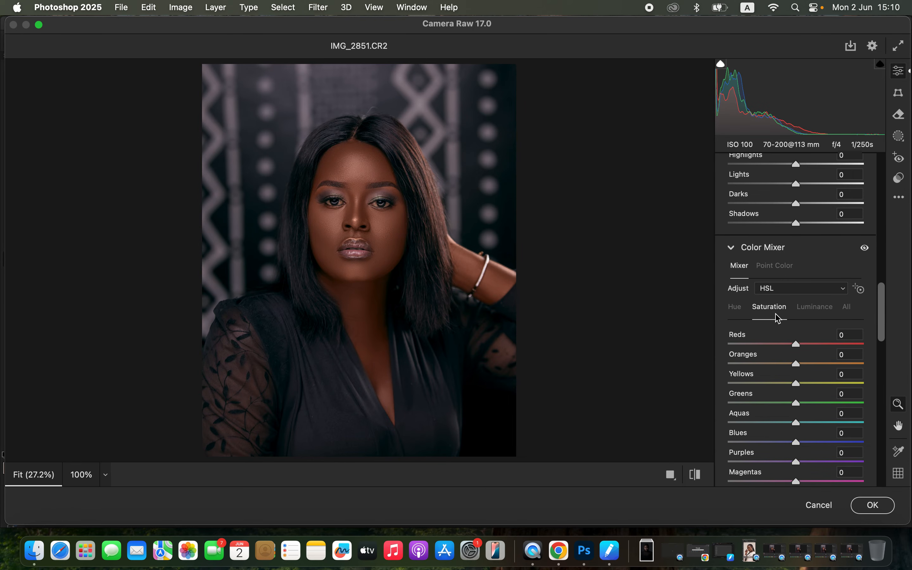
left_click_drag(795, 365, 794, 365)
Adjust the Camera Raw light settings to Highlights -11, Whites -7 and Contrast +4
left_click_drag(886, 321, 884, 163)
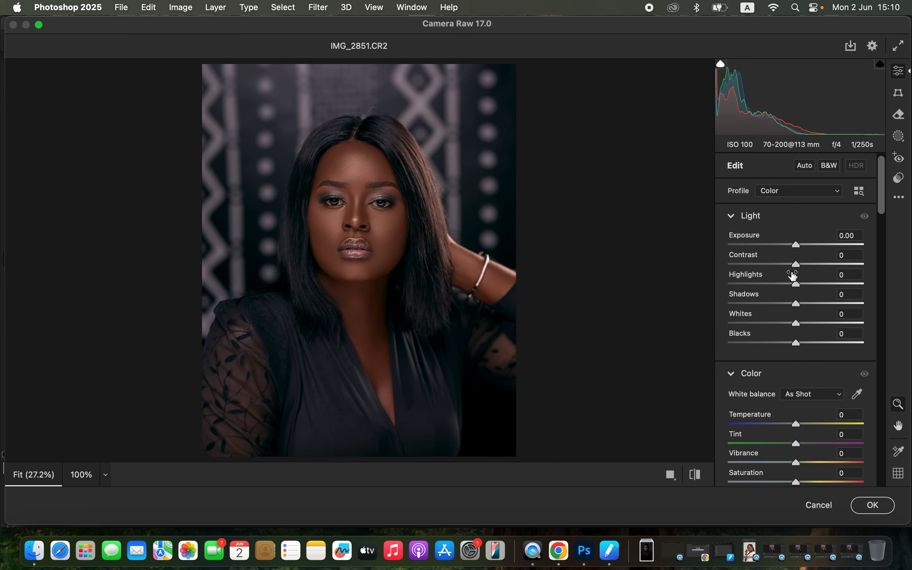
left_click_drag(790, 284, 791, 284)
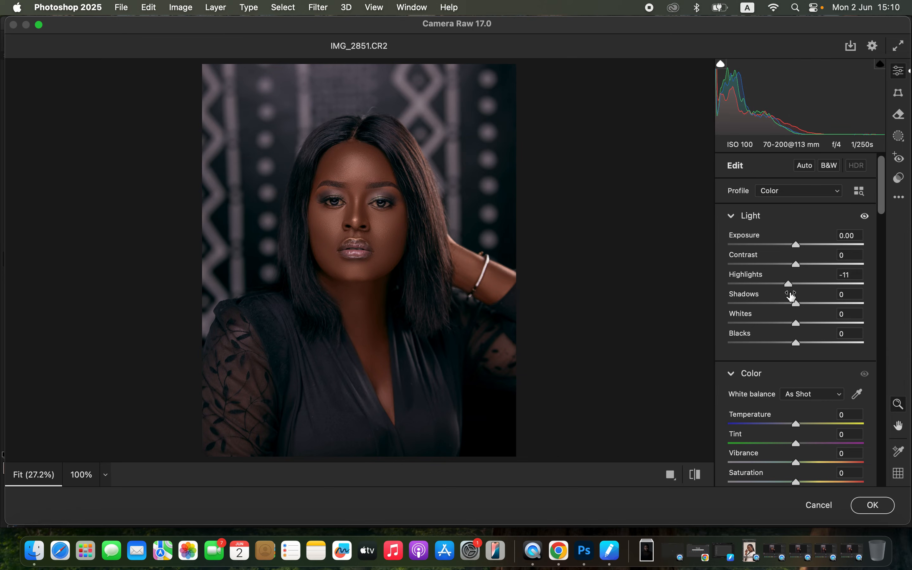
left_click_drag(795, 323, 794, 326)
left_click_drag(798, 265, 804, 268)
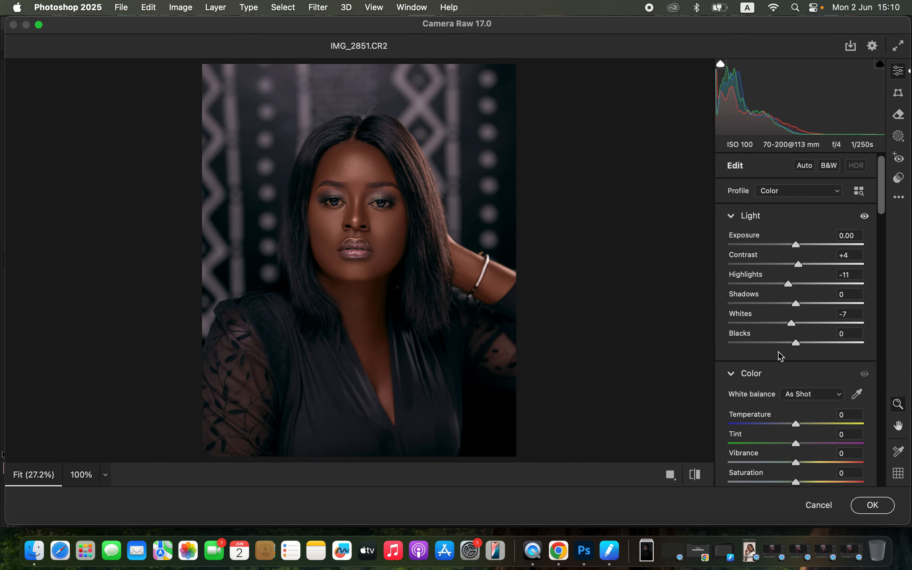
Set the Camera Raw temperature to -1, compare before and after, and apply the filter
left_click_drag(797, 425, 796, 424)
left_click(696, 474)
left_click(696, 474)
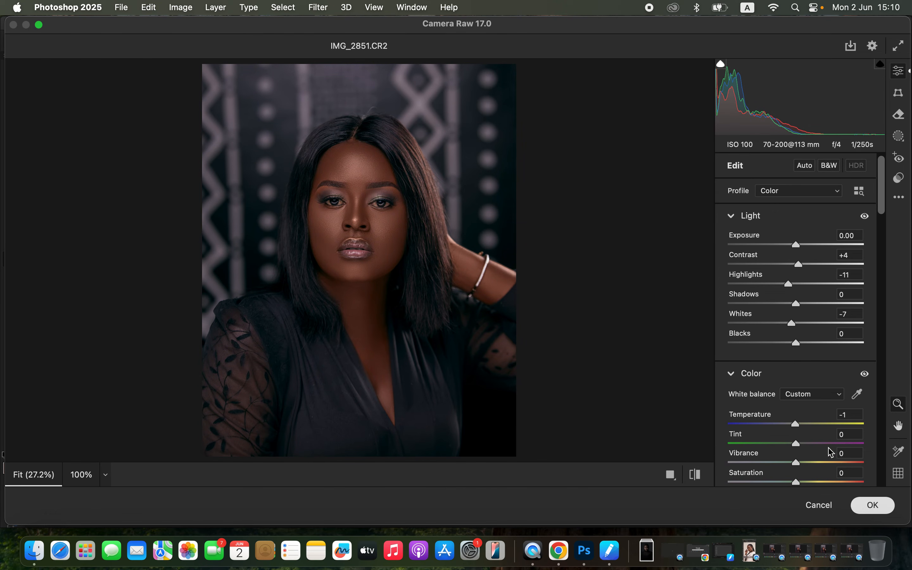
key("Return")
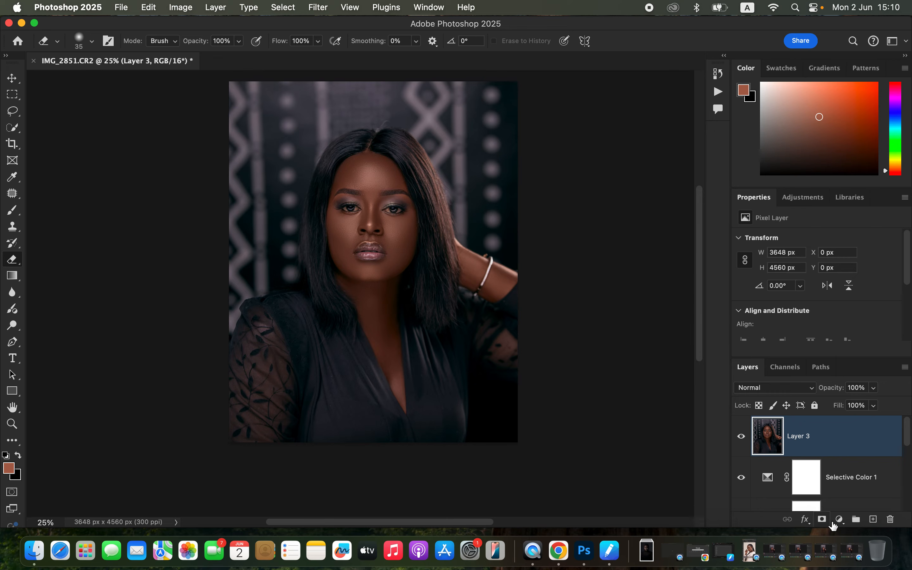
Add a Color Balance adjustment layer and set the Midtones' magenta–green balance to +1
left_click(840, 520)
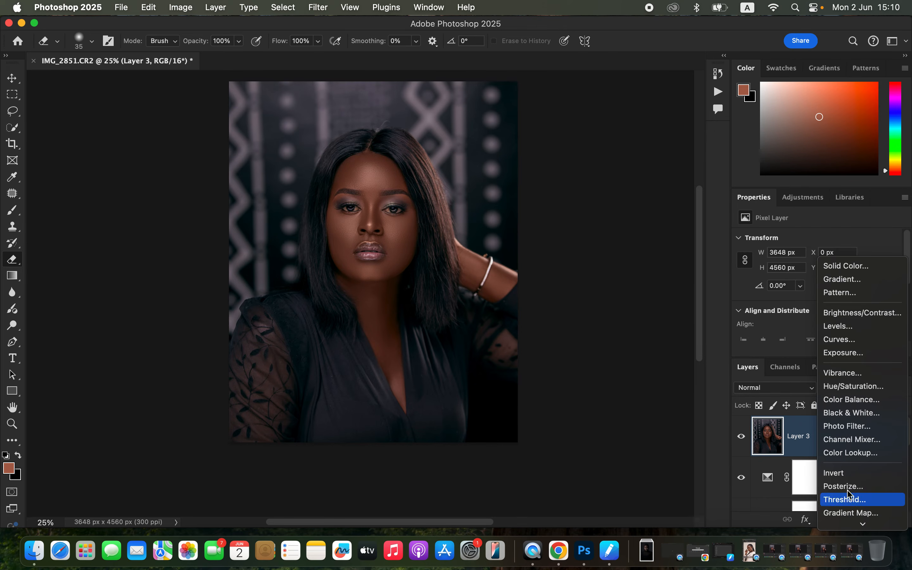
left_click(858, 402)
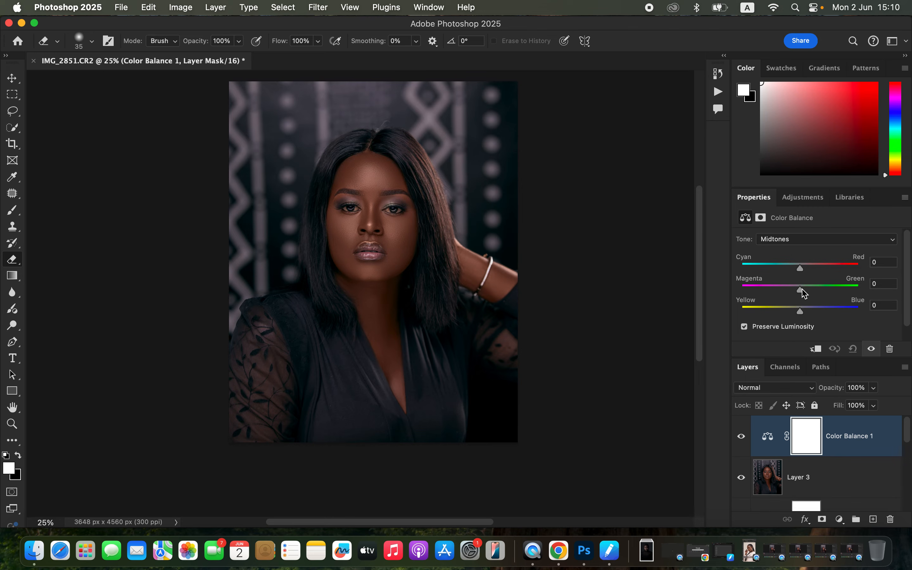
left_click_drag(804, 294, 802, 289)
Shift the Color Balance Highlights slightly toward cyan and magenta, and compare the portrait with the layer off and on
left_click(804, 244)
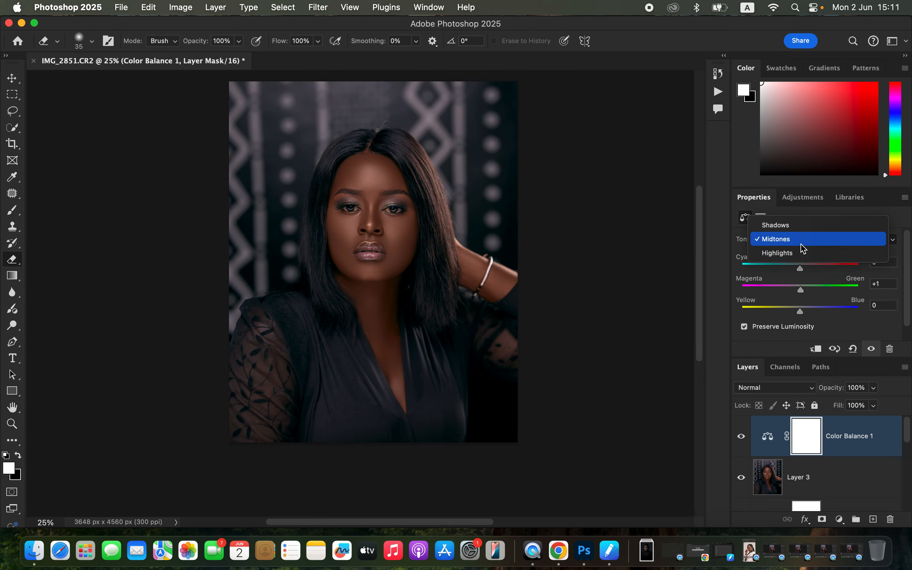
left_click(802, 256)
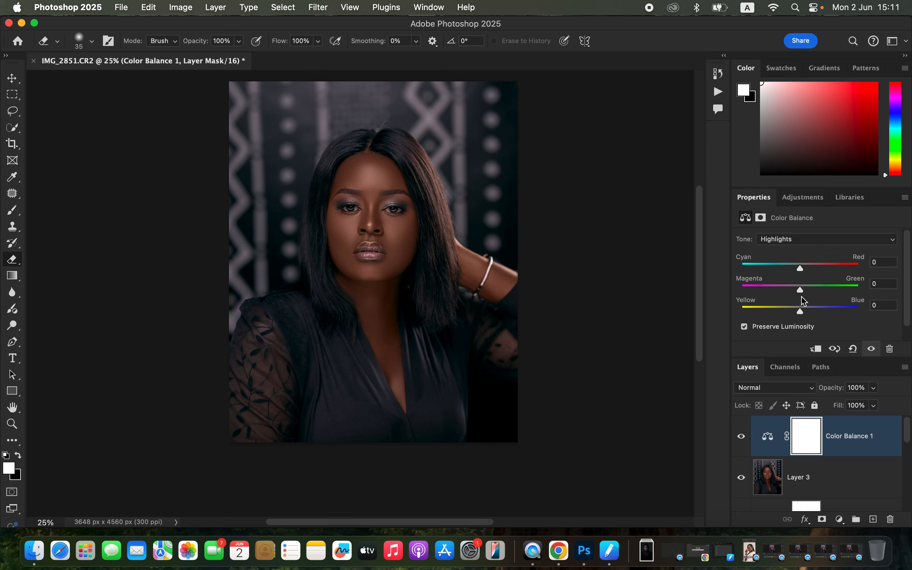
mouse_move(801, 269)
left_mouse_down()
mouse_move(791, 271)
mouse_move(801, 271)
left_mouse_up()
left_click_drag(804, 291, 800, 295)
left_click(743, 438)
left_click(742, 437)
left_click(841, 519)
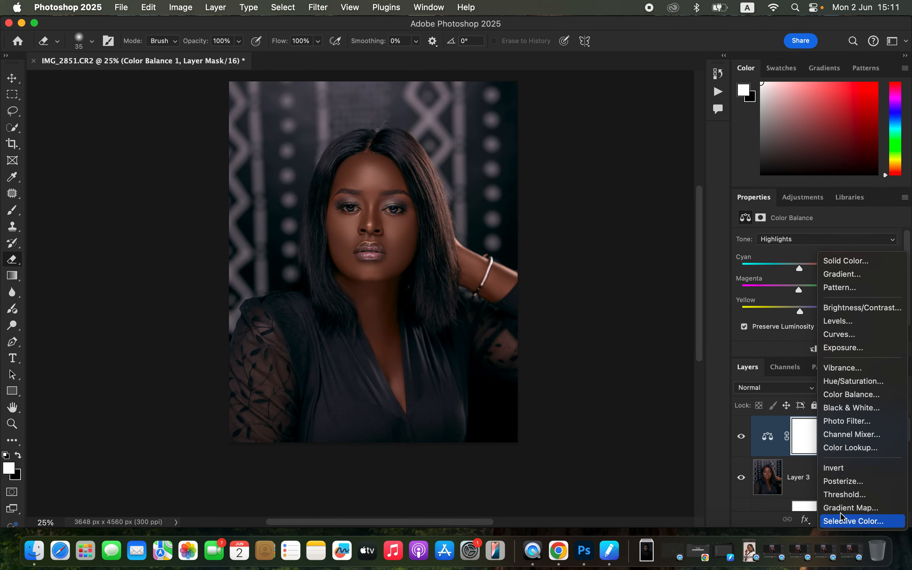
left_click(854, 321)
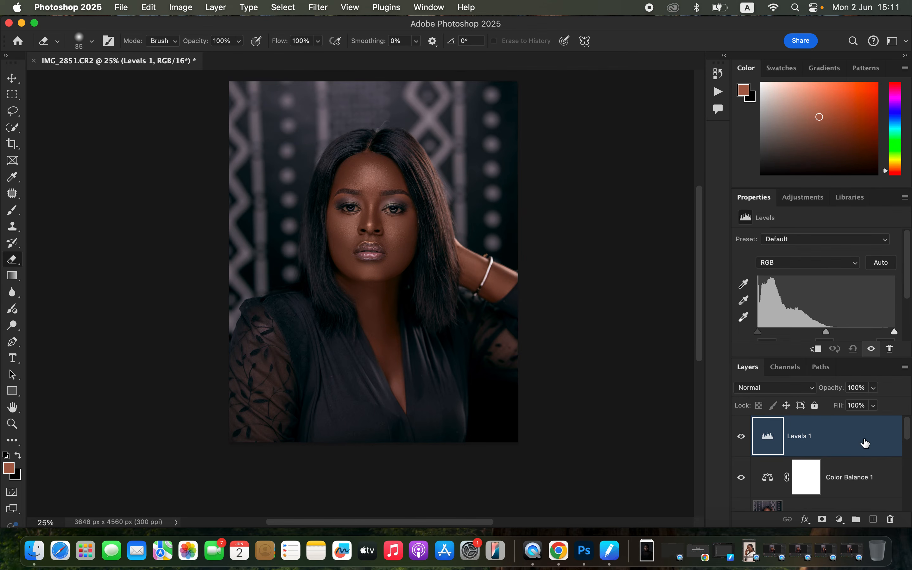
key("BackSpace")
Add a Curves adjustment layer and brighten the portrait by moving the curve's white point to input 145, output 255
left_click(839, 521)
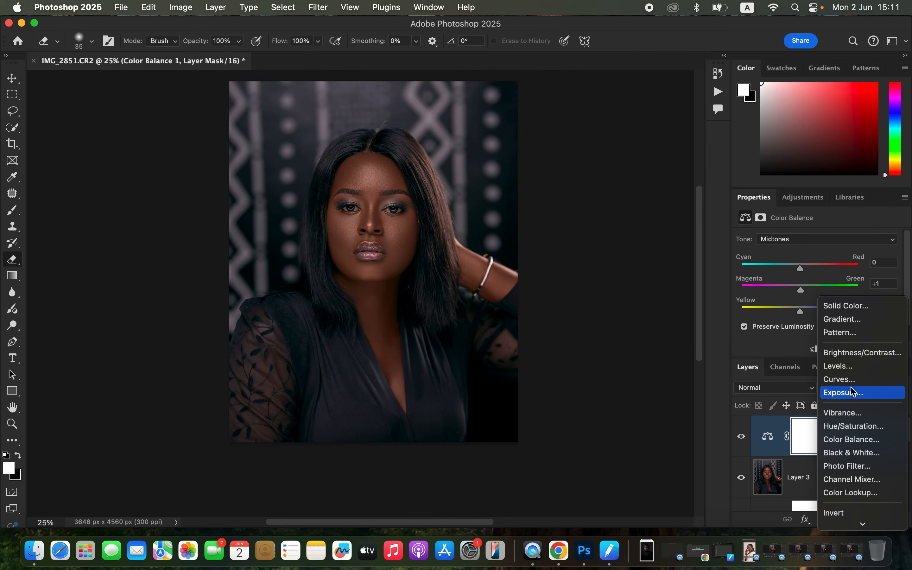
left_click(845, 380)
left_click_drag(909, 272, 837, 323)
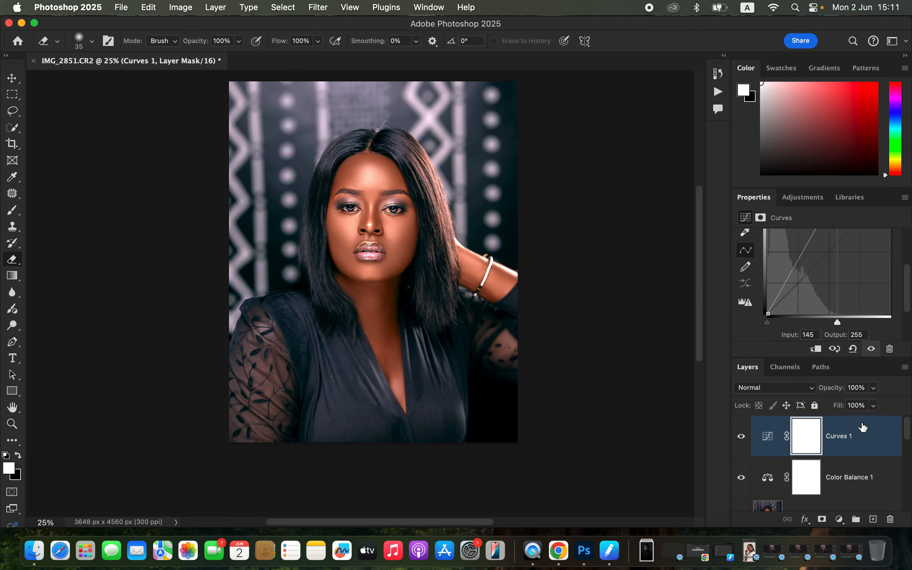
Restrict the Curves layer to highlights with a Gray Blend If, splitting the Underlying Layer's dark limit to 103 / 182
right_click(873, 444)
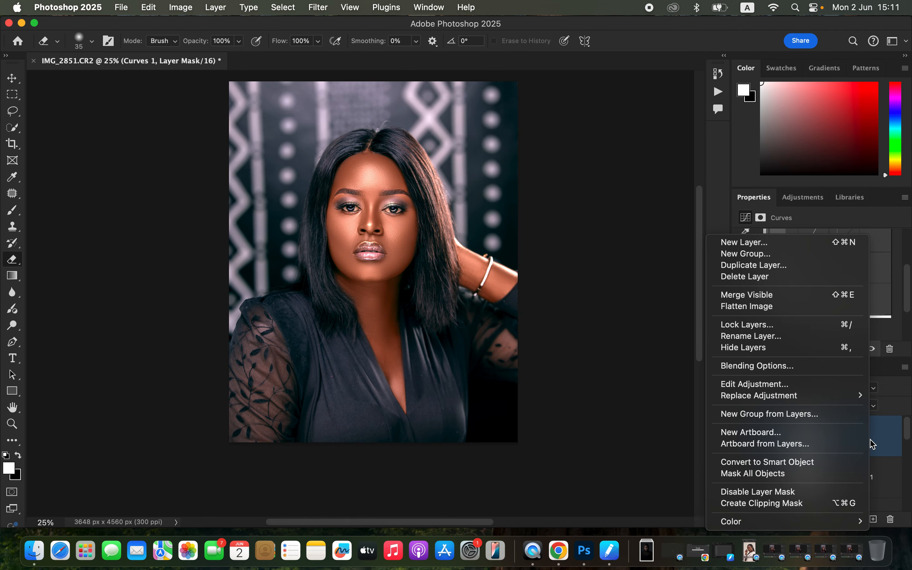
left_click(777, 366)
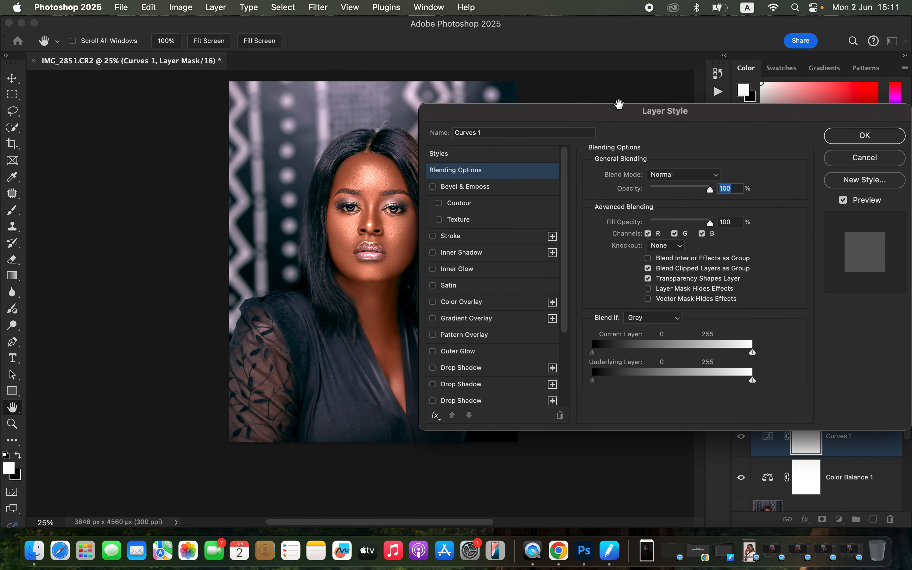
left_click_drag(635, 113, 704, 81)
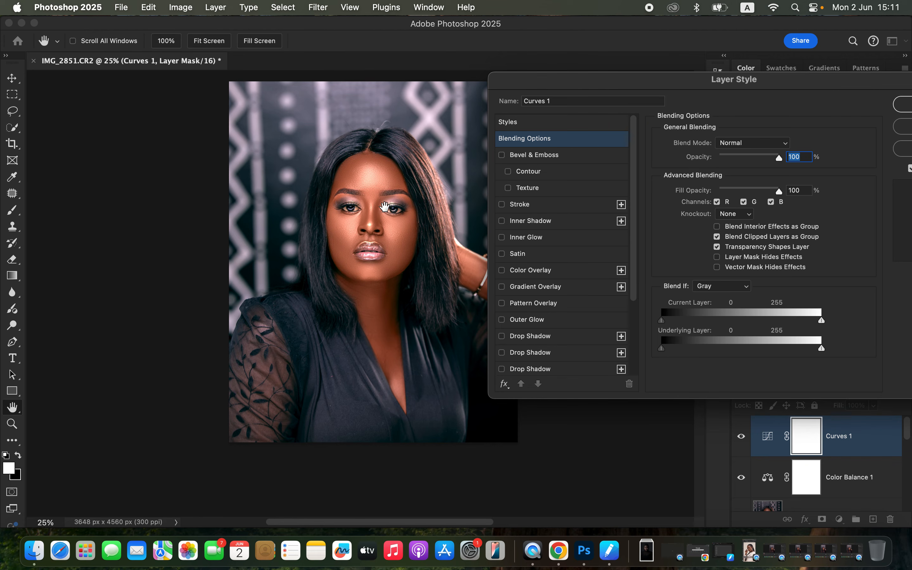
left_click(718, 291)
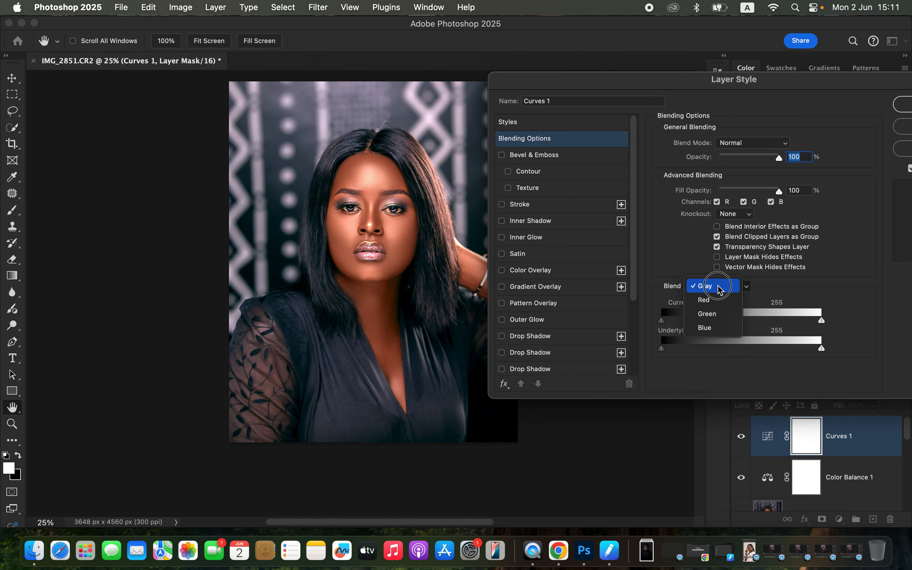
left_click(718, 288)
left_click(665, 351)
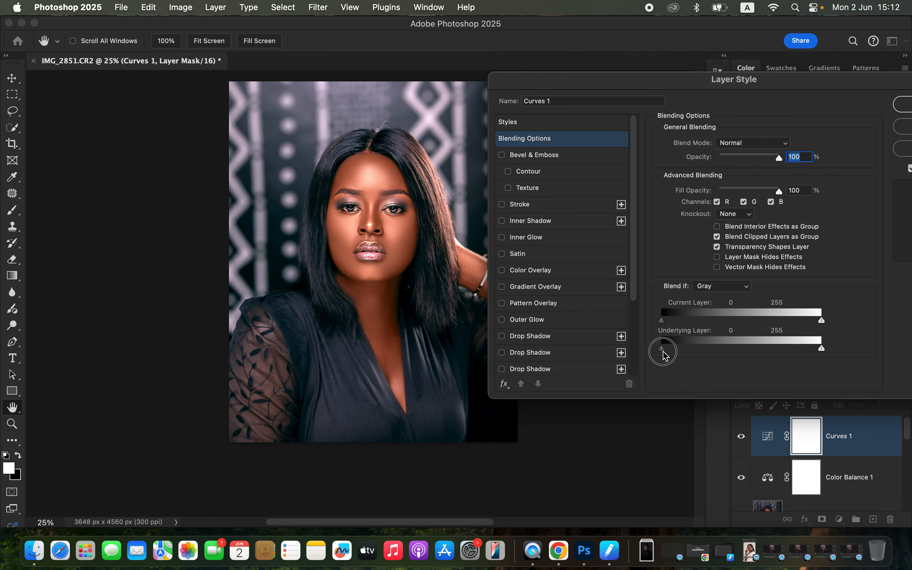
left_click_drag(663, 350, 726, 347)
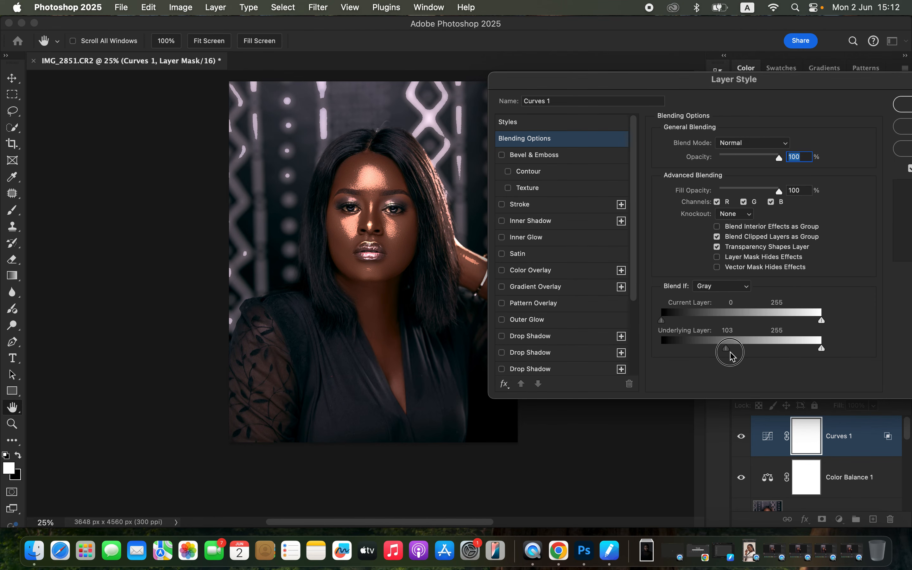
left_click_drag(728, 349, 780, 348)
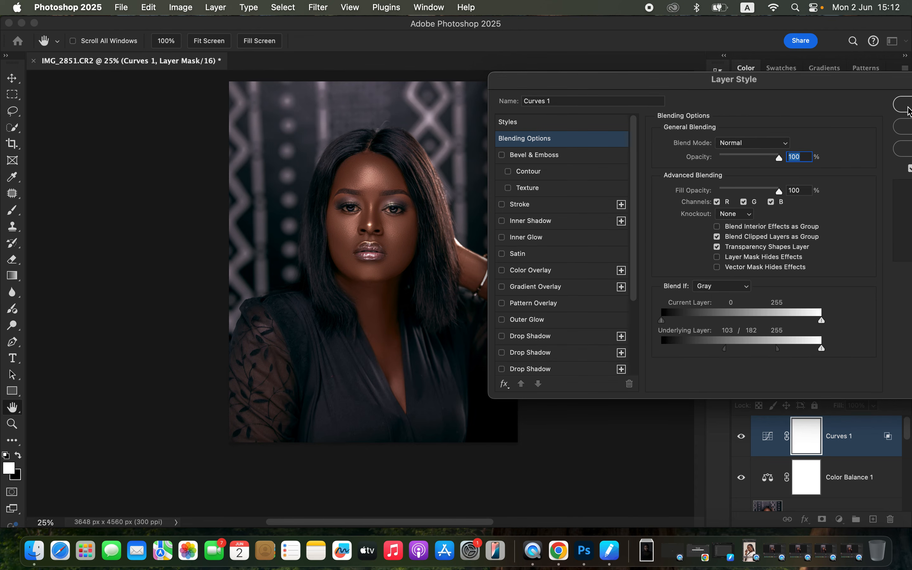
left_click(906, 106)
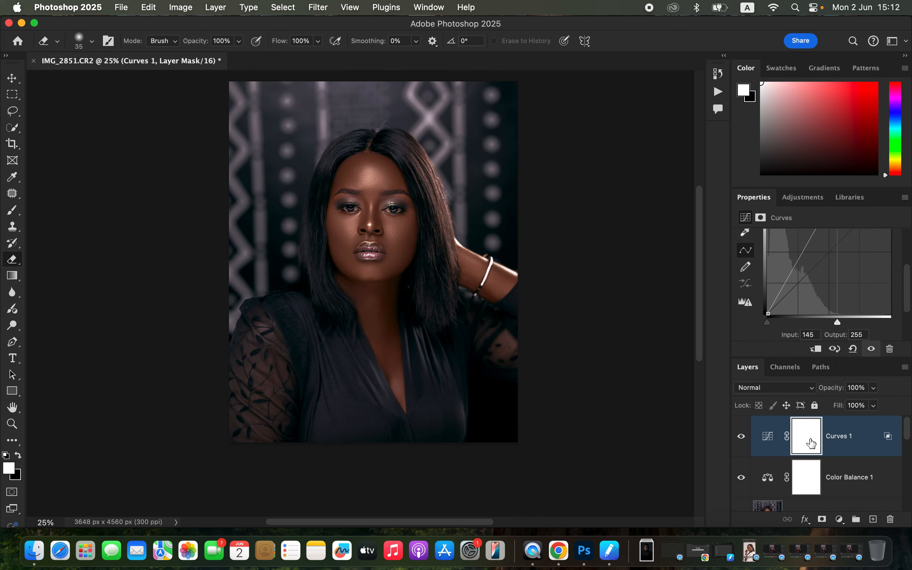
Invert the Curves layer's mask to black and prepare a soft white brush of size 700
key("super+i")
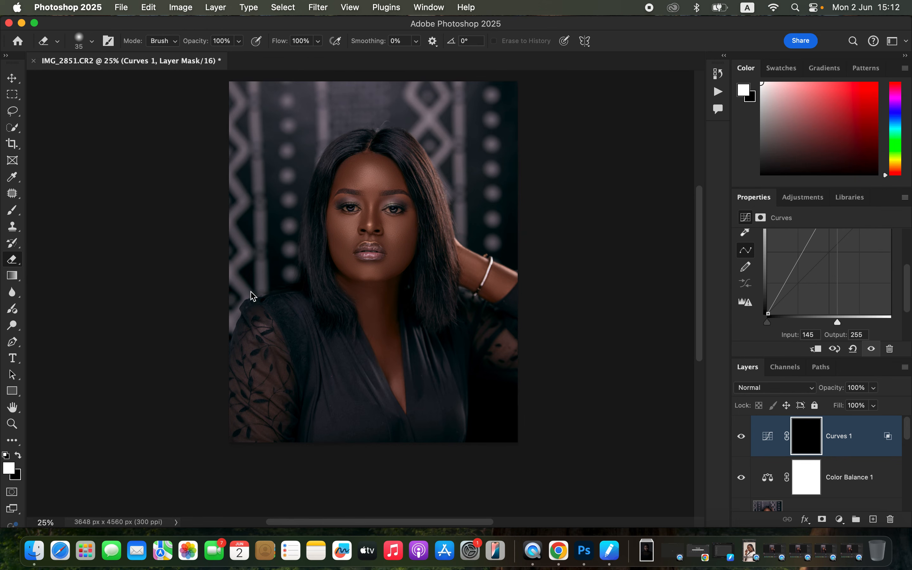
left_click(14, 213)
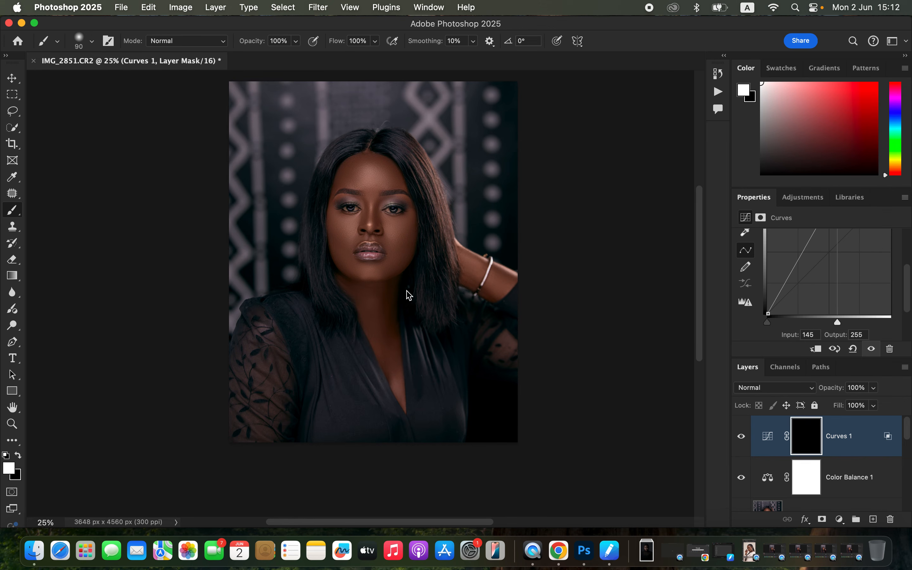
left_click(18, 454)
left_click(19, 455)
double_click(18, 454)
left_click(18, 454)
left_click(17, 455)
left_click(18, 454)
double_click(19, 454)
left_click(19, 454)
key("bracketright")
key("bracketright")
key("bracketright")
key("bracketright")
key("bracketright")
key("bracketright")
key("bracketright")
key("bracketright")
key("bracketright")
key("bracketright")
key("bracketright")
key("bracketleft")
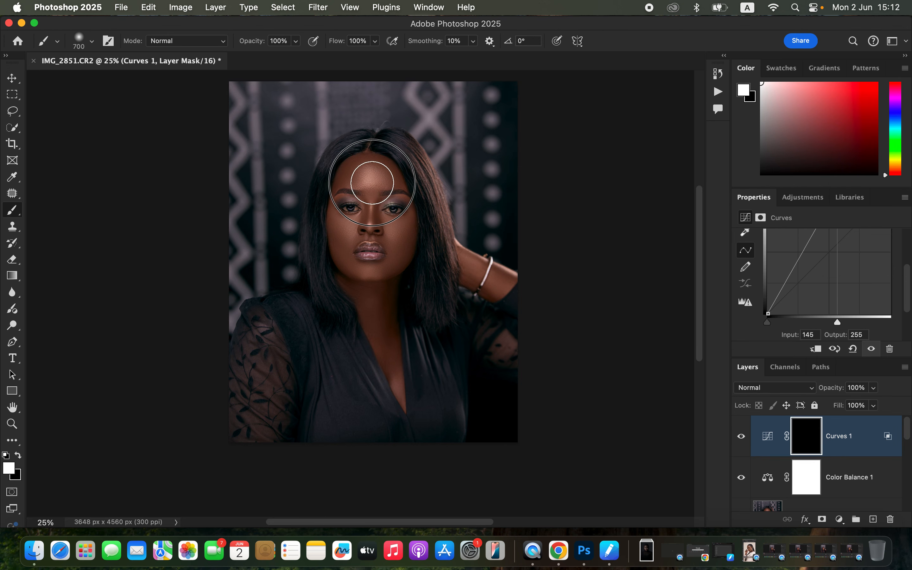
Paint white on the Curves mask over the forehead, nose, cheeks and raised forearm to reveal the highlights
left_click(371, 181)
mouse_move(375, 217)
left_mouse_down()
mouse_move(357, 235)
mouse_move(382, 257)
mouse_move(367, 269)
mouse_move(394, 265)
mouse_move(330, 237)
left_mouse_up()
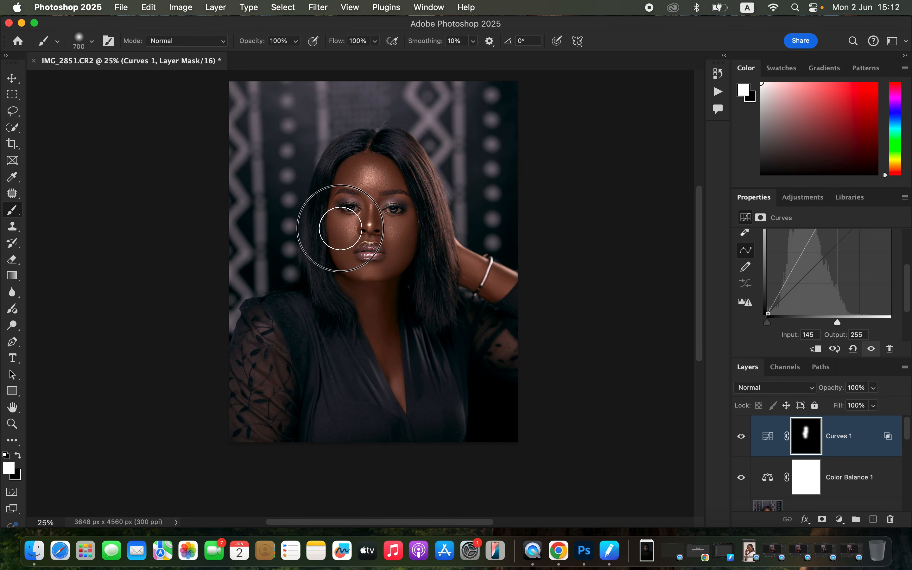
left_click_drag(371, 178, 367, 169)
left_click_drag(397, 228, 397, 235)
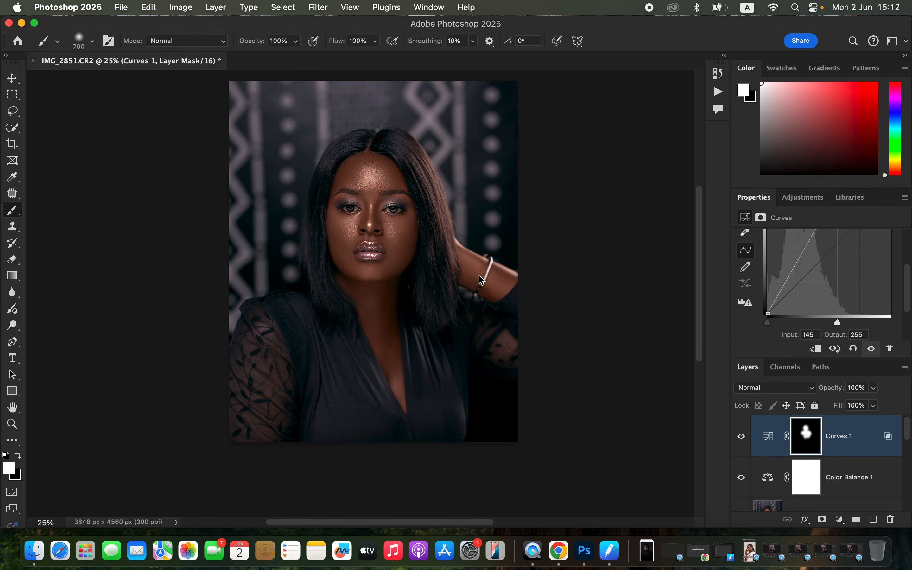
mouse_move(469, 265)
left_mouse_down()
mouse_move(503, 280)
mouse_move(474, 264)
left_mouse_up()
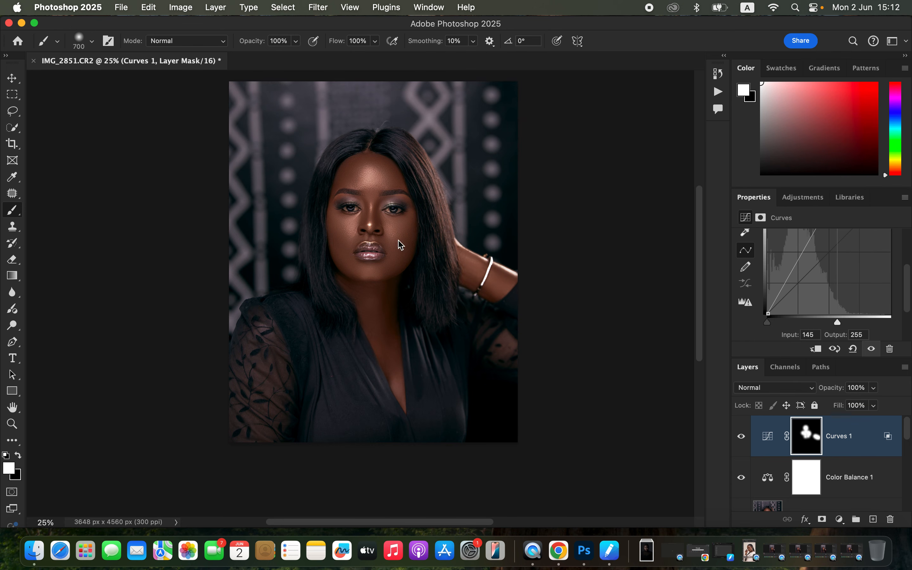
Extend the white painting on the Curves mask down over the lower face, neck and chest, and compare with the layer hidden
mouse_move(394, 242)
left_mouse_down()
mouse_move(379, 261)
mouse_move(381, 351)
mouse_move(383, 263)
left_mouse_up()
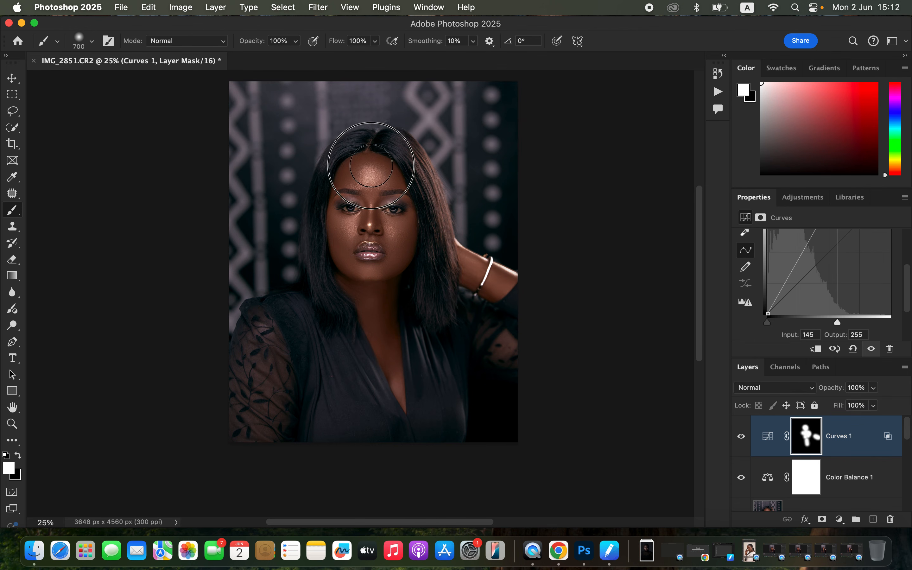
left_click(742, 436)
left_click(742, 436)
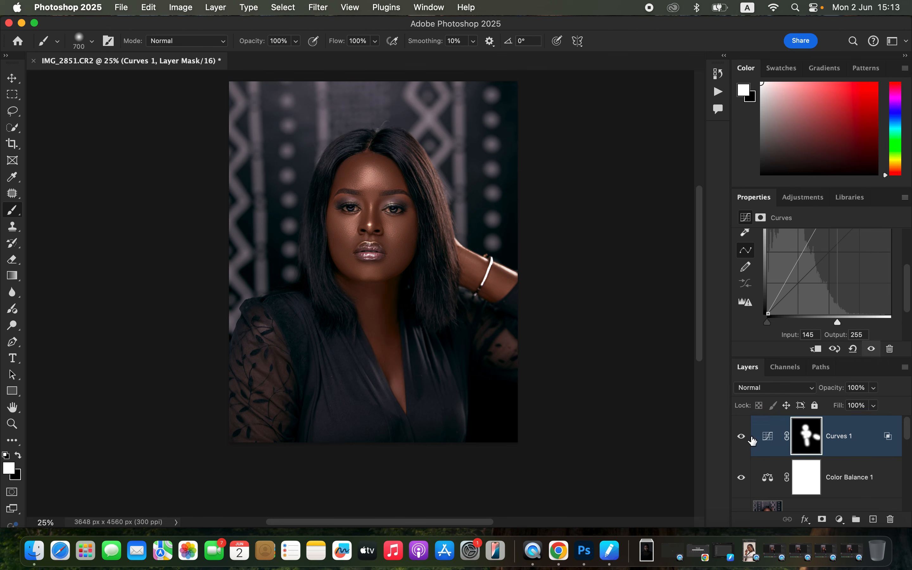
Lower the Curves layer's opacity to soften the highlights, and compare the portrait with and without the layer
left_click(874, 389)
left_click_drag(877, 404, 855, 403)
left_click(742, 438)
left_click(741, 437)
left_click(741, 438)
left_click(741, 438)
Add a Hue/Saturation adjustment layer with Saturation -79 and invert its mask to black
left_click(839, 520)
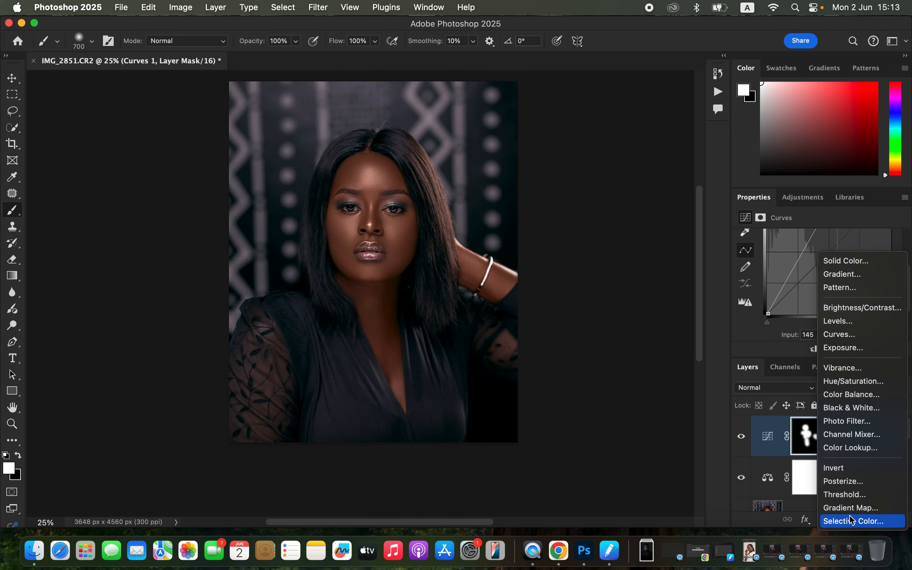
left_click(861, 381)
left_click_drag(764, 313, 760, 312)
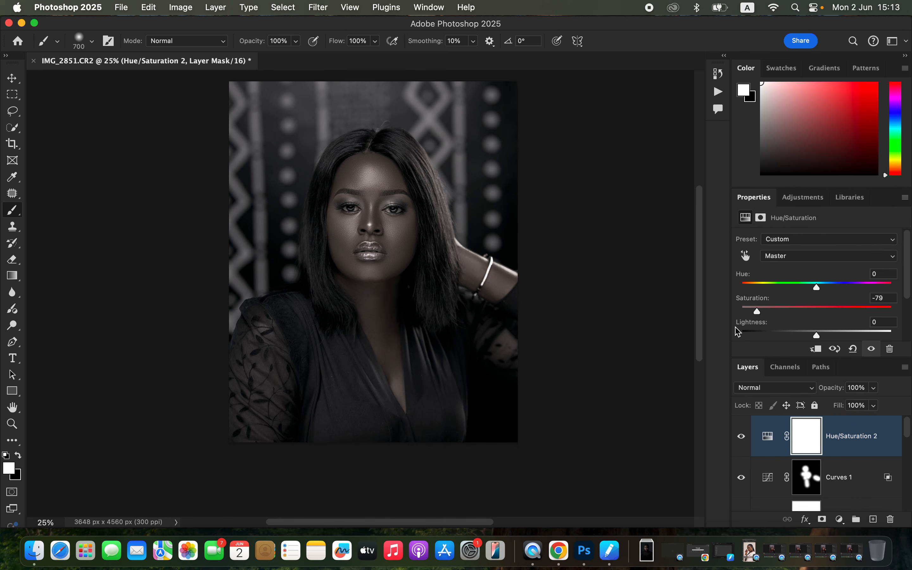
key("super+i")
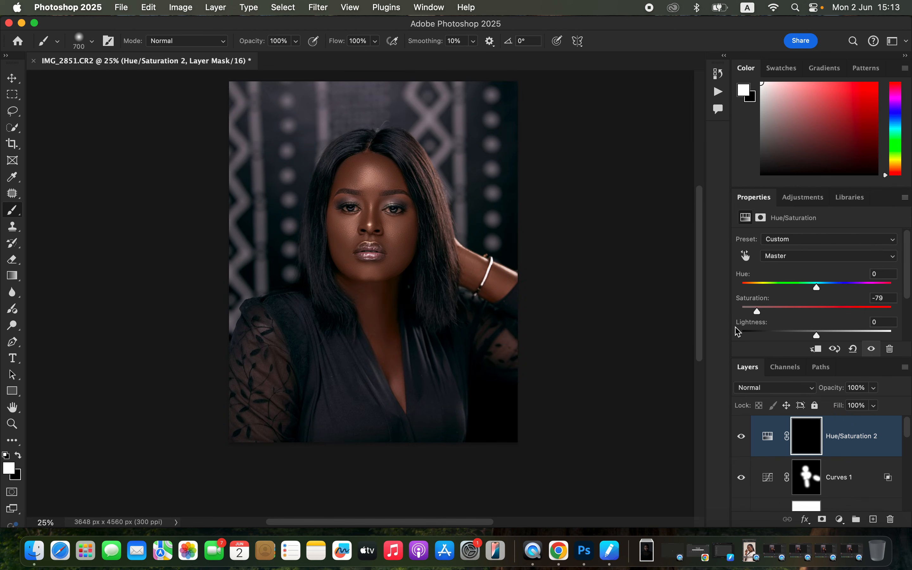
Paint white on the Hue/Saturation mask over the whites of both eyes with a size 50 brush to desaturate them
key("super+equal")
key("super+equal")
key("super+equal")
key("super+equal")
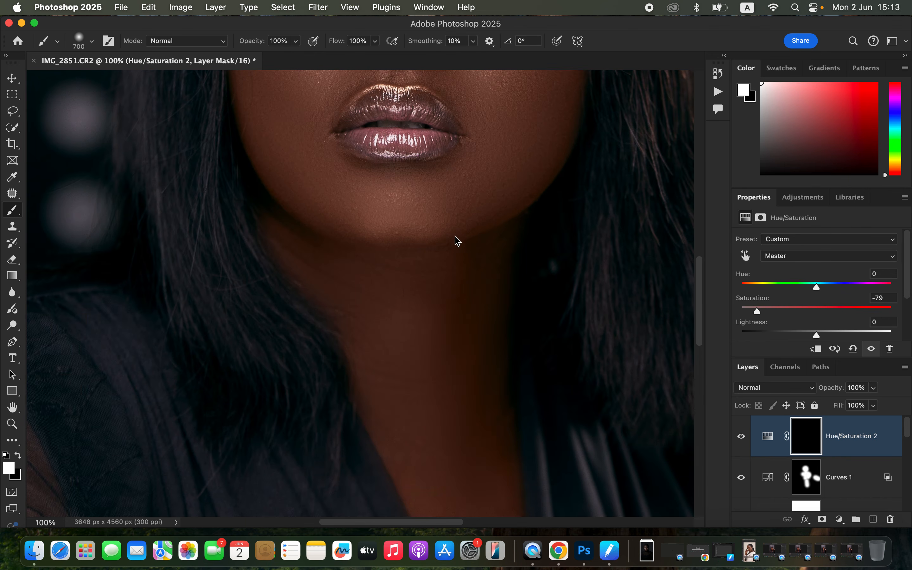
scroll(452, 245, "up", 10)
key("bracketleft")
key("bracketleft")
key("bracketleft")
key("bracketleft")
key("bracketleft")
key("bracketleft")
key("bracketleft")
key("bracketleft")
key("bracketleft")
key("bracketleft")
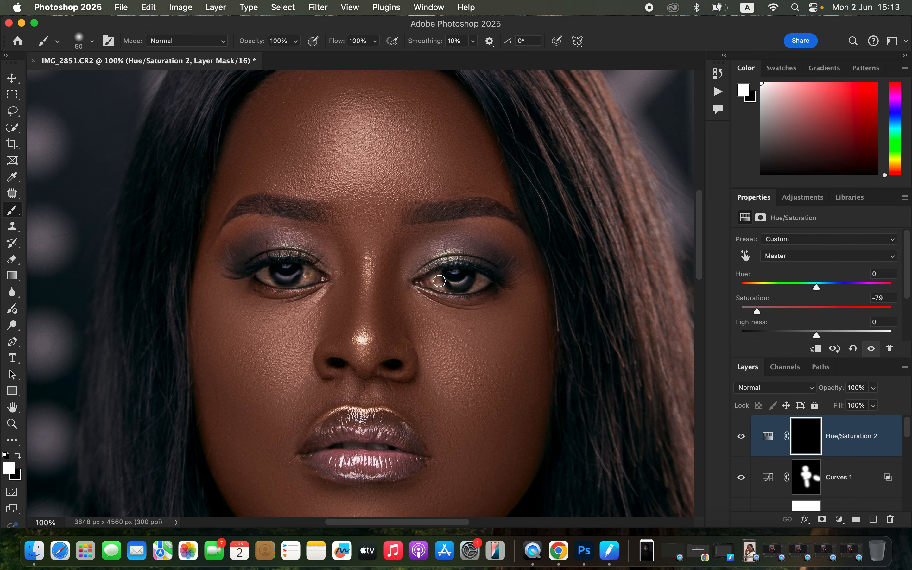
mouse_move(437, 277)
left_mouse_down()
mouse_move(445, 286)
mouse_move(437, 283)
mouse_move(476, 277)
left_mouse_up()
mouse_move(269, 276)
left_mouse_down()
mouse_move(307, 273)
mouse_move(262, 271)
mouse_move(308, 274)
mouse_move(266, 272)
left_mouse_up()
left_click_drag(432, 277, 484, 285)
Compare the finished retouch of the whole portrait with the original by toggling between the Background layer alone and all layers
key("super+minus")
key("super+minus")
key("super+minus")
key("super+minus")
key("super+minus")
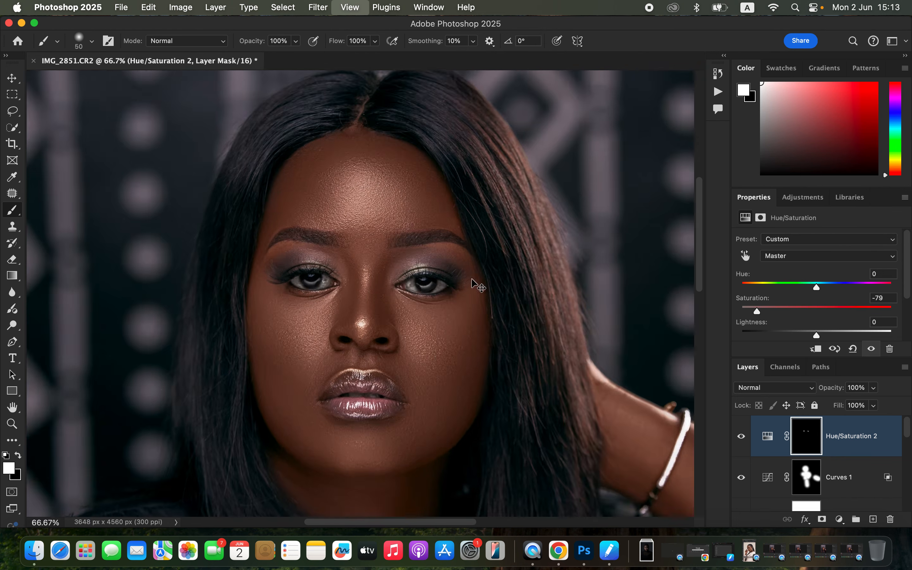
key("super+plus")
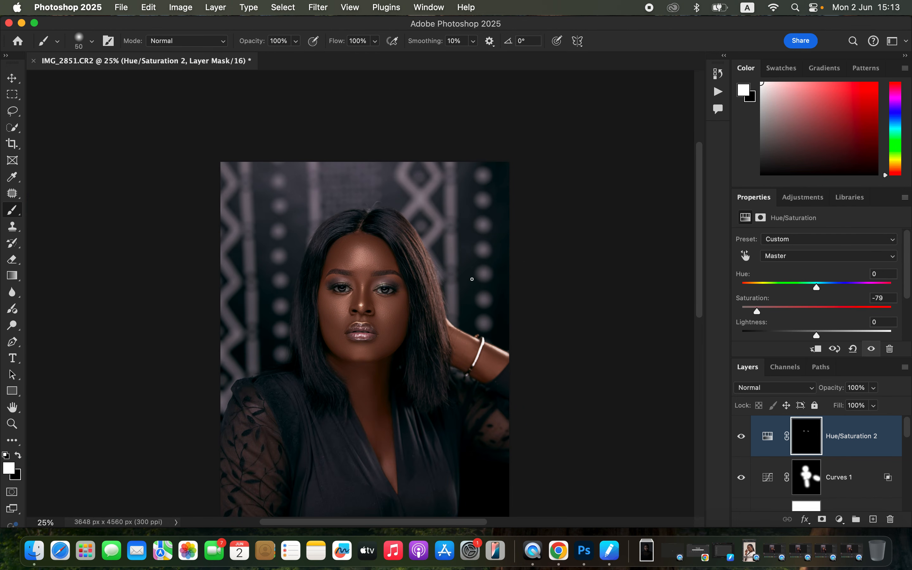
scroll(472, 279, "down", 3)
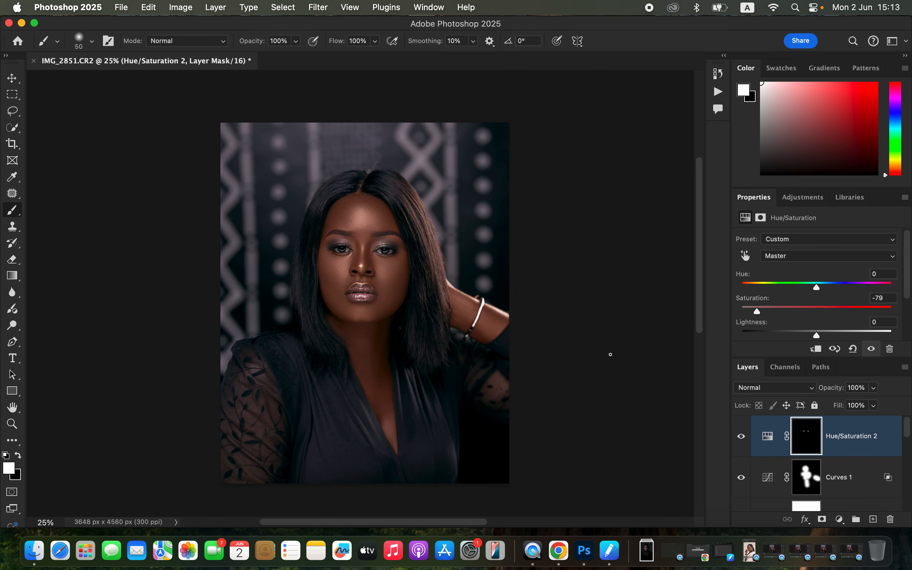
scroll(824, 462, "down", 5)
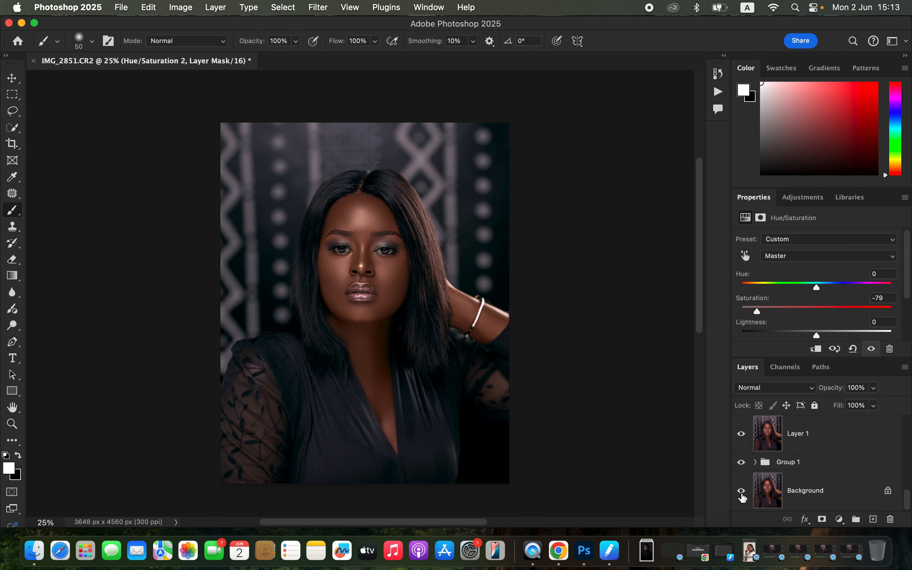
left_click(742, 493, "alt")
left_click(743, 492, "alt")
left_click(743, 493, "alt")
left_click(743, 493, "alt")
left_click(742, 493, "alt")
left_click(743, 493, "alt")
Set up an Export As of the portrait as JPG with quality 7 and Bicubic Sharper resampling
left_click(121, 7)
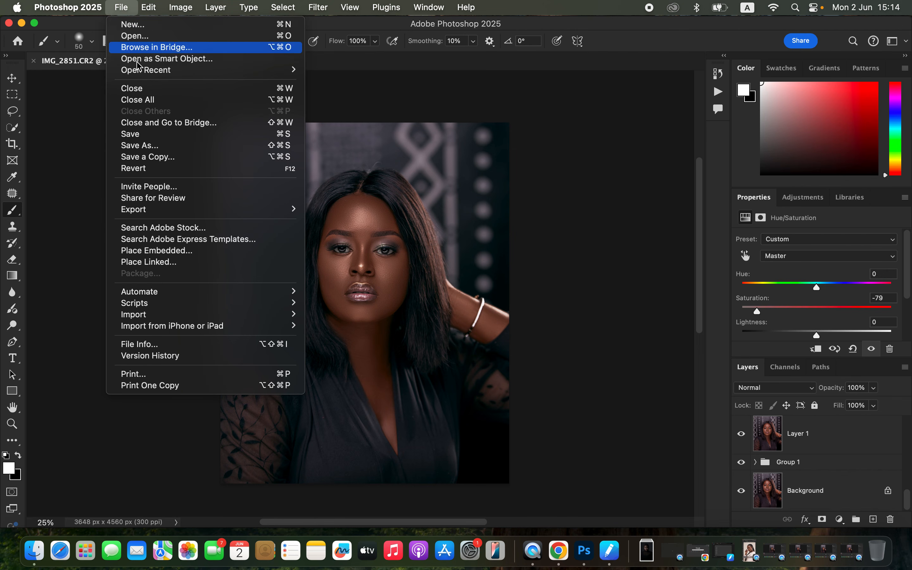
mouse_move(224, 210)
left_click(392, 222)
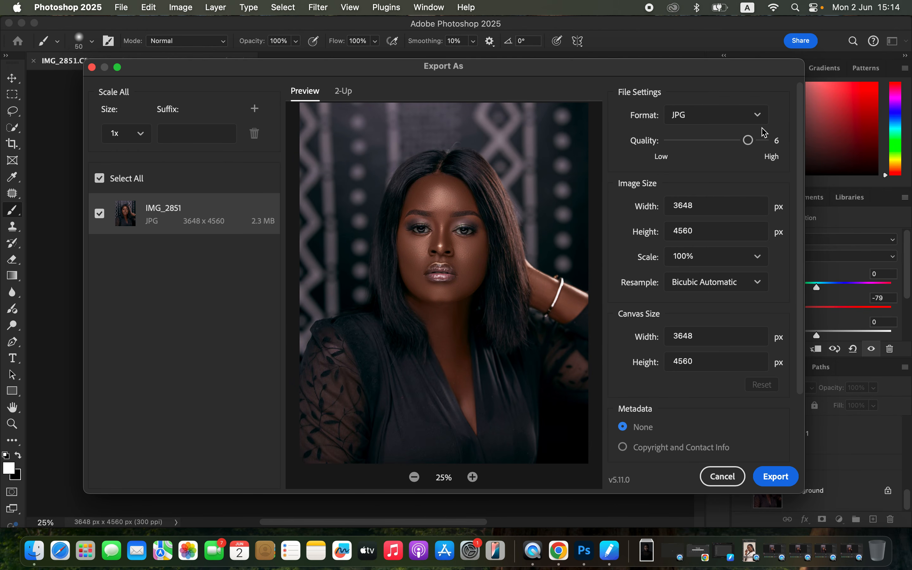
left_click(761, 143)
left_click(708, 286)
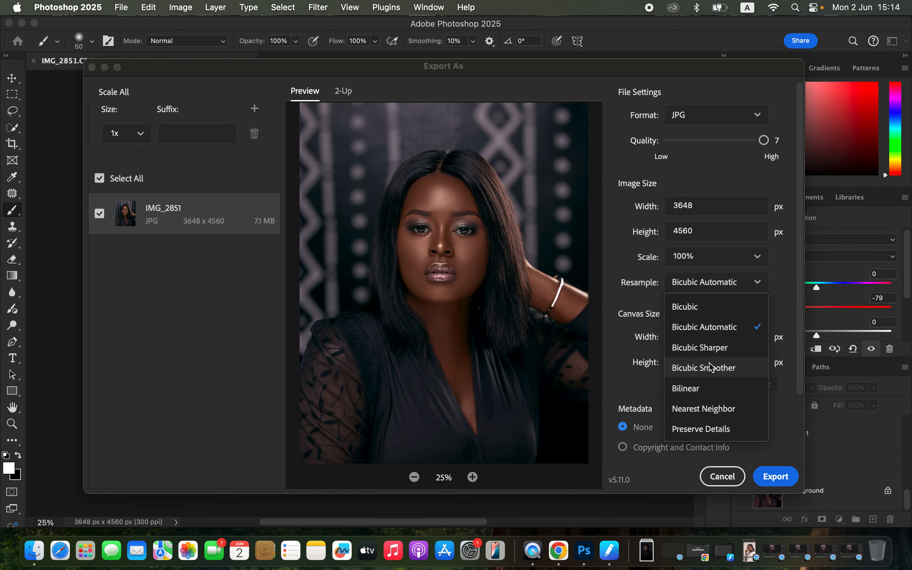
left_click(712, 349)
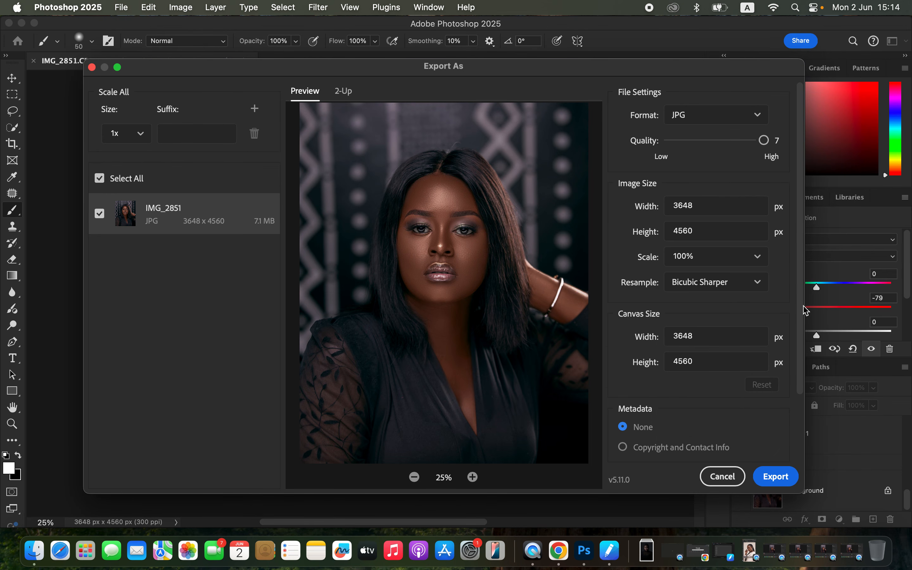
Check the colour space options, then export the image to the Desktop as IMG_2851
left_click_drag(800, 309, 806, 382)
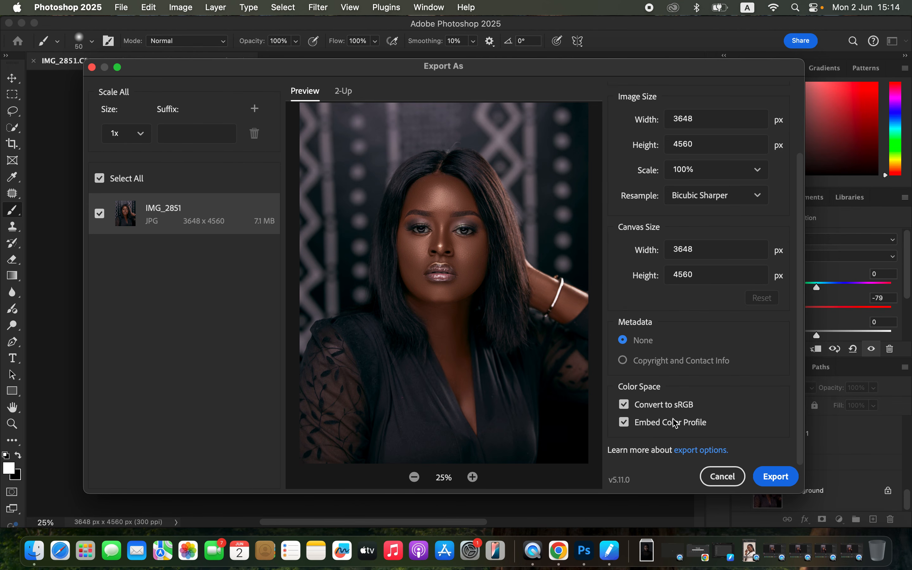
left_click(775, 483)
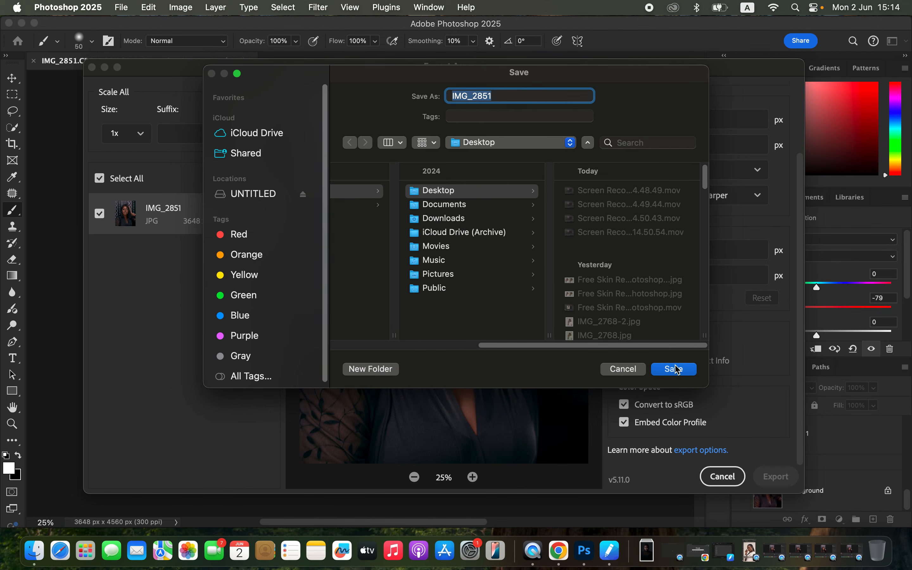
left_click(675, 370)
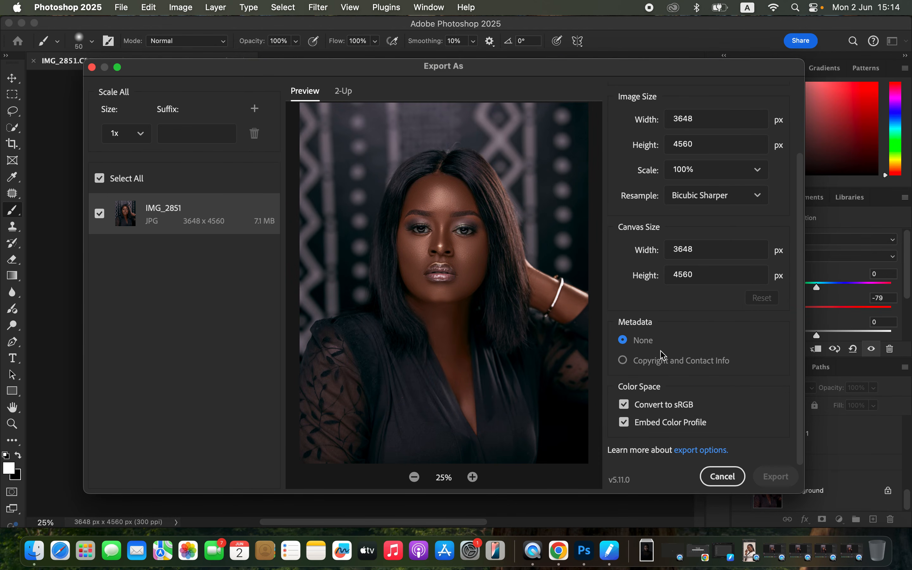